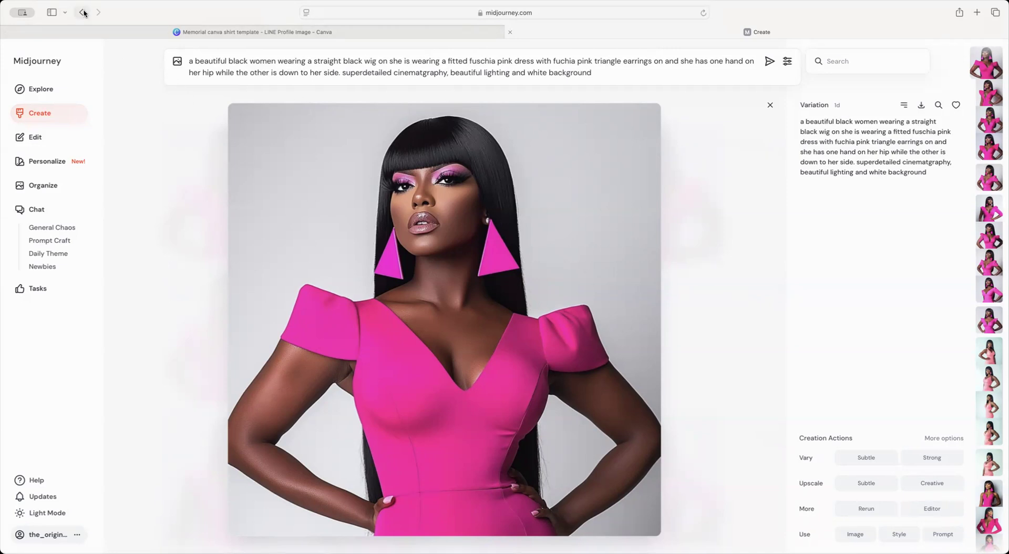
Step: Download the upscaled fuchsia-dress portrait from Midjourney and return to the Canva memorial shirt template
left_click(770, 105)
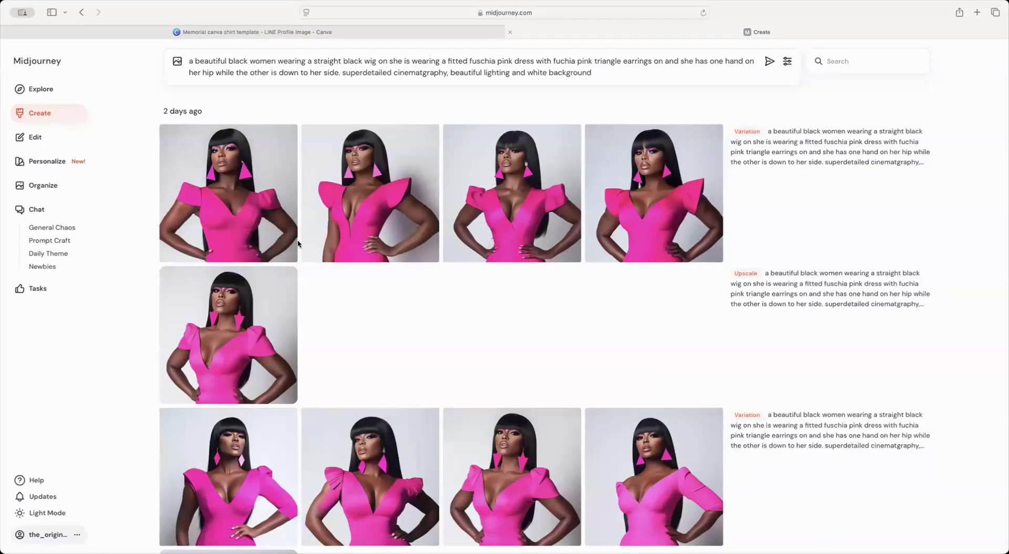
mouse_move(328, 248)
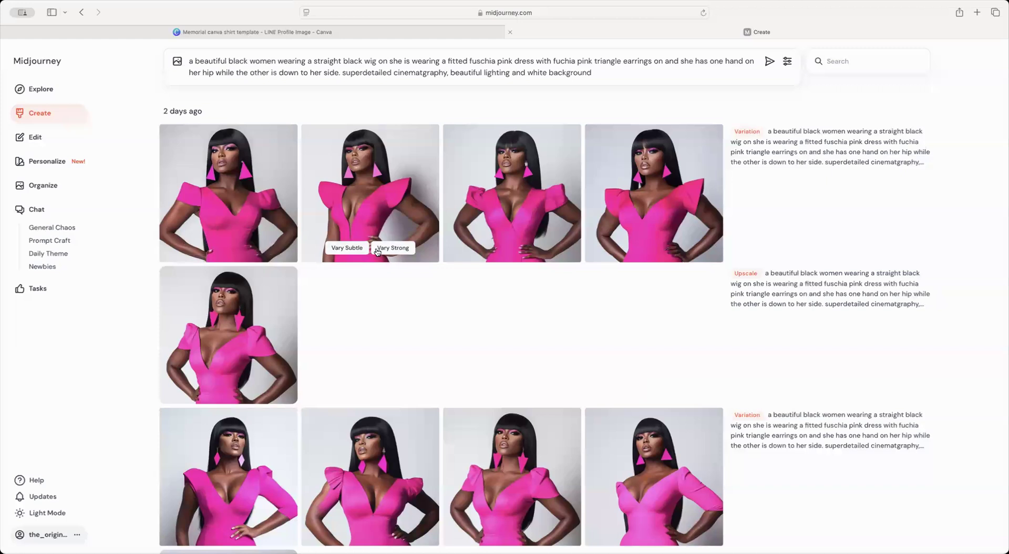
scroll(424, 239, "down", 3)
mouse_move(230, 267)
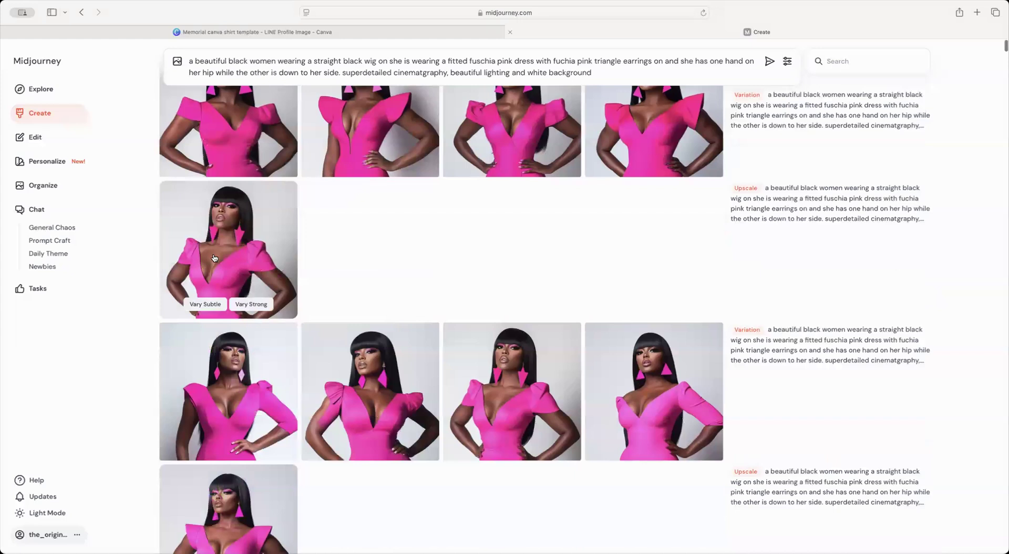
scroll(212, 255, "down", 1)
left_click(211, 254)
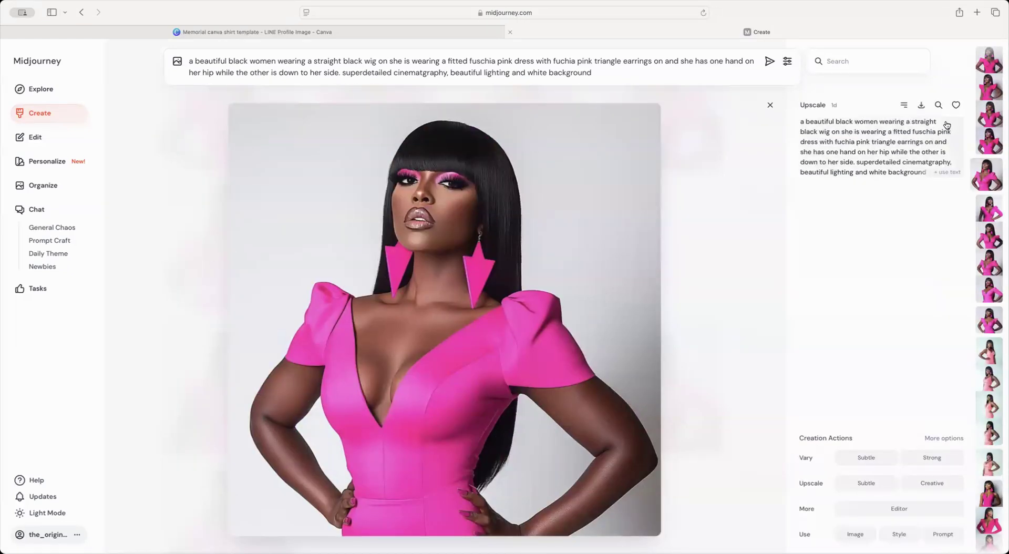
left_click(921, 105)
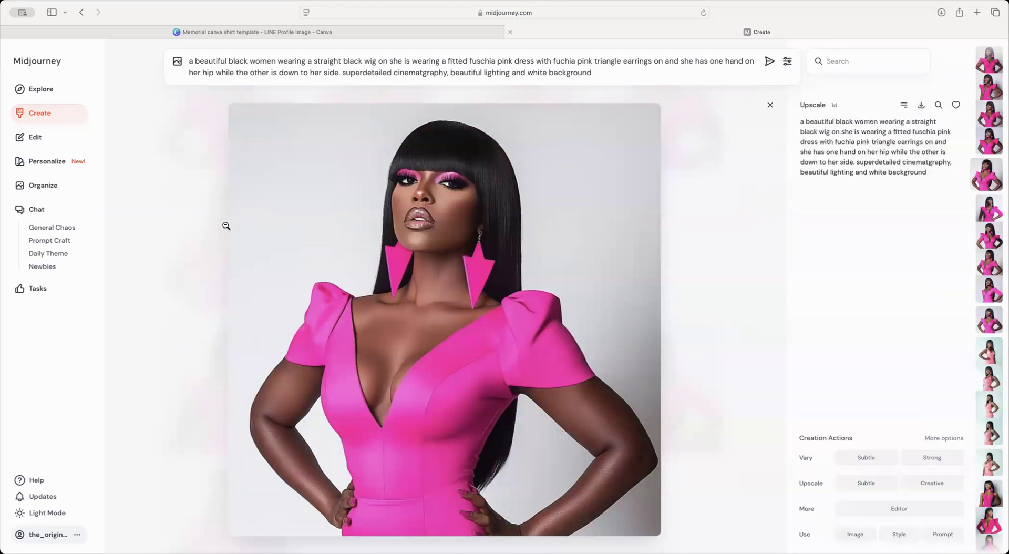
left_click(266, 31)
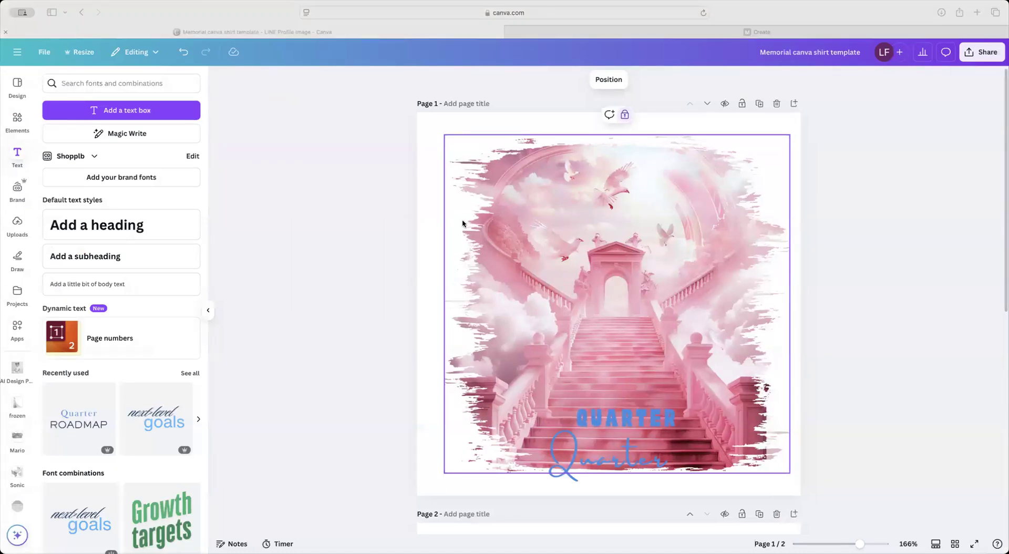
Step: Place the downloaded portrait on the staircase artwork, nudge it right, and remove its grey background
left_click_drag(475, 284, 543, 384)
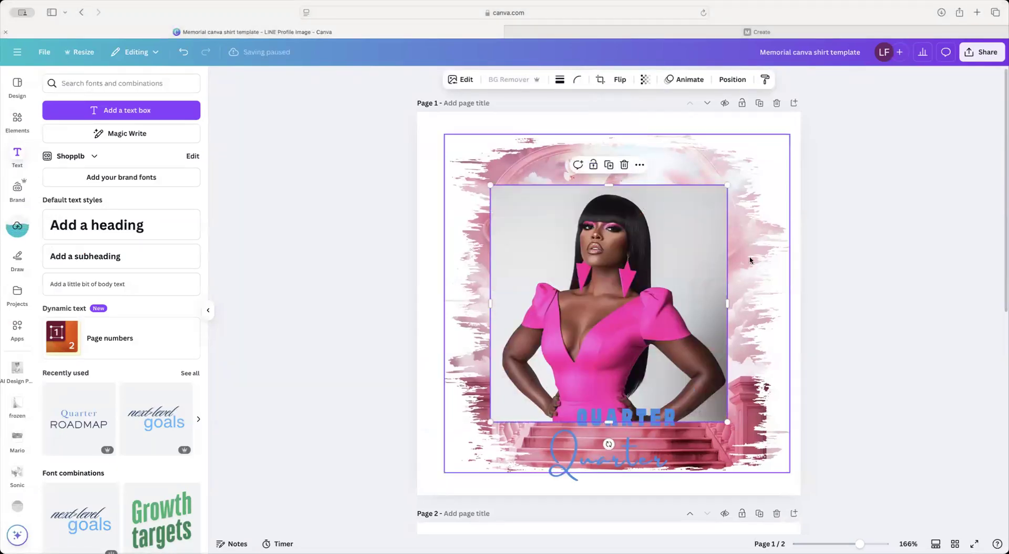
left_click_drag(573, 250, 599, 248)
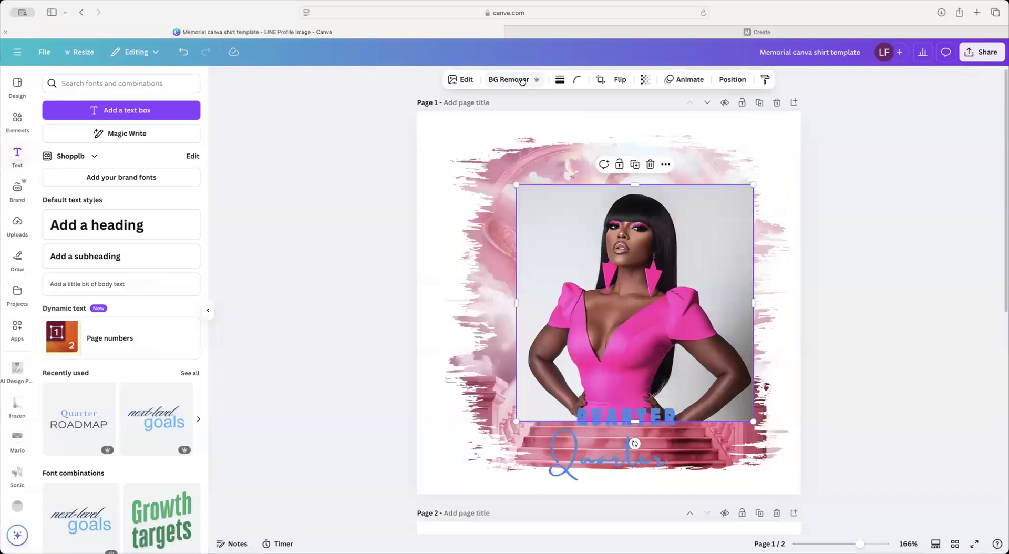
left_click(521, 80)
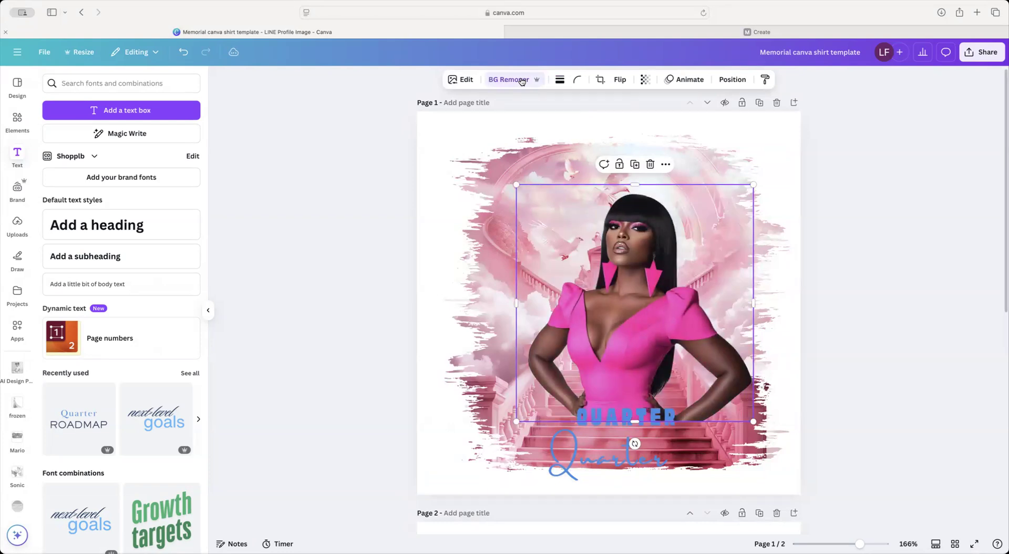
Step: Search Elements for 'angel wings' and view all the graphics results
left_click(17, 127)
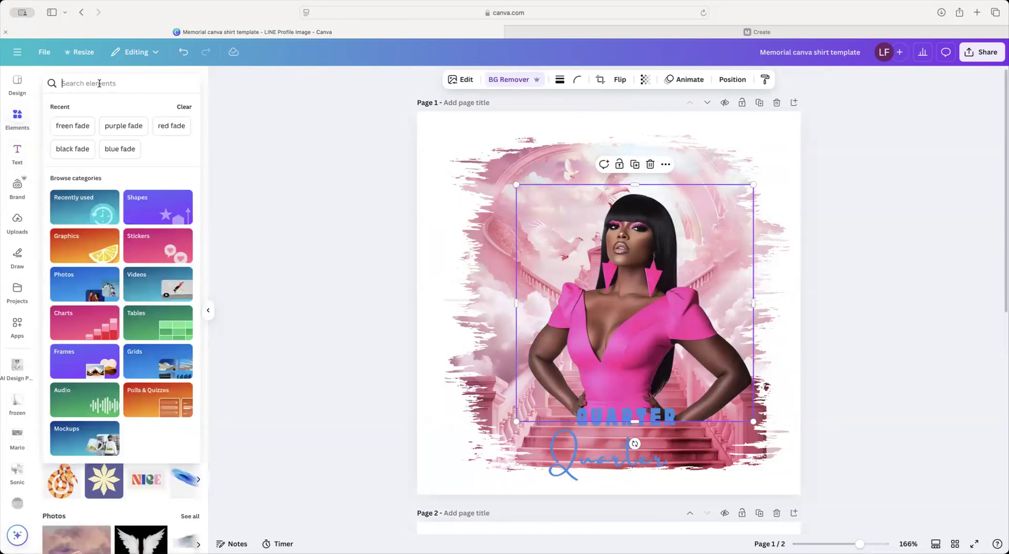
type("angel")
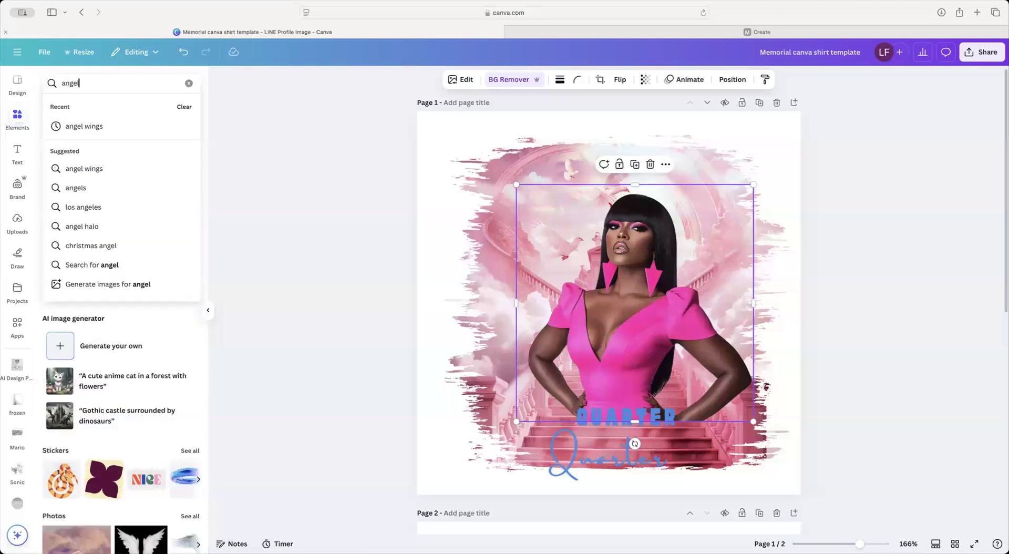
type(" wings")
key("Return")
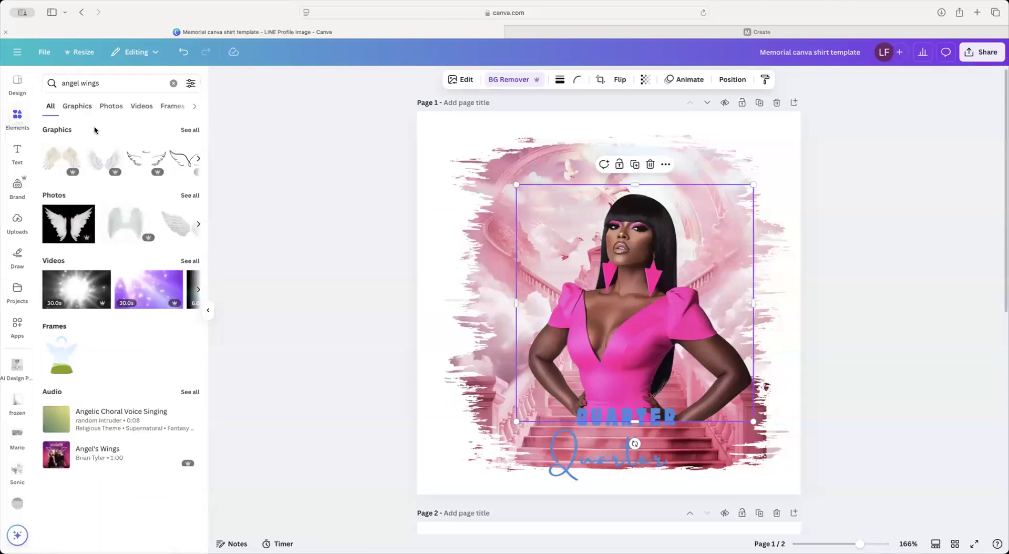
left_click(189, 131)
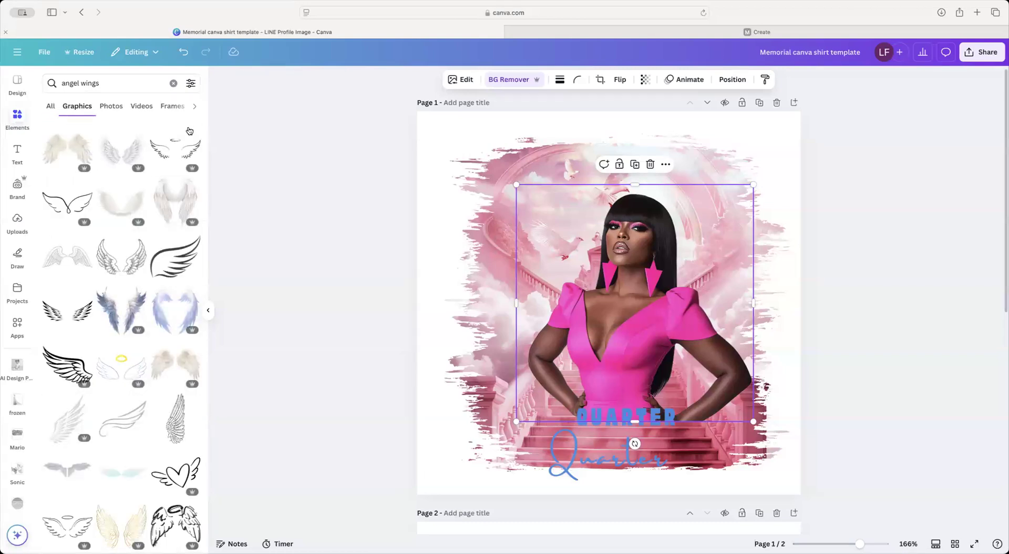
Step: Browse the angel wings photos, trying the black wings photo on the design before deleting it
left_click(114, 106)
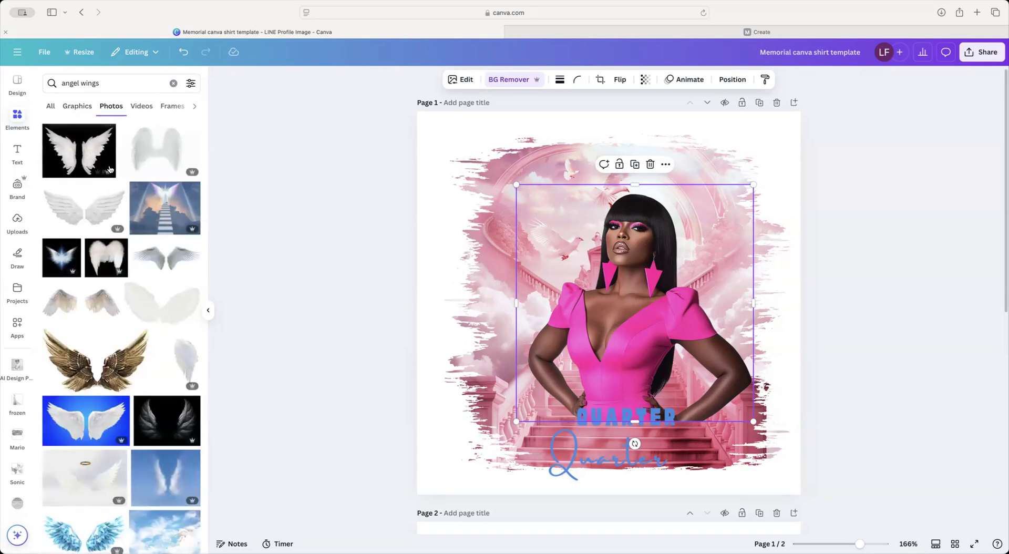
scroll(99, 199, "down", 10)
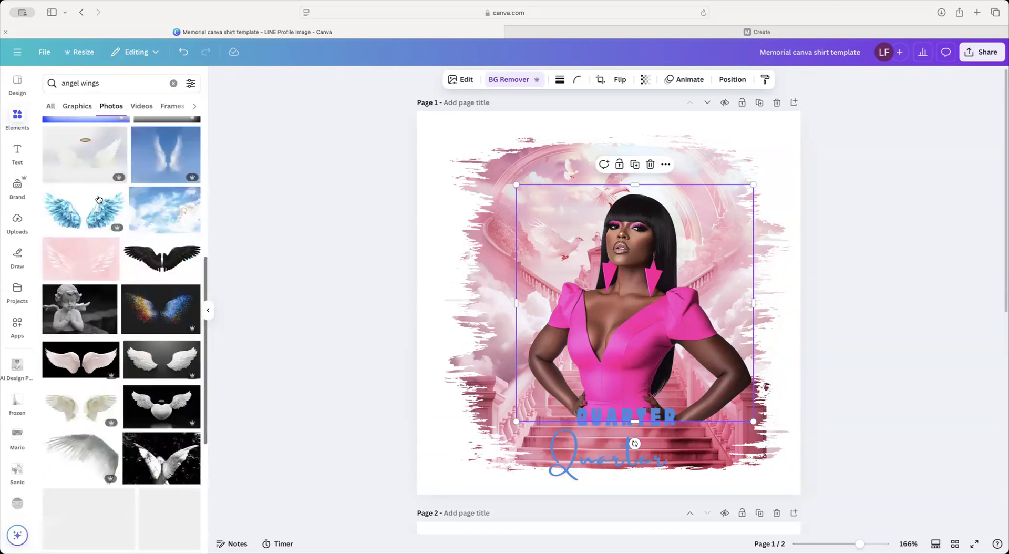
scroll(98, 198, "down", 15)
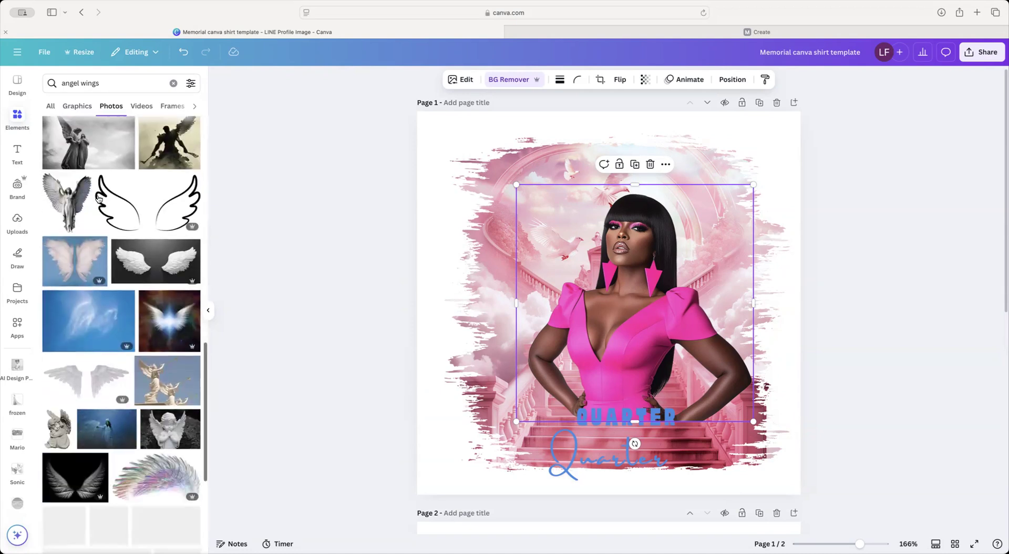
scroll(99, 198, "up", 20)
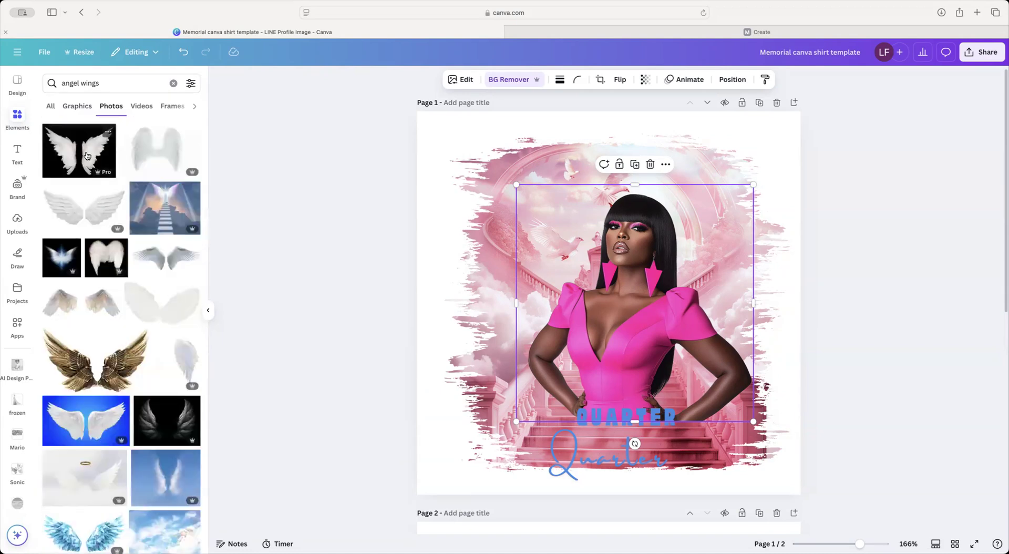
left_click(88, 155)
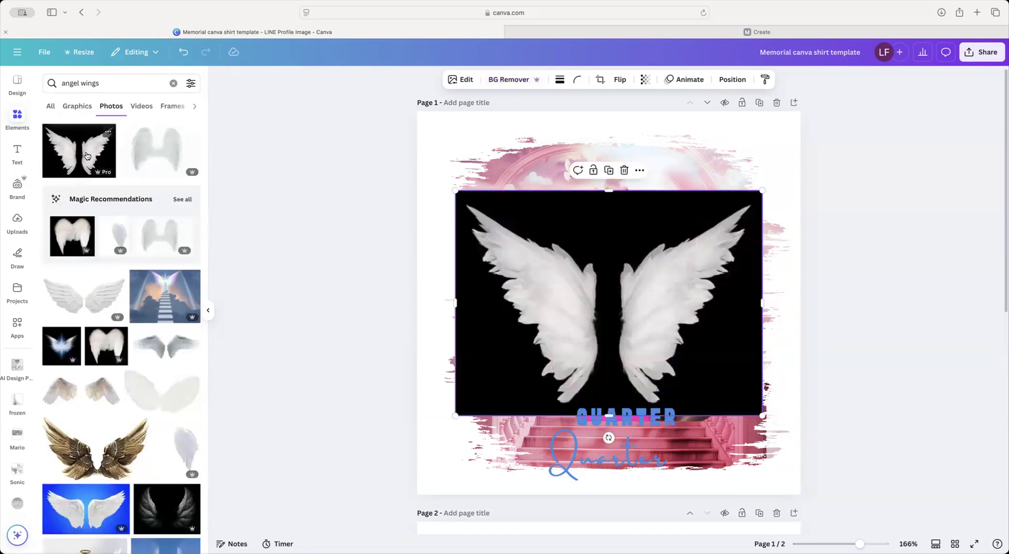
key("Delete")
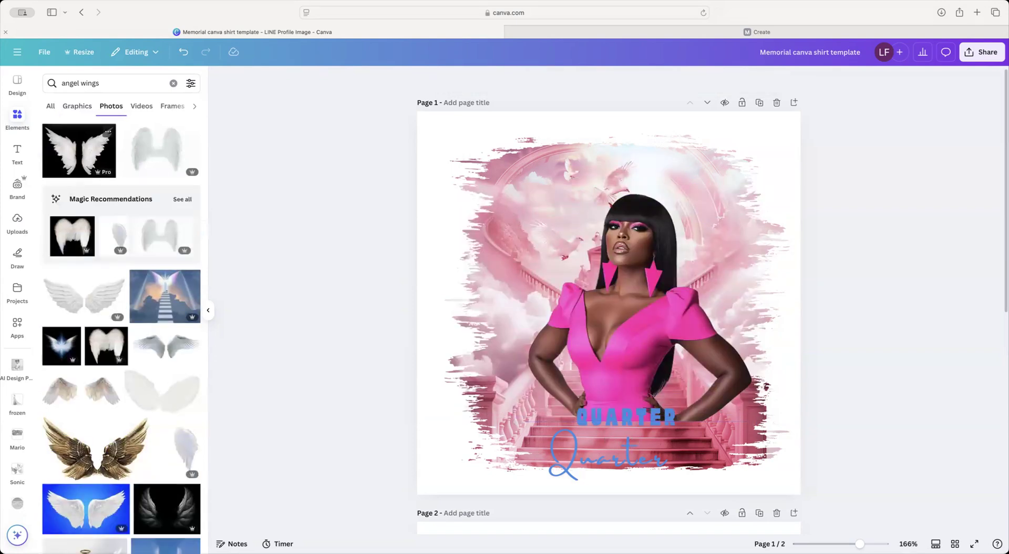
Step: Back in Graphics, try the grey-blue angel wings graphic, then delete it
left_click(66, 107)
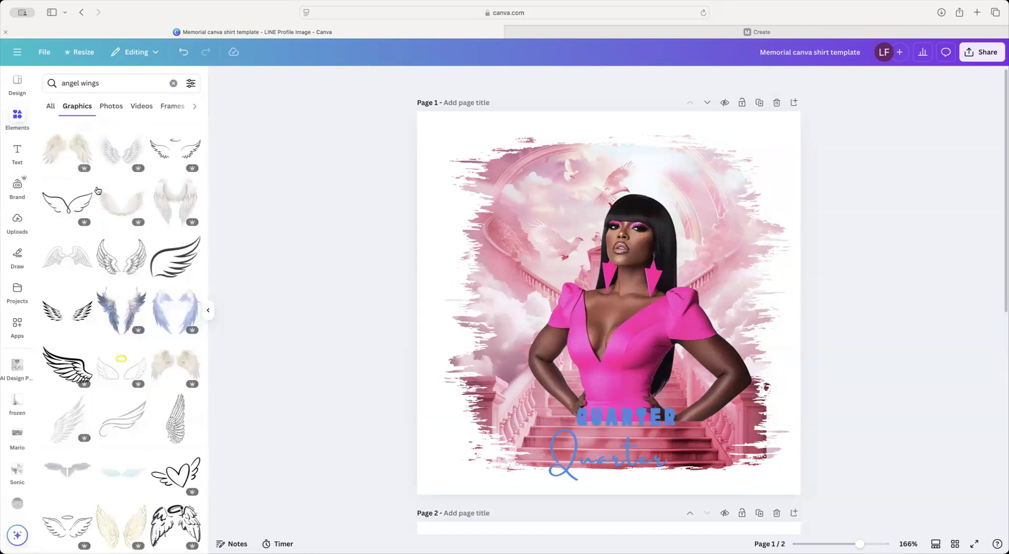
scroll(108, 200, "down", 10)
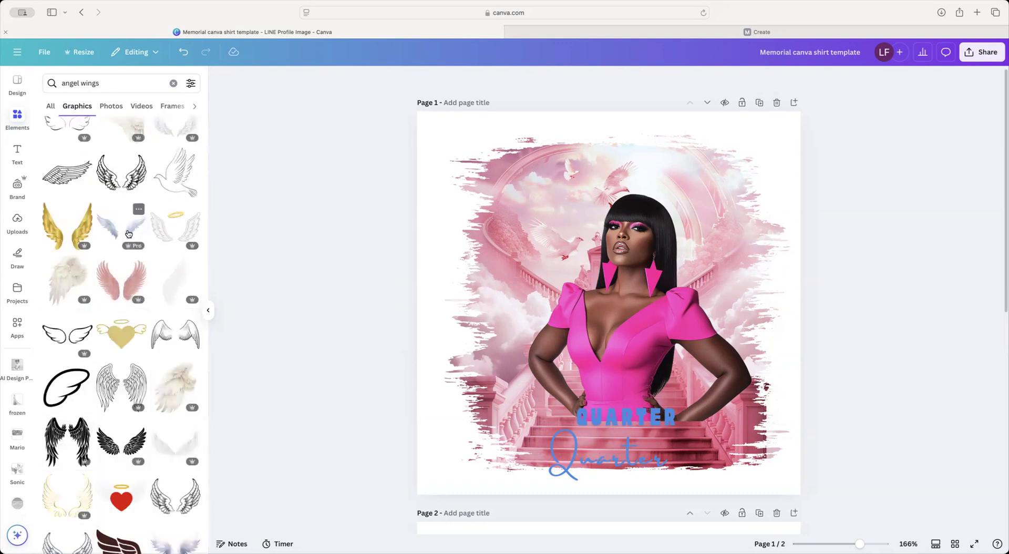
left_click(128, 228)
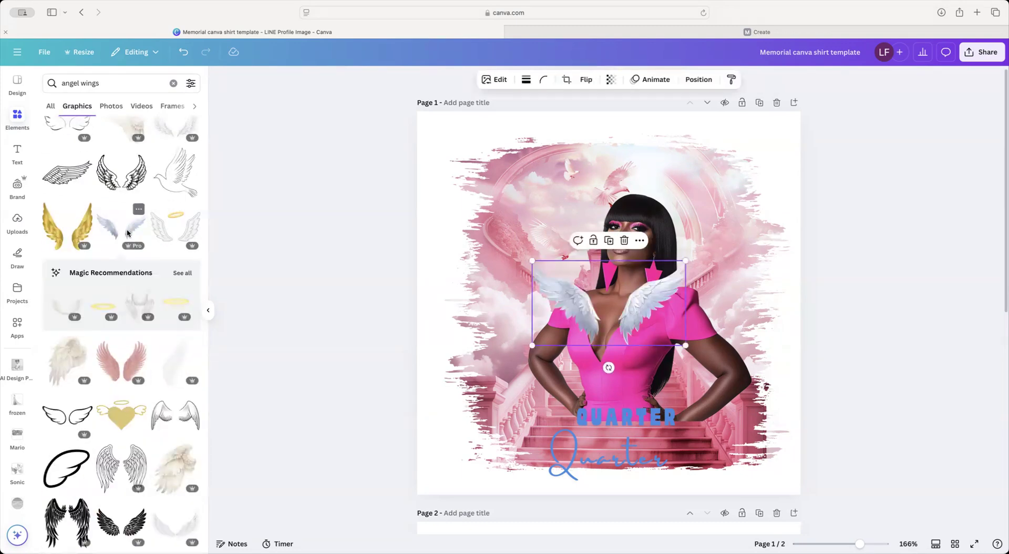
key("Delete")
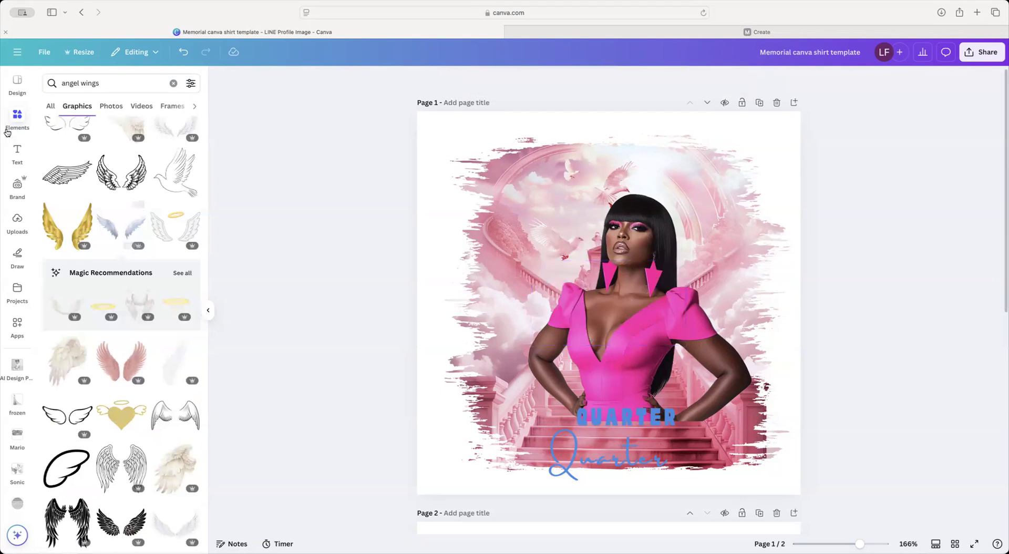
scroll(111, 321, "down", 5)
scroll(111, 321, "down", 7)
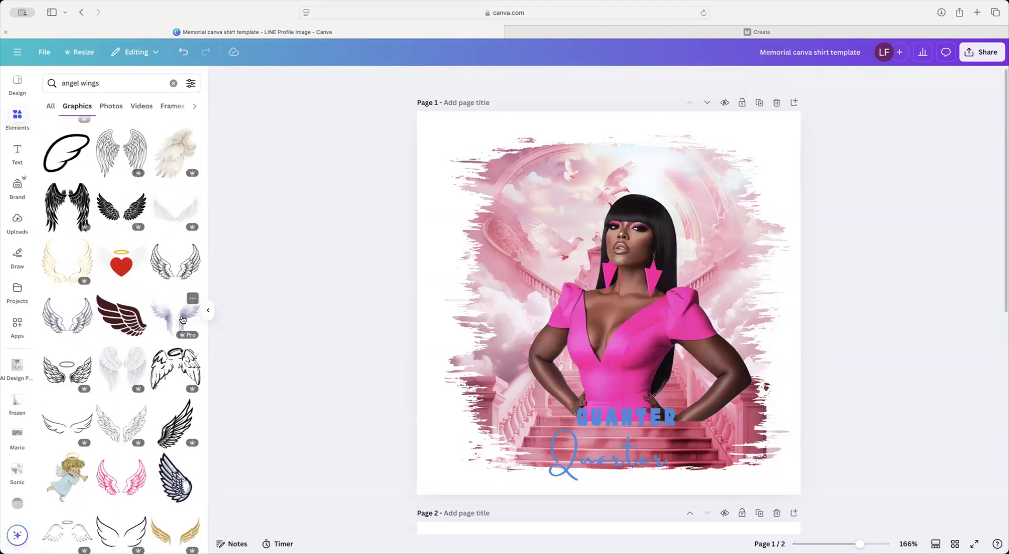
scroll(146, 346, "down", 9)
scroll(147, 346, "down", 10)
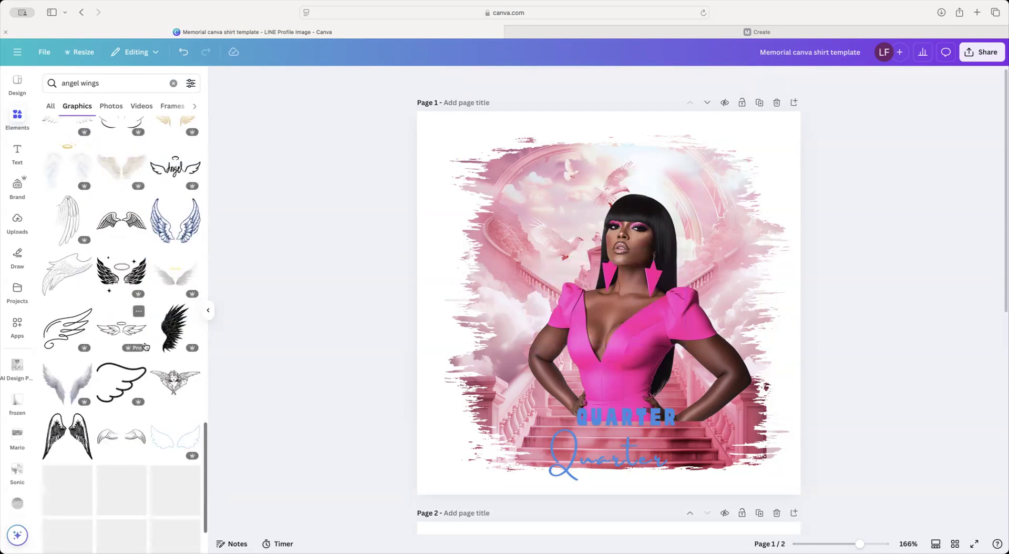
scroll(146, 347, "up", 20)
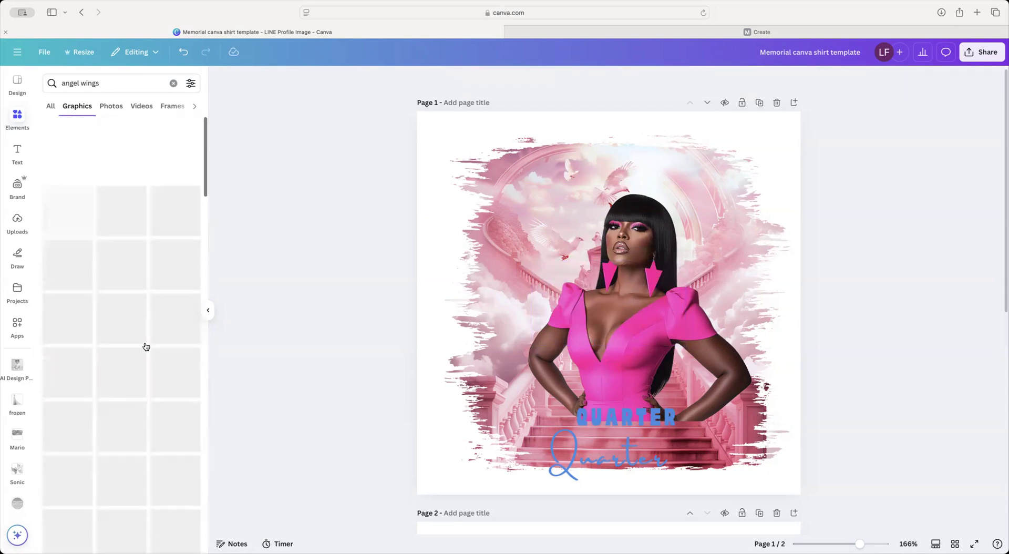
Step: Scroll through all angel wing photos, then return to the All results overview
left_click(50, 105)
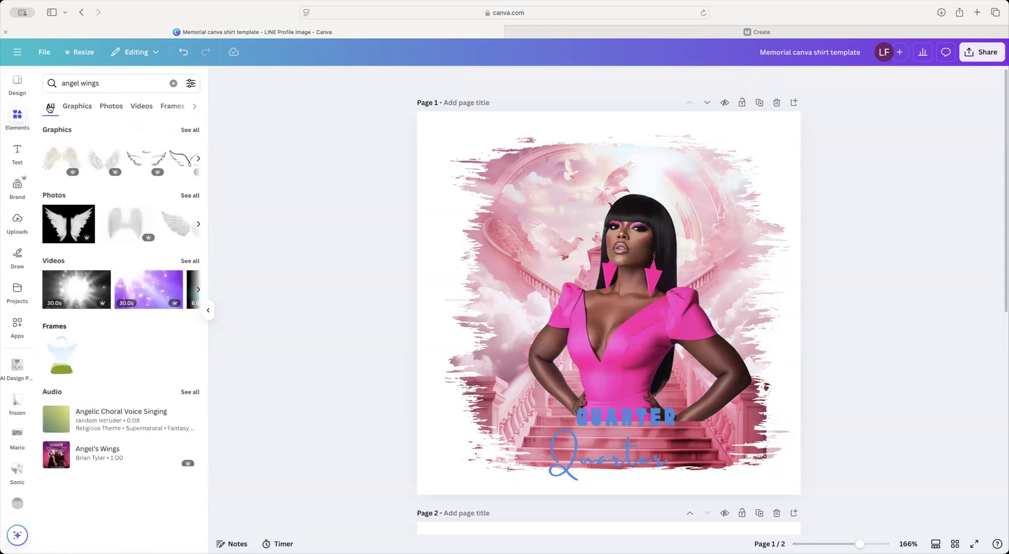
left_click(191, 195)
scroll(130, 285, "down", 2)
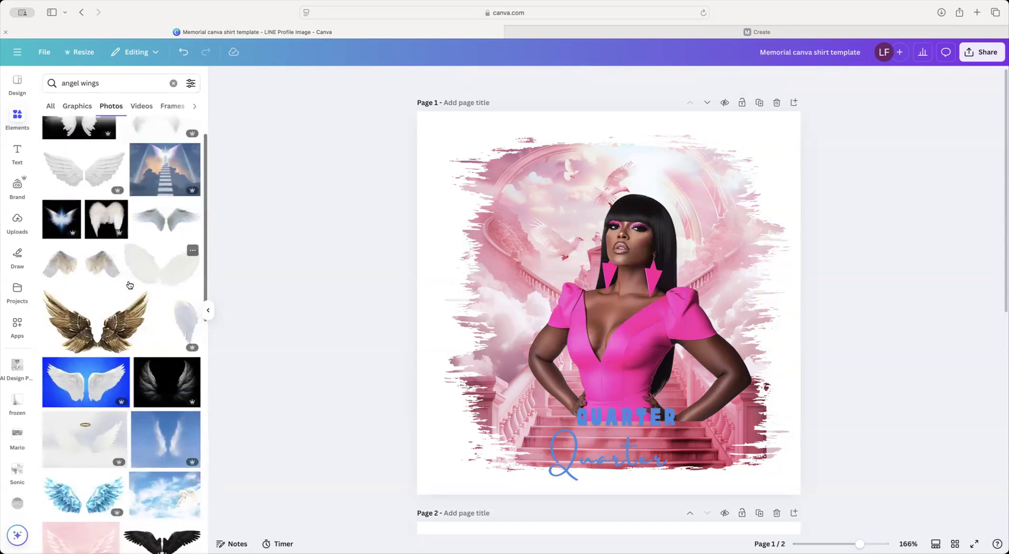
scroll(130, 285, "down", 5)
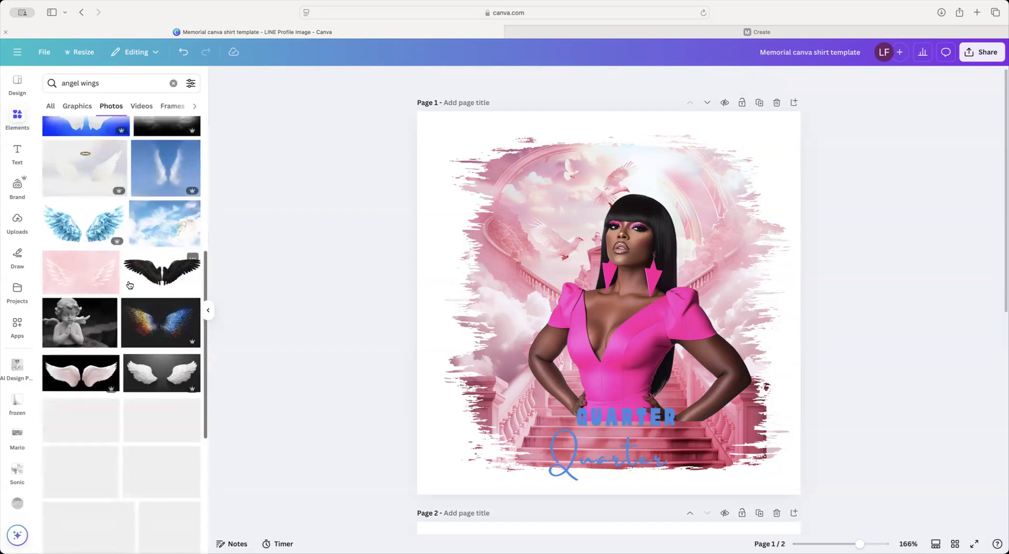
scroll(130, 285, "down", 7)
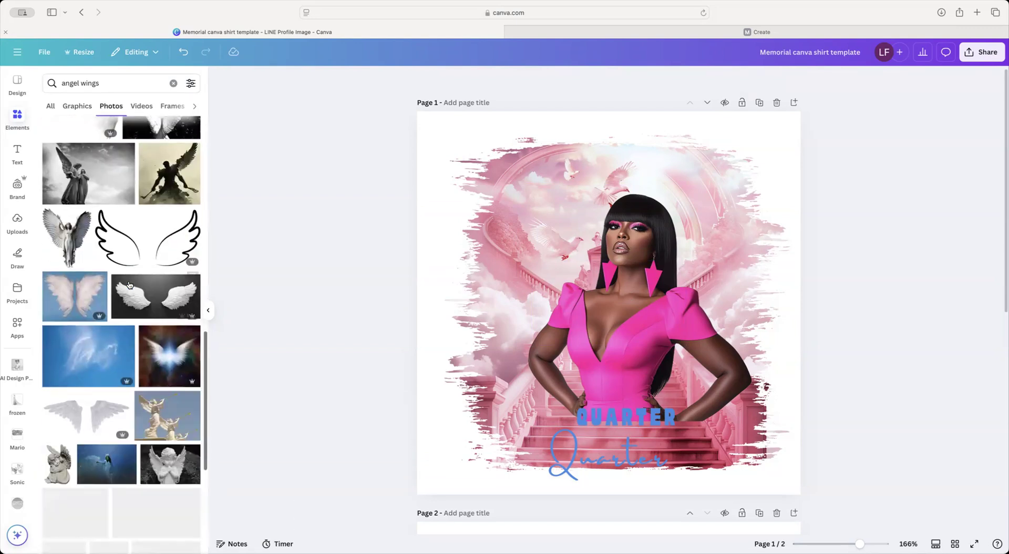
scroll(129, 285, "down", 6)
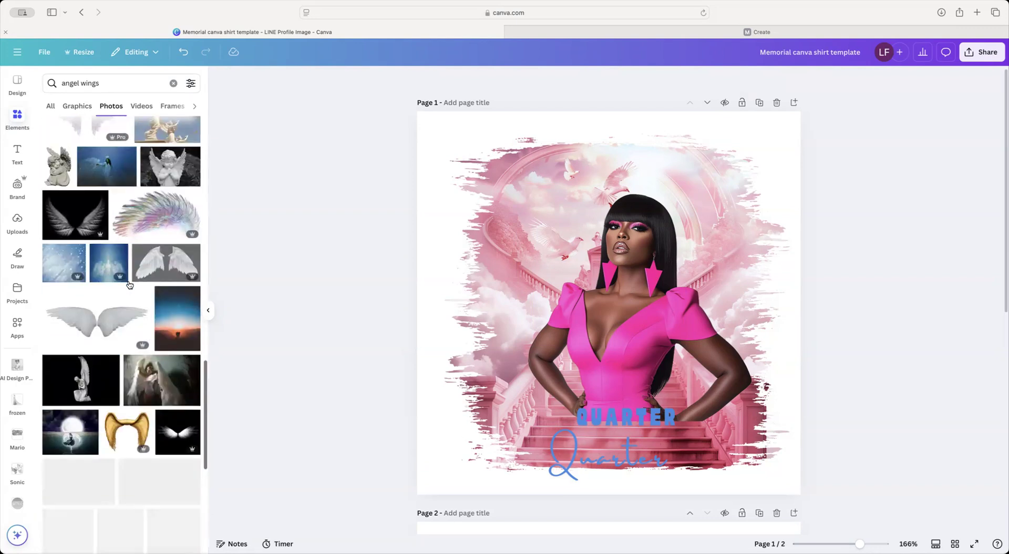
scroll(129, 285, "down", 6)
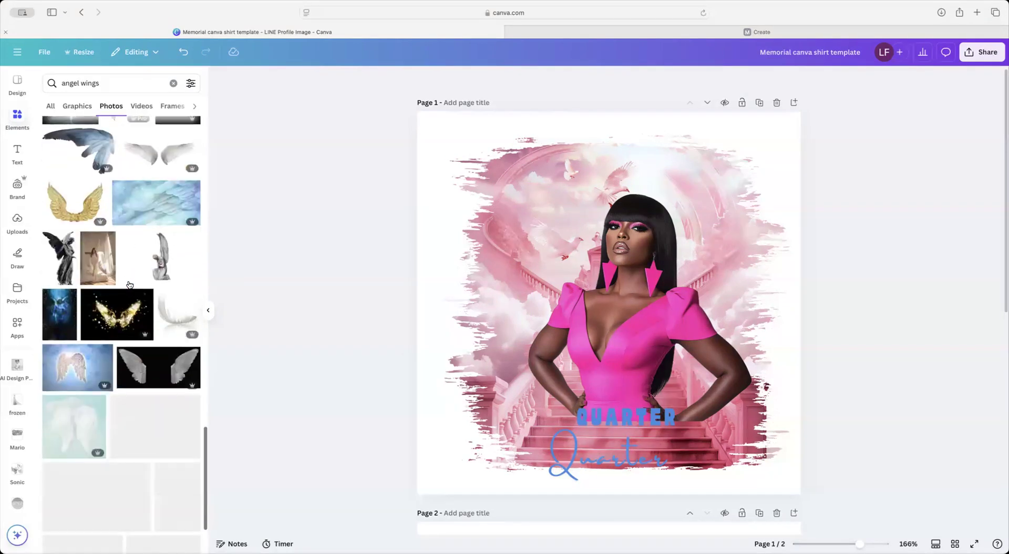
scroll(130, 285, "down", 5)
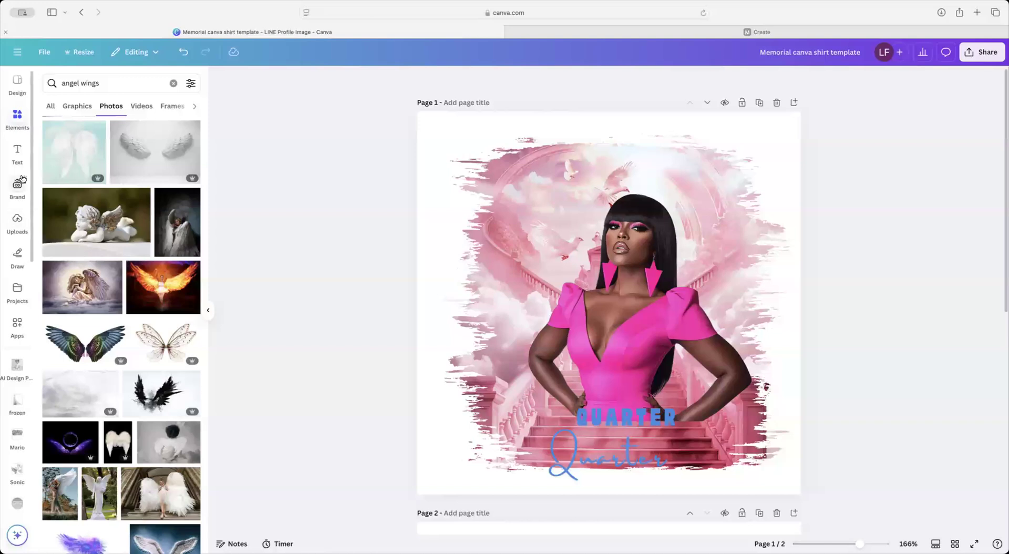
left_click(48, 107)
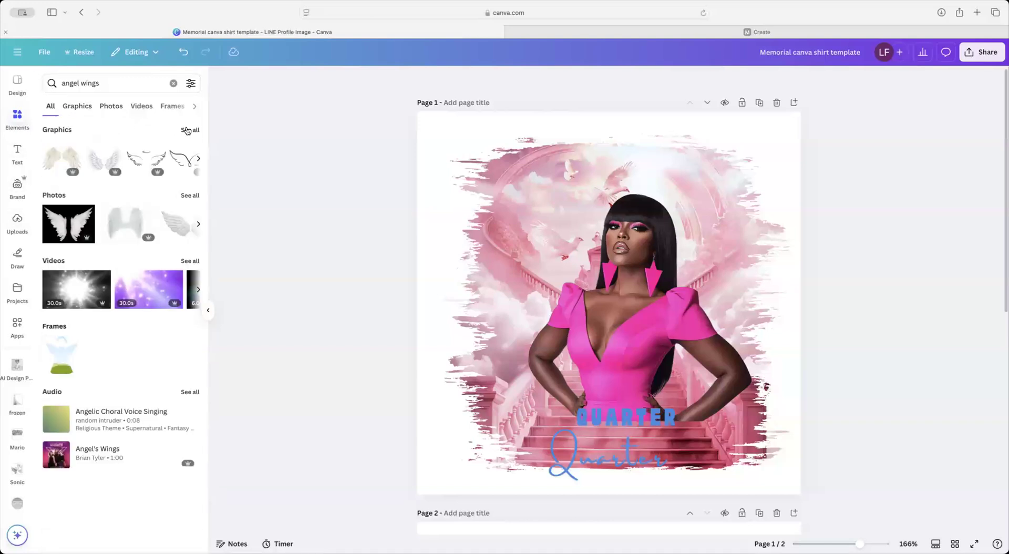
Step: Clear the angel wings search and browse all Recently used elements
left_click(173, 83)
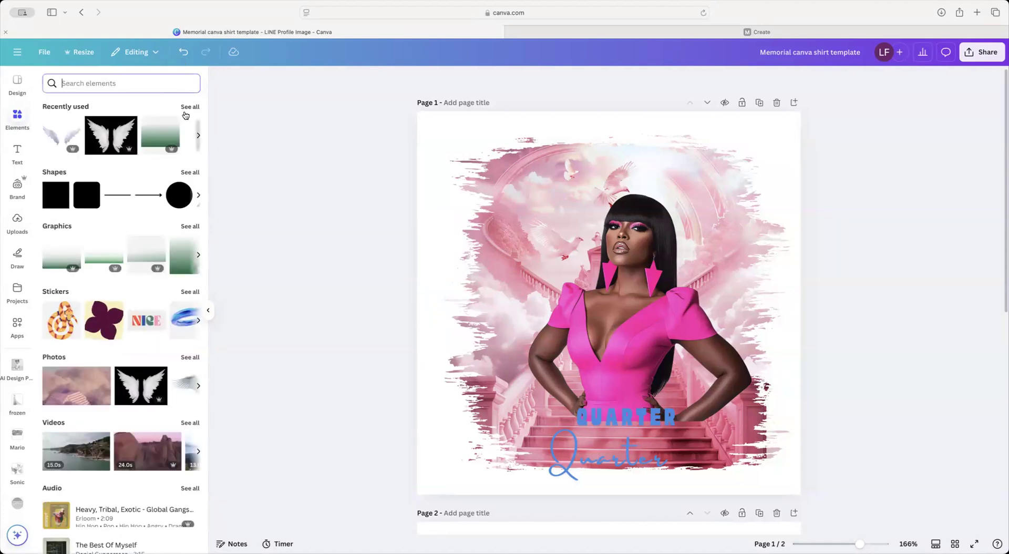
left_click(190, 107)
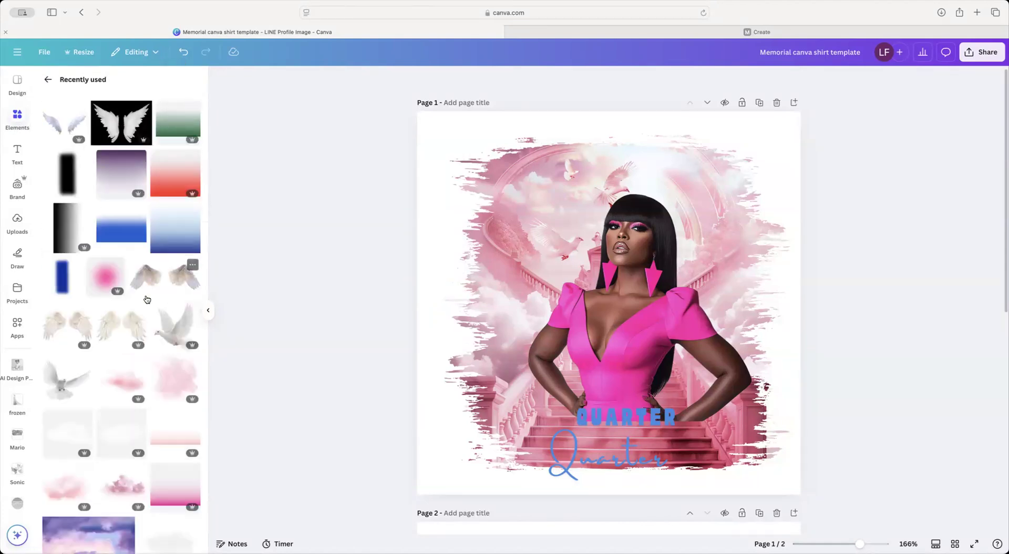
scroll(147, 299, "down", 8)
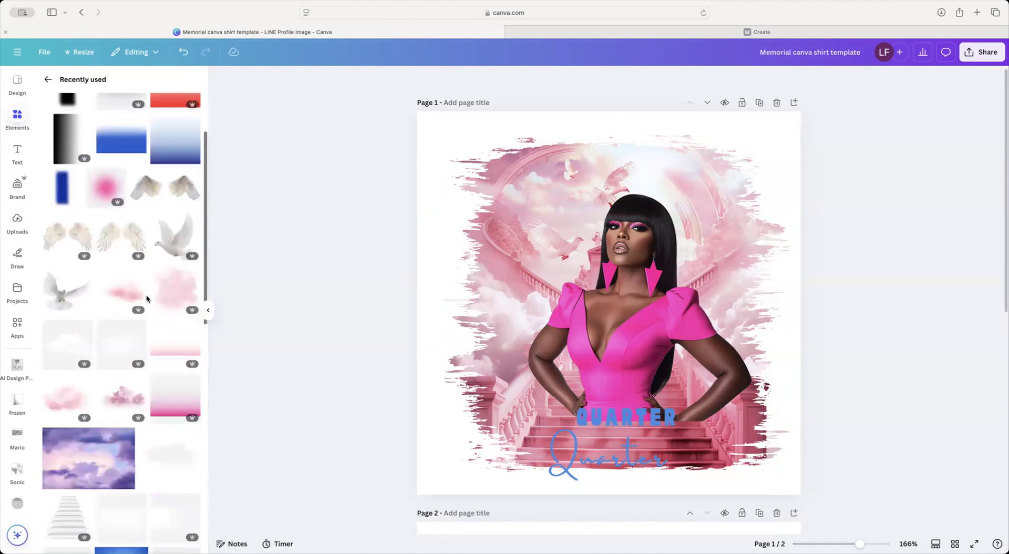
scroll(147, 299, "up", 7)
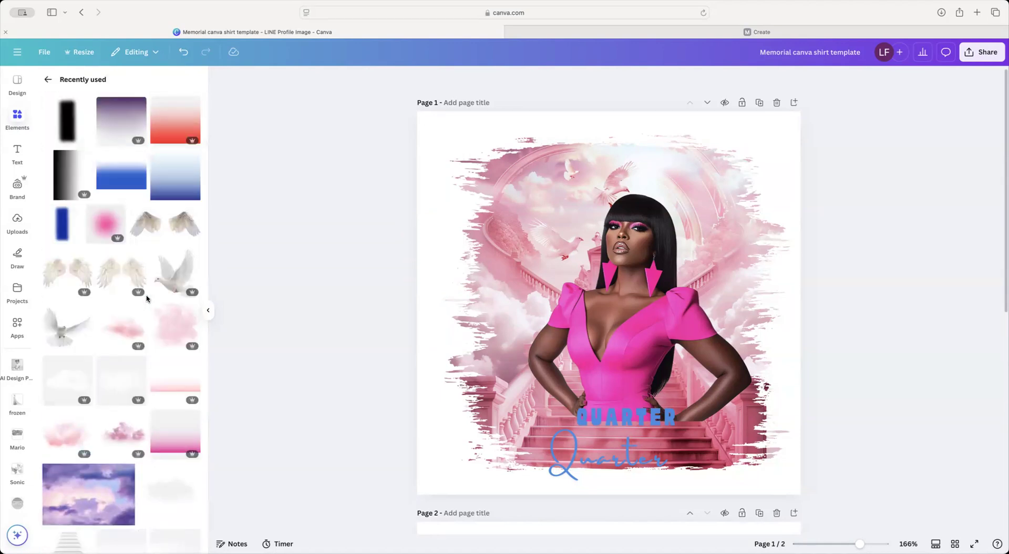
scroll(146, 299, "down", 9)
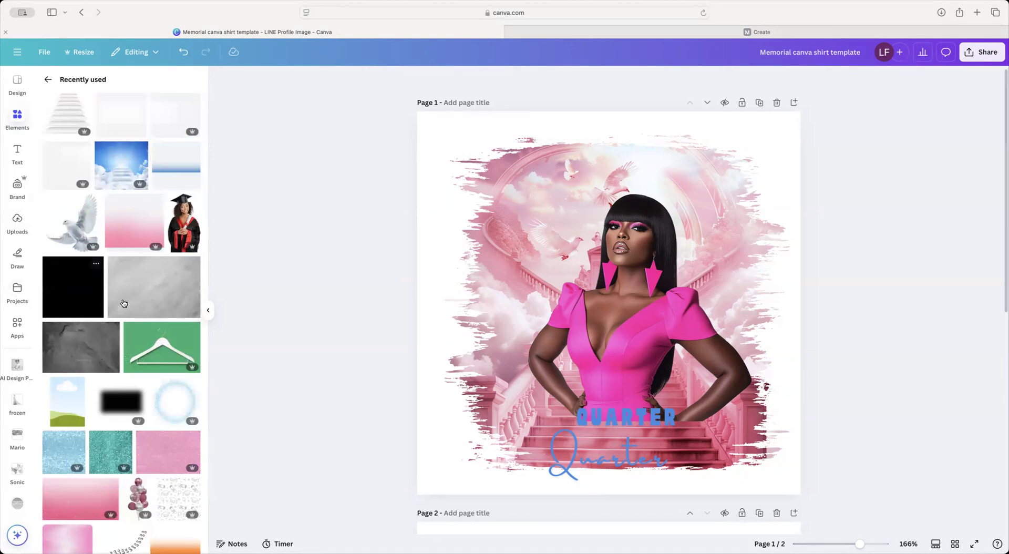
scroll(126, 303, "down", 3)
scroll(126, 303, "down", 10)
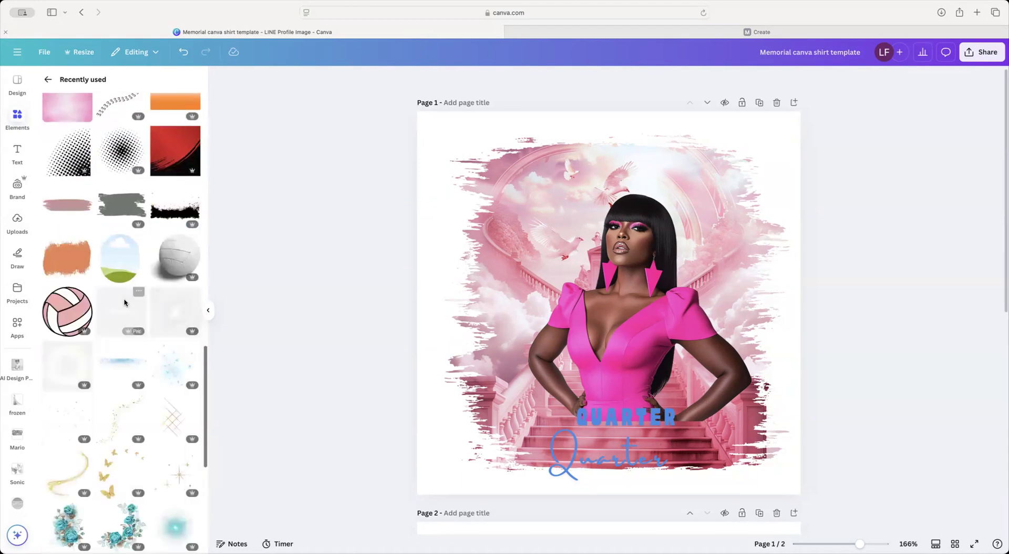
scroll(125, 303, "down", 10)
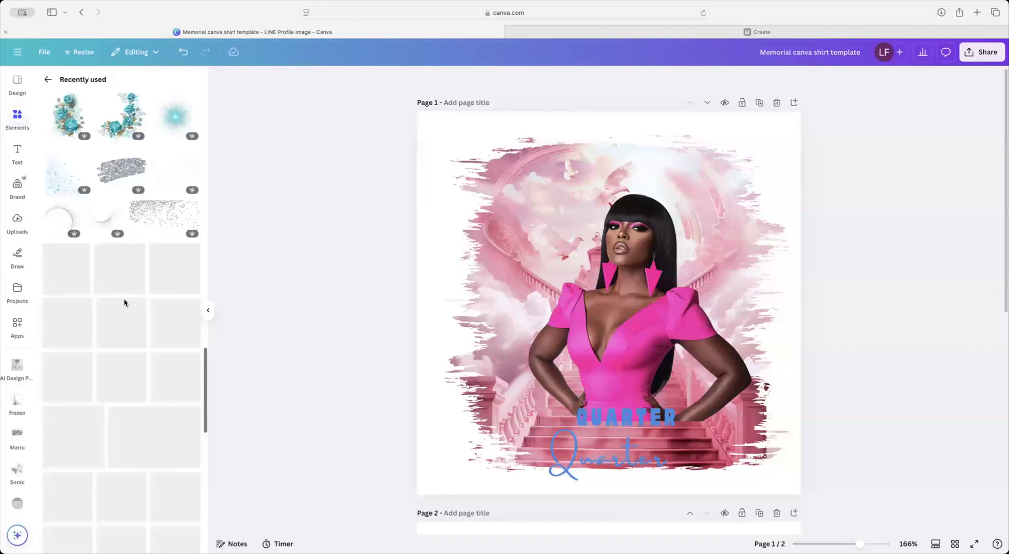
scroll(125, 302, "up", 20)
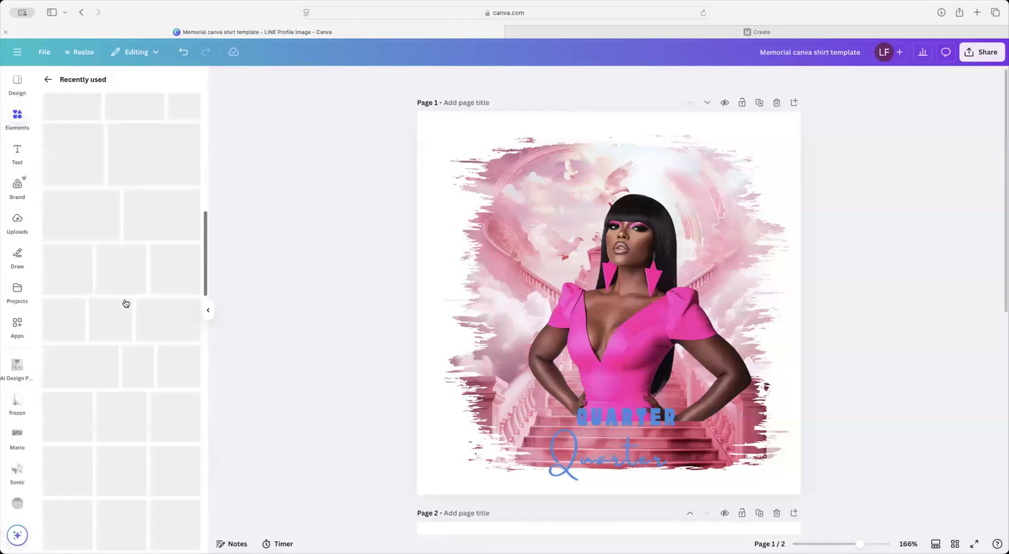
Step: Add the feathered white wings to the design, deleting the wrong wings and gradient square added first
left_click(66, 124)
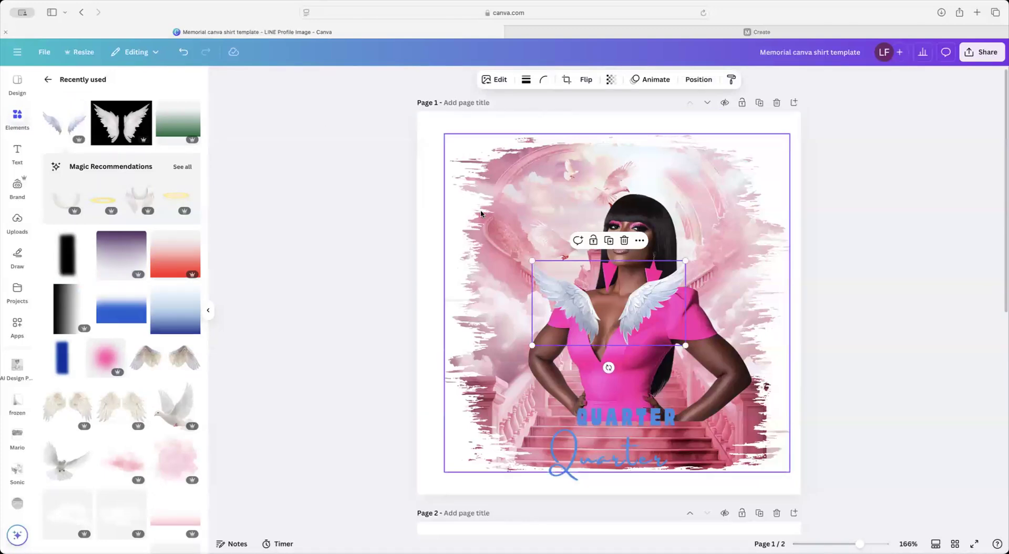
key("Delete")
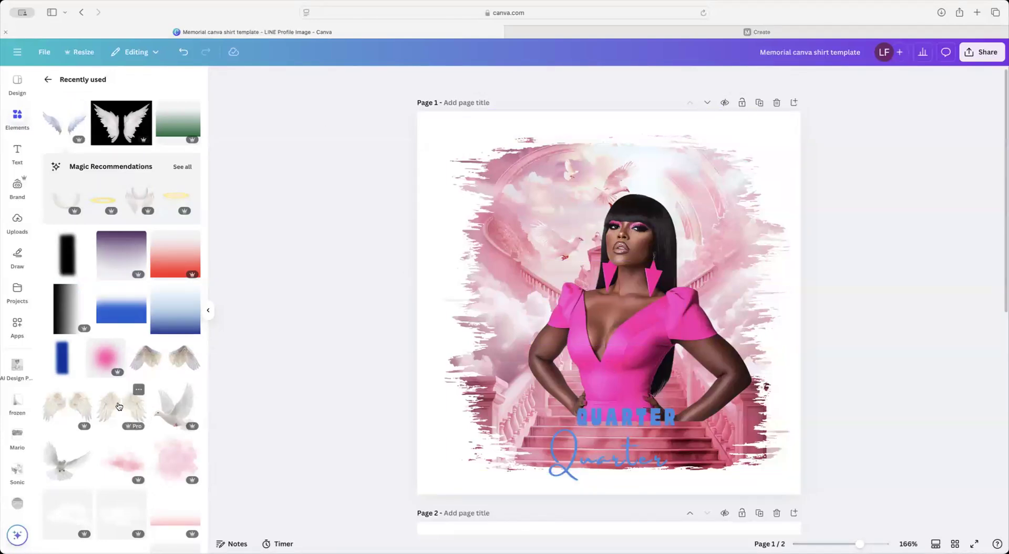
left_click(119, 406)
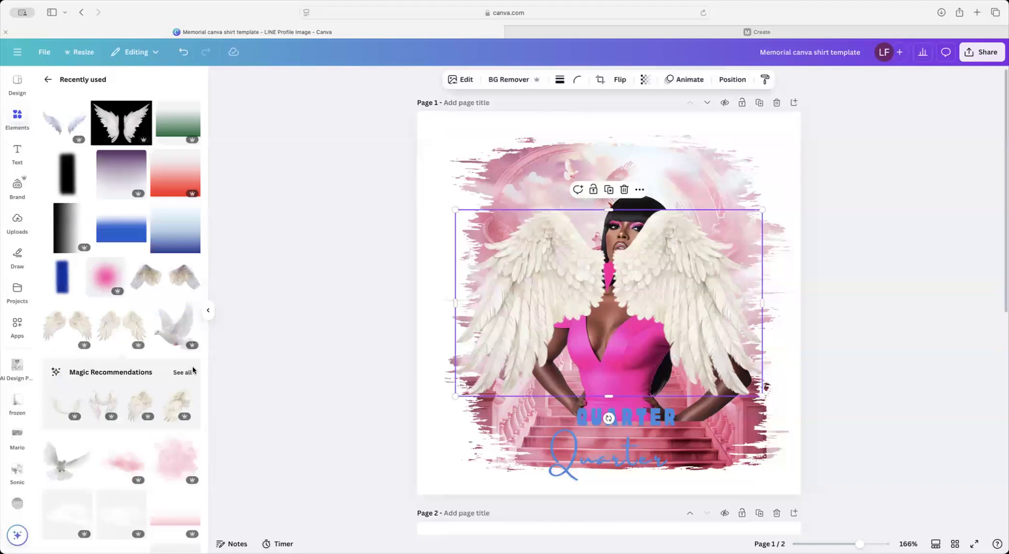
key("Delete")
left_click(192, 213)
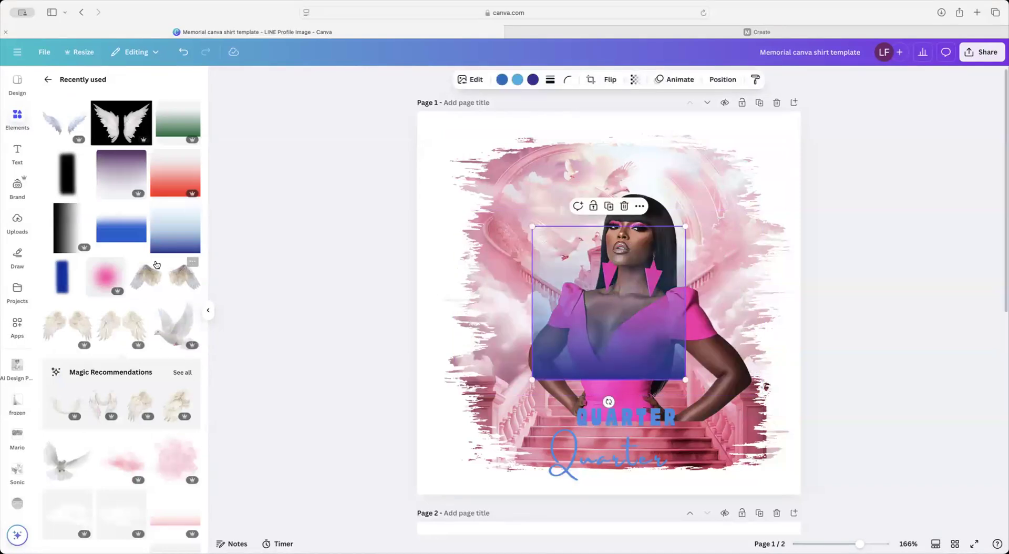
key("Delete")
left_click(157, 275)
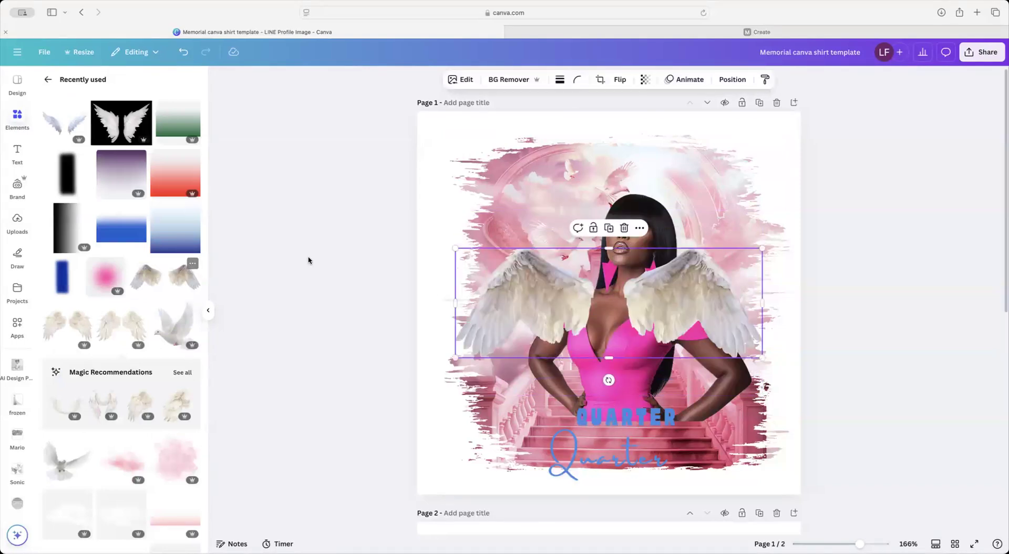
Step: Try the Sangri filter on the wings at reduced strength
left_click(472, 84)
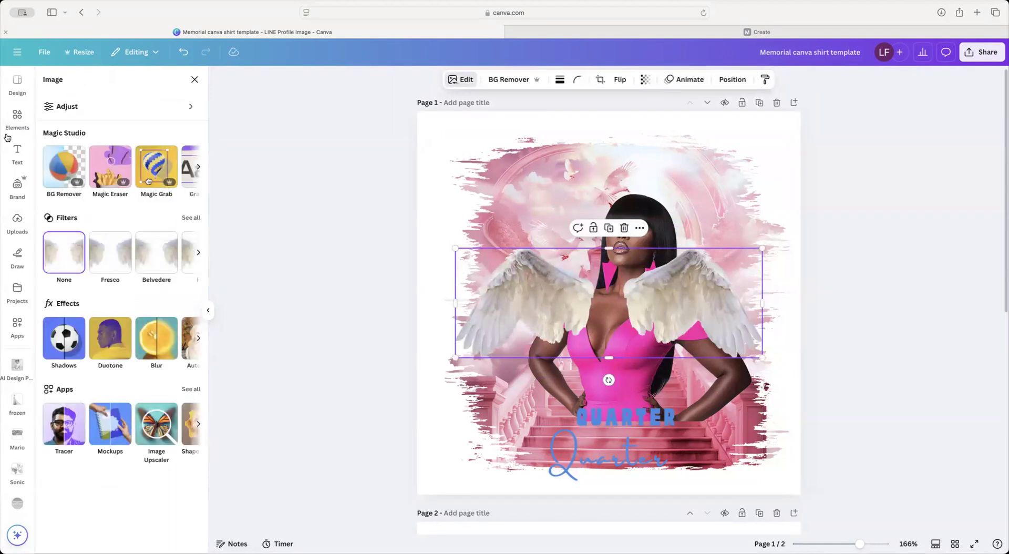
left_click(194, 218)
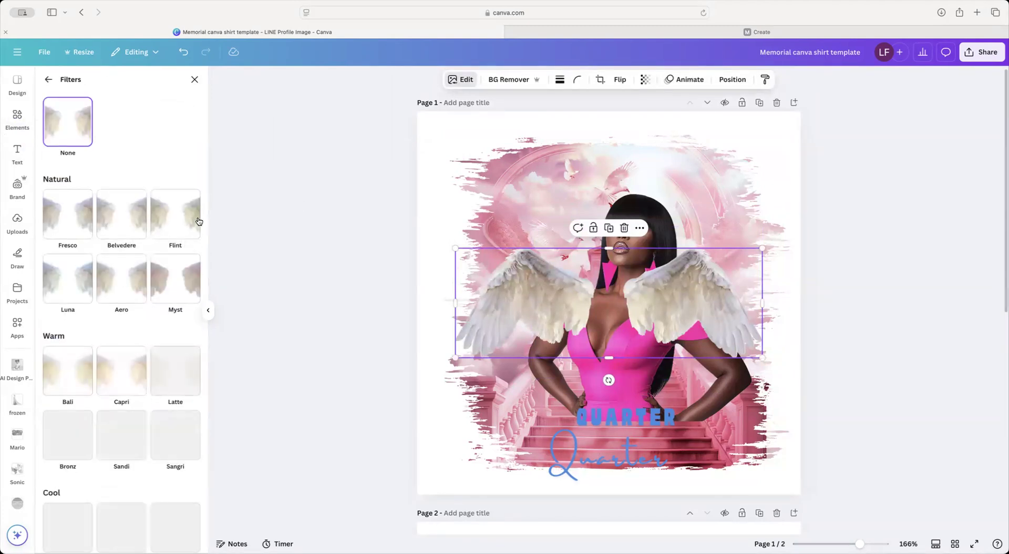
left_click(178, 442)
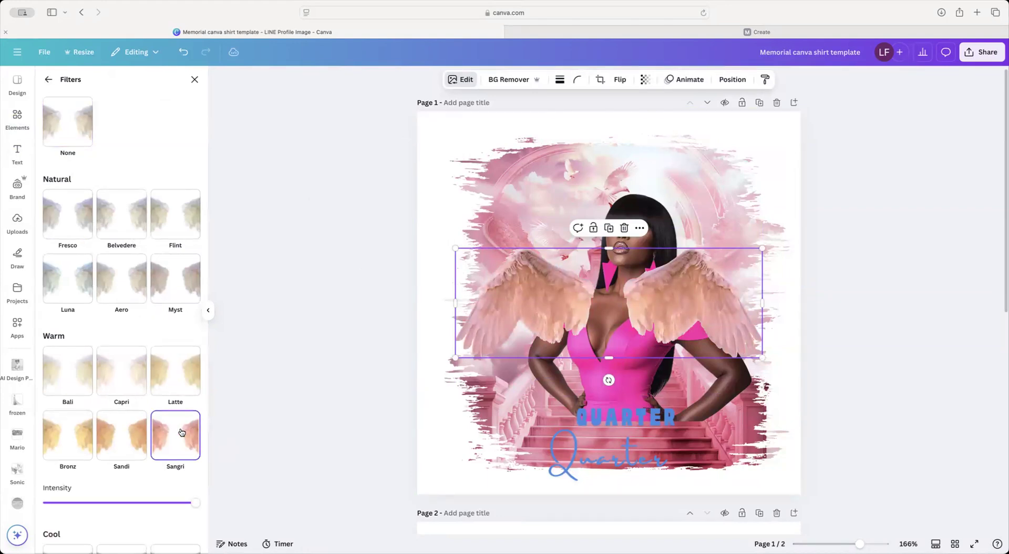
left_click_drag(194, 505, 122, 503)
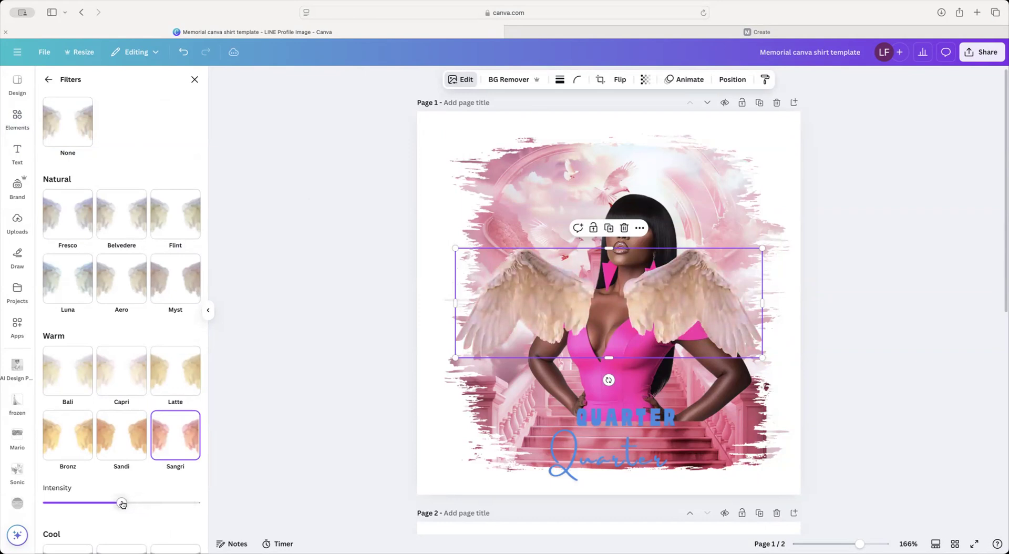
scroll(127, 416, "down", 3)
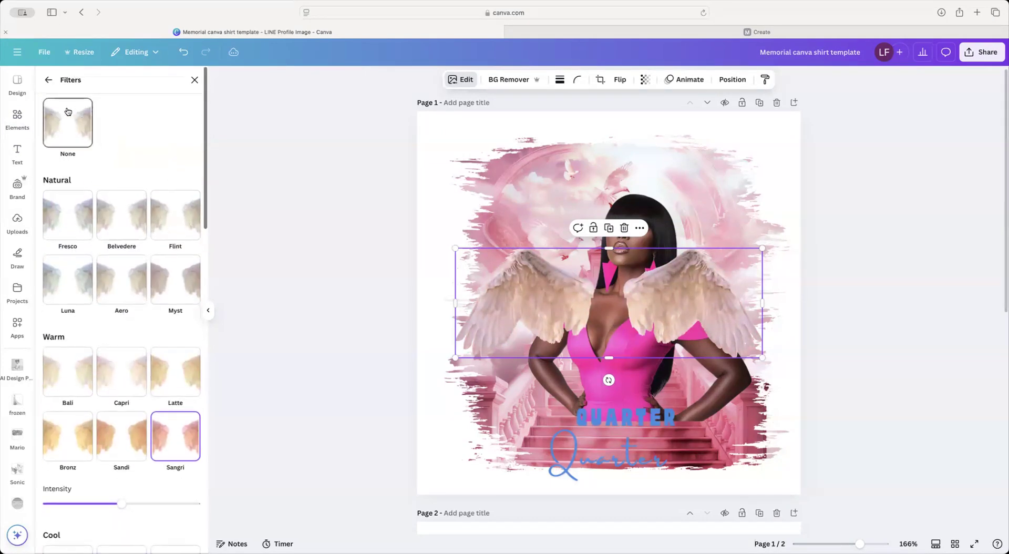
Step: Tint the wings with the Blush duotone at intensity 39
left_click(48, 89)
left_click(109, 383)
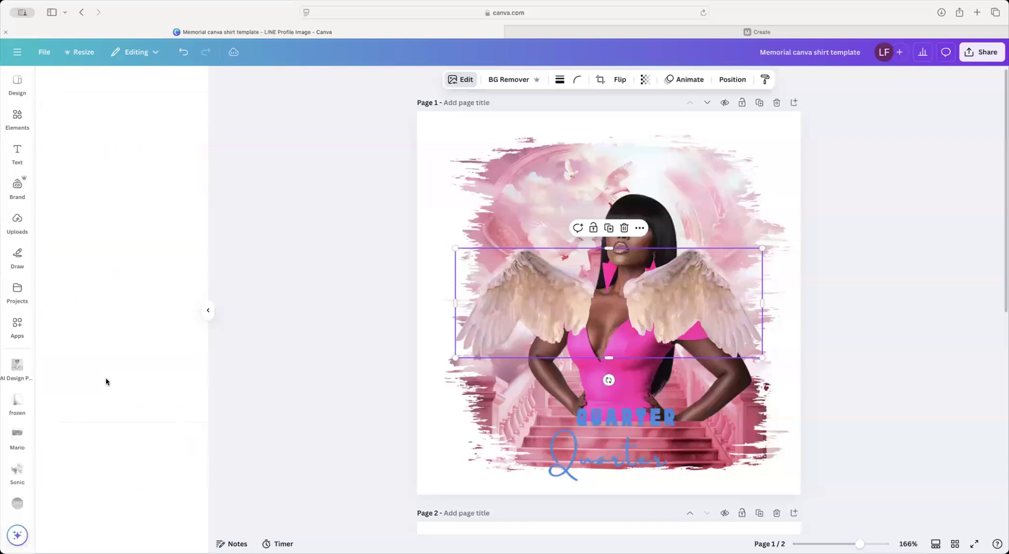
left_click(123, 387)
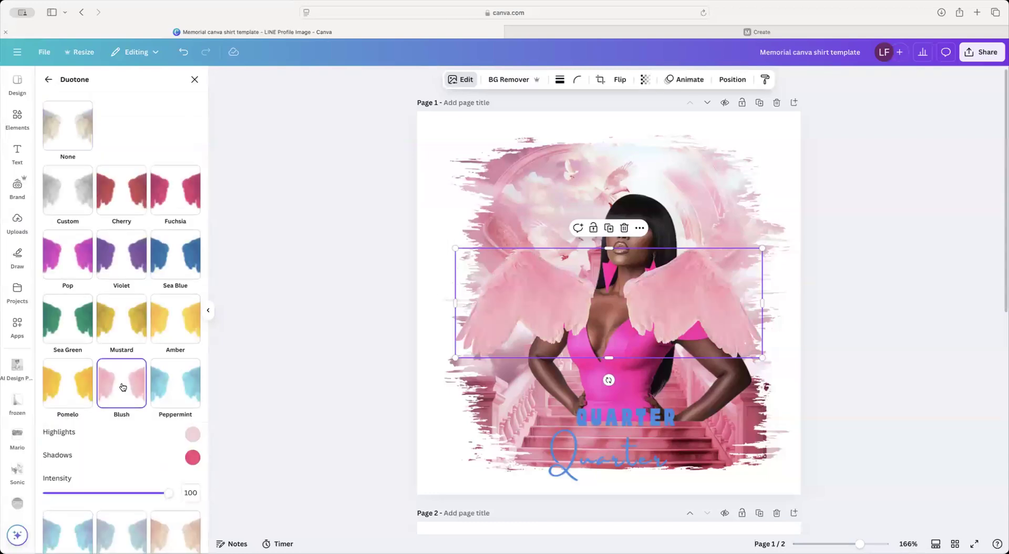
left_click_drag(168, 494, 96, 495)
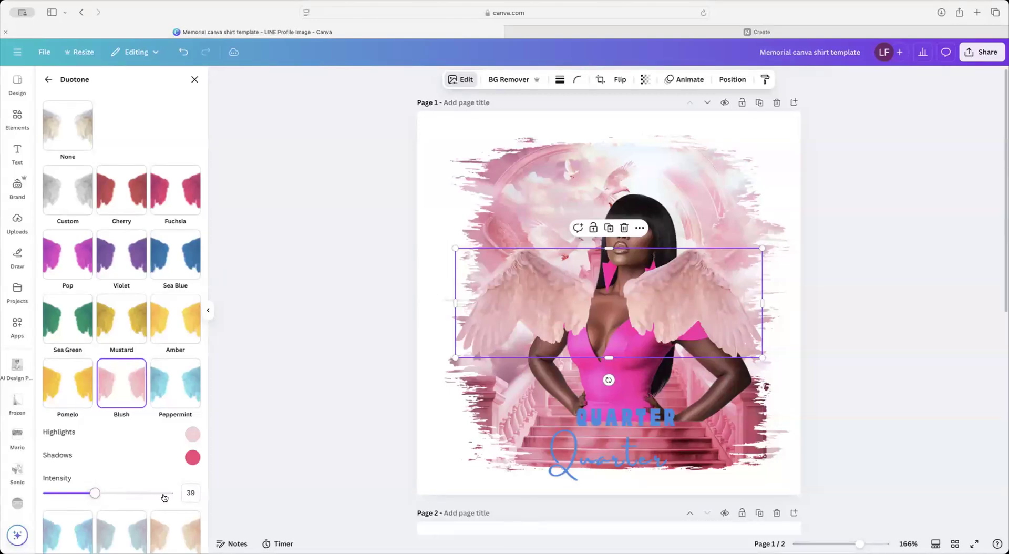
Step: Send the wings backward behind the woman and shrink them proportionally
left_click(732, 79)
left_click(165, 135)
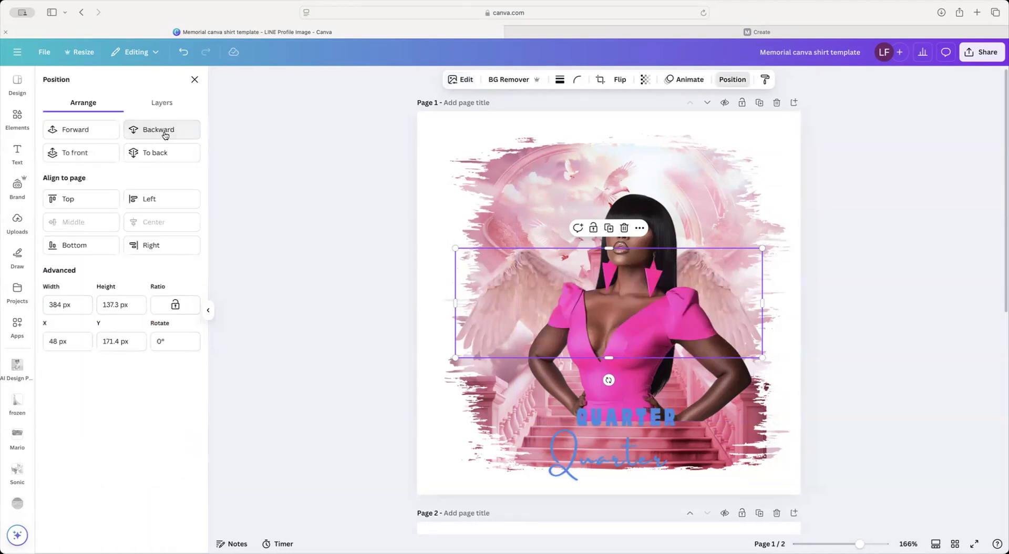
left_click_drag(455, 248, 502, 268)
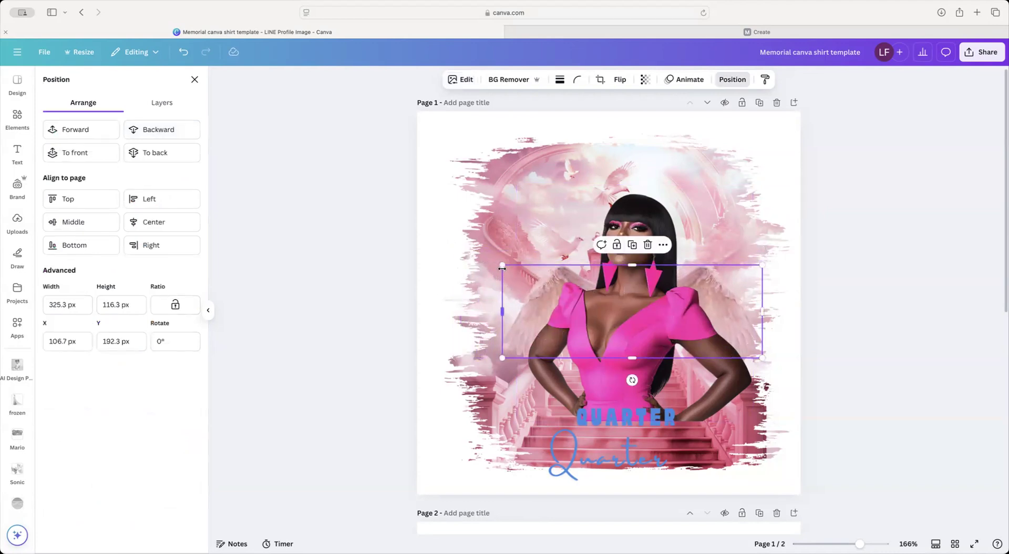
Step: Shrink the woman photo to about 221 px and move her toward the centre
left_click(632, 221)
left_click_drag(632, 221, 615, 202)
left_click_drag(501, 168, 560, 221)
left_click_drag(645, 292, 626, 254)
Step: Resize the wings to about 328 px and lower both images so the wings spread behind her shoulders
left_click_drag(537, 180, 464, 250)
left_click_drag(718, 303, 725, 303)
left_click_drag(630, 322, 617, 333)
left_click(616, 317)
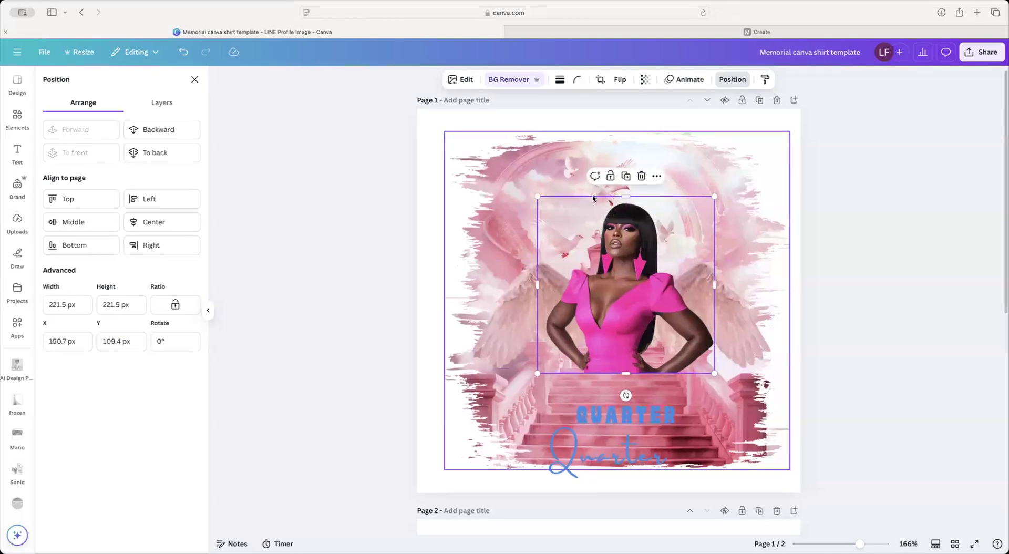
left_click_drag(609, 282, 606, 296)
left_click_drag(492, 310, 493, 324)
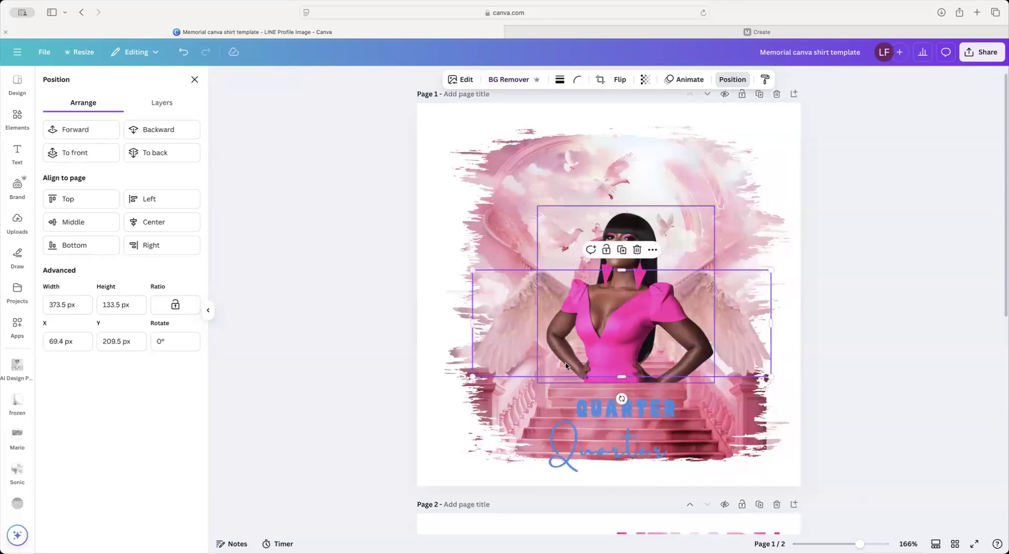
scroll(587, 413, "down", 3)
Step: Move the MEMORY text from Page 2 to Page 1, enlarged above the woman's head
left_click(677, 439)
scroll(683, 416, "down", 1)
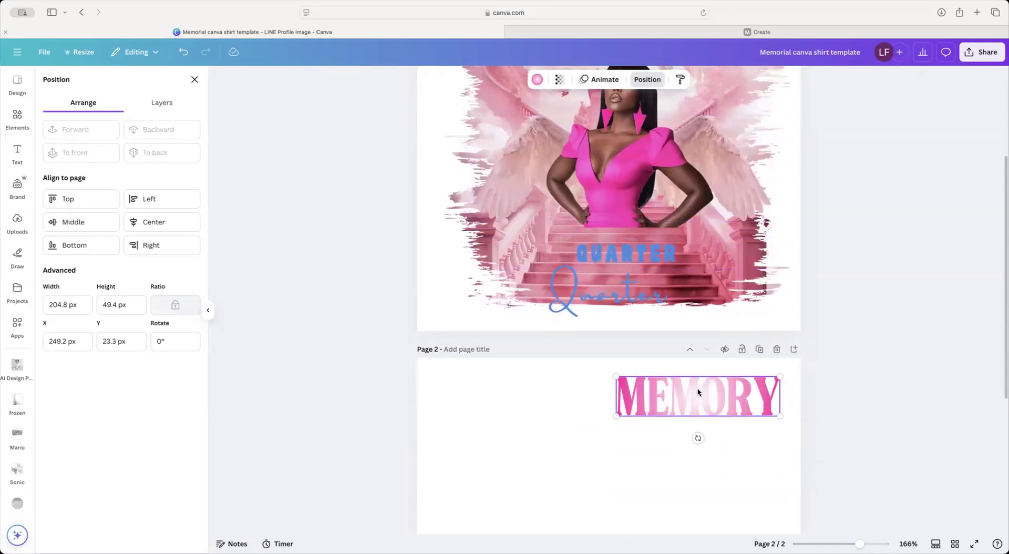
left_click_drag(709, 406, 654, 157)
scroll(655, 156, "up", 4)
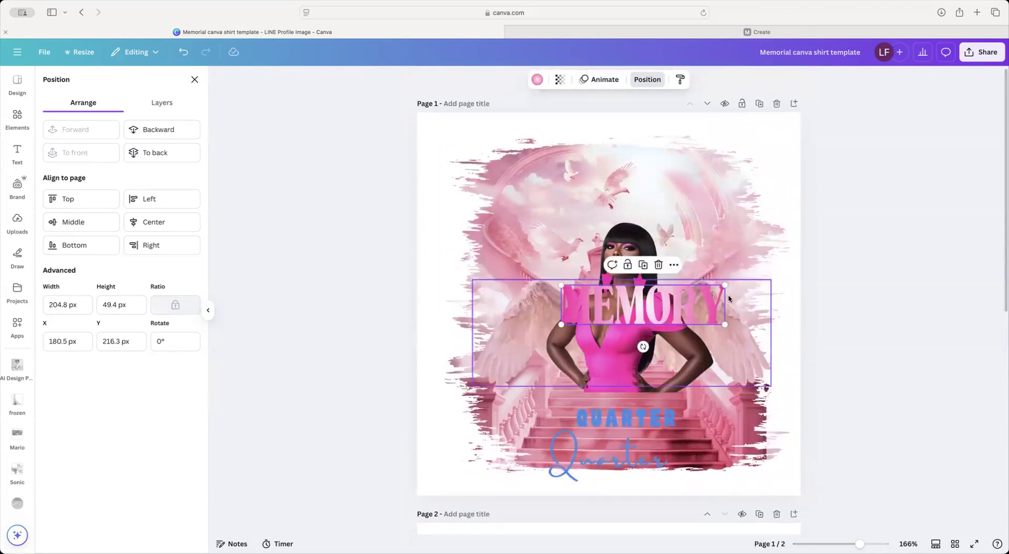
left_click_drag(726, 286, 758, 274)
left_click_drag(722, 310, 682, 218)
scroll(592, 155, "down", 3)
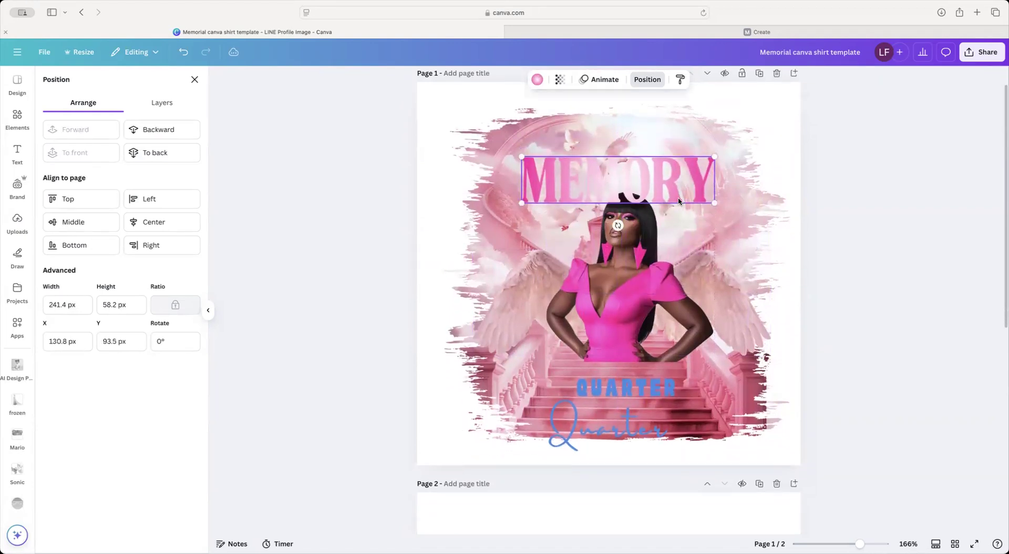
Step: Duplicate the MEMORY text and stack the copy exactly over the original
left_click(591, 153)
left_click(591, 148)
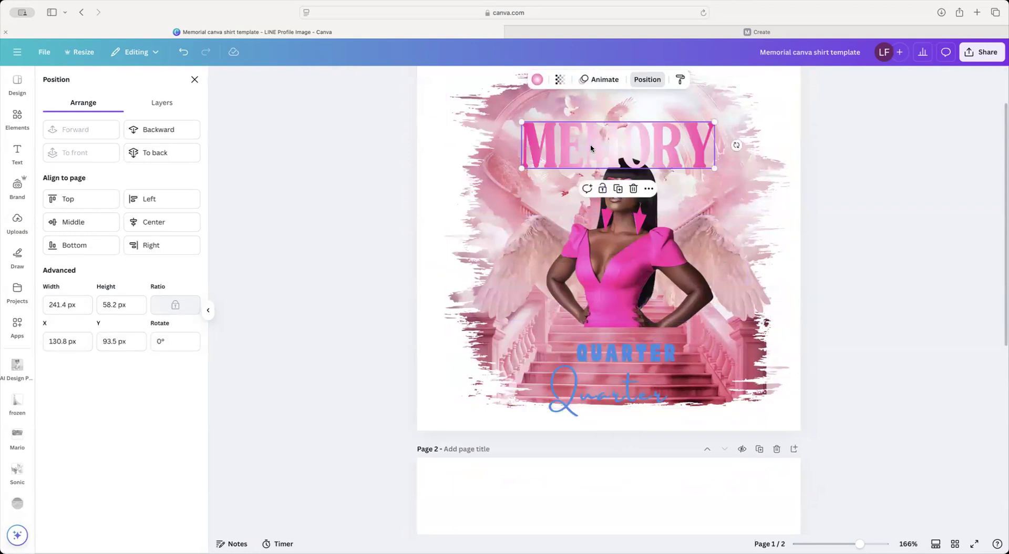
left_click(649, 189)
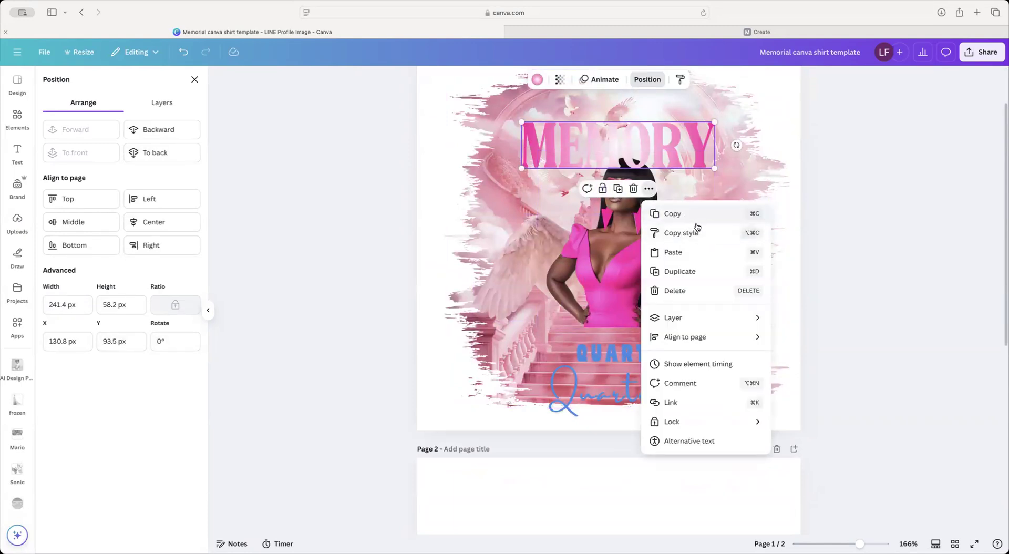
left_click(695, 272)
left_click_drag(697, 148, 683, 131)
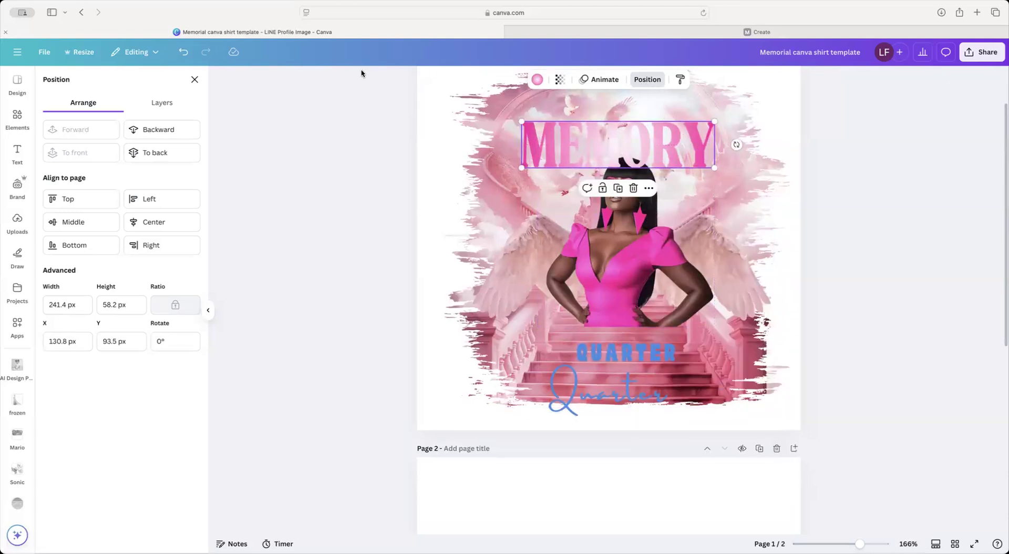
left_click(162, 102)
Step: Recolour the lower MEMORY layer dusty pink #dc8ca5
left_click(146, 193)
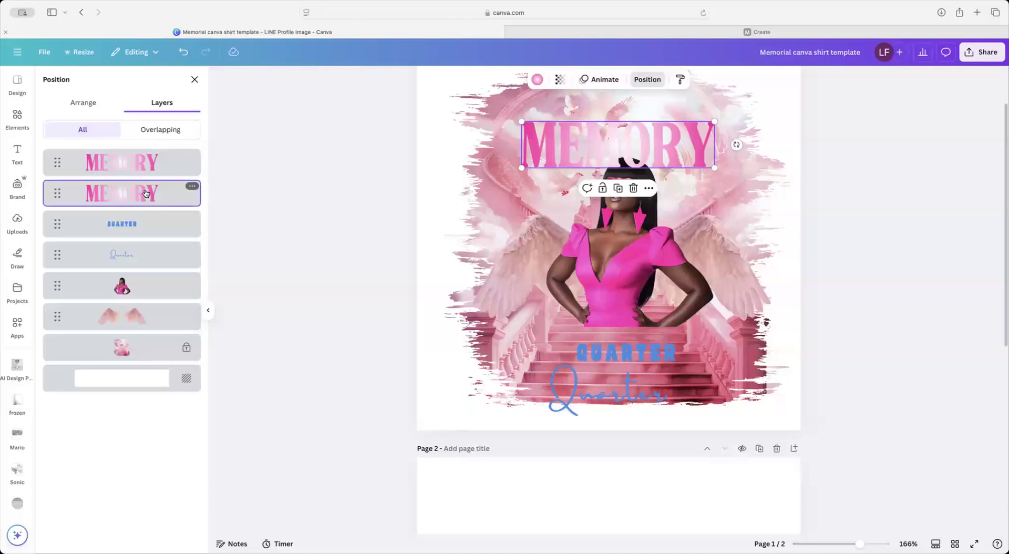
left_click(537, 80)
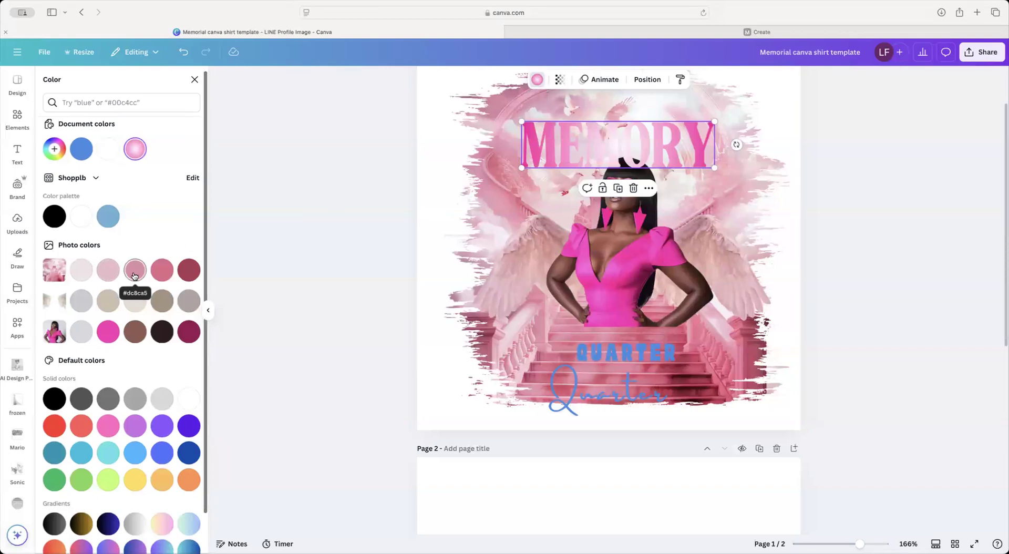
scroll(135, 276, "down", 1)
left_click(137, 254)
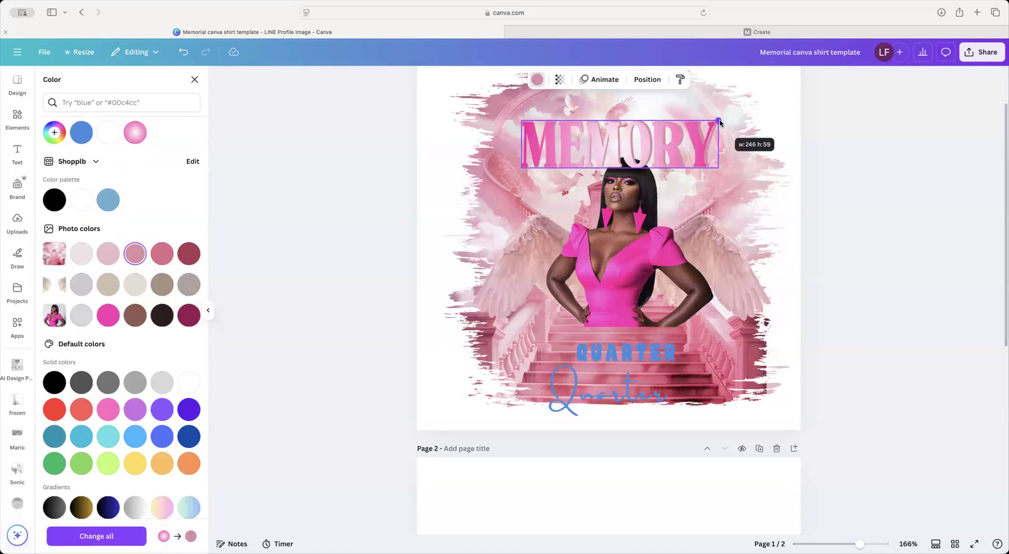
key("super+z")
left_click_drag(705, 142, 705, 141)
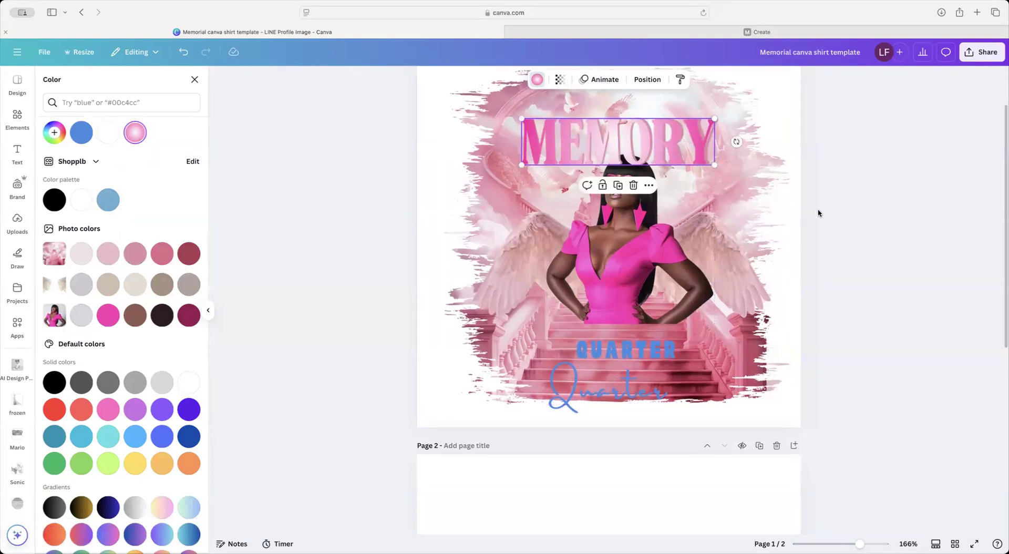
key("Escape")
scroll(829, 221, "up", 3)
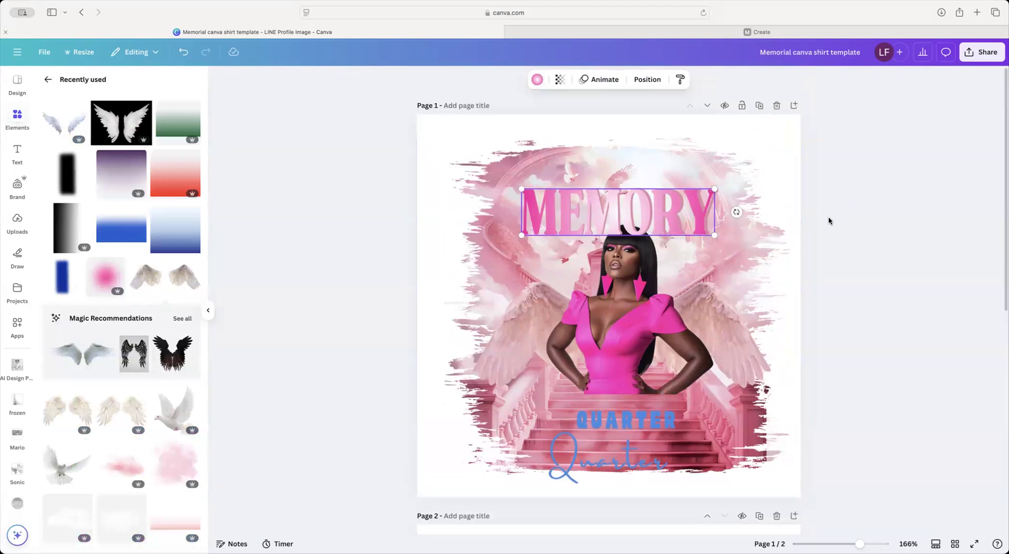
Step: Select both MEMORY layers, enlarge them together, and centre them across the top
left_click(637, 79)
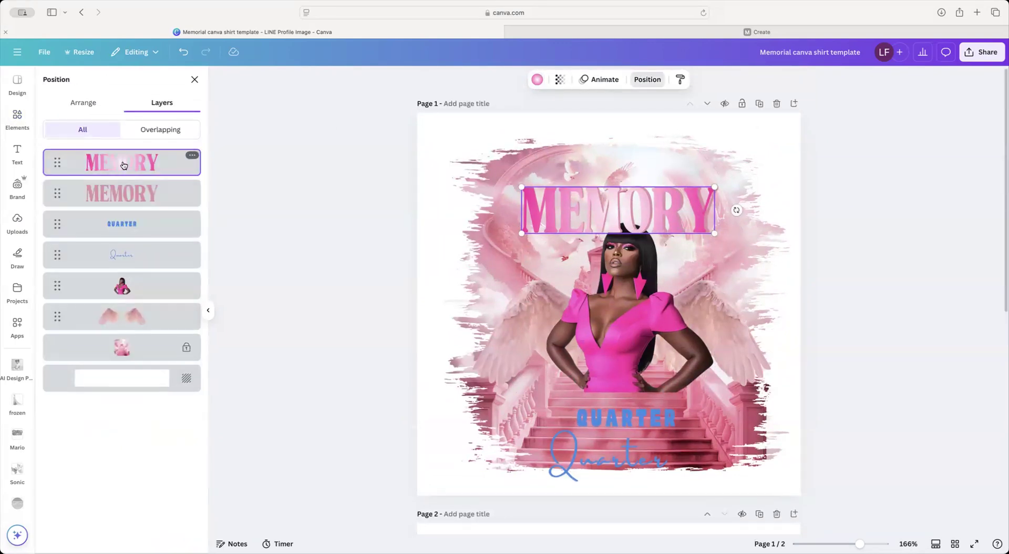
left_click(129, 195, "shift")
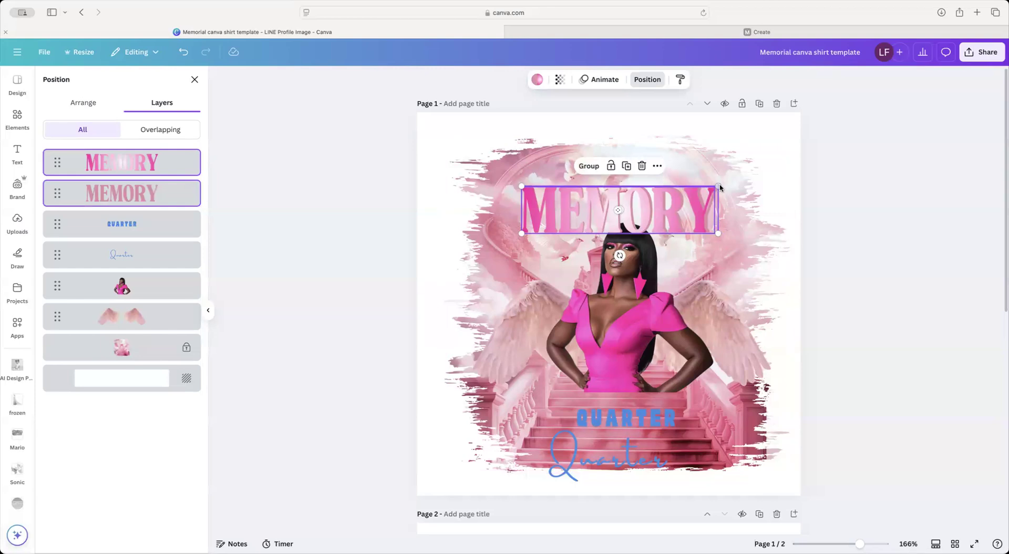
left_click_drag(718, 186, 738, 179)
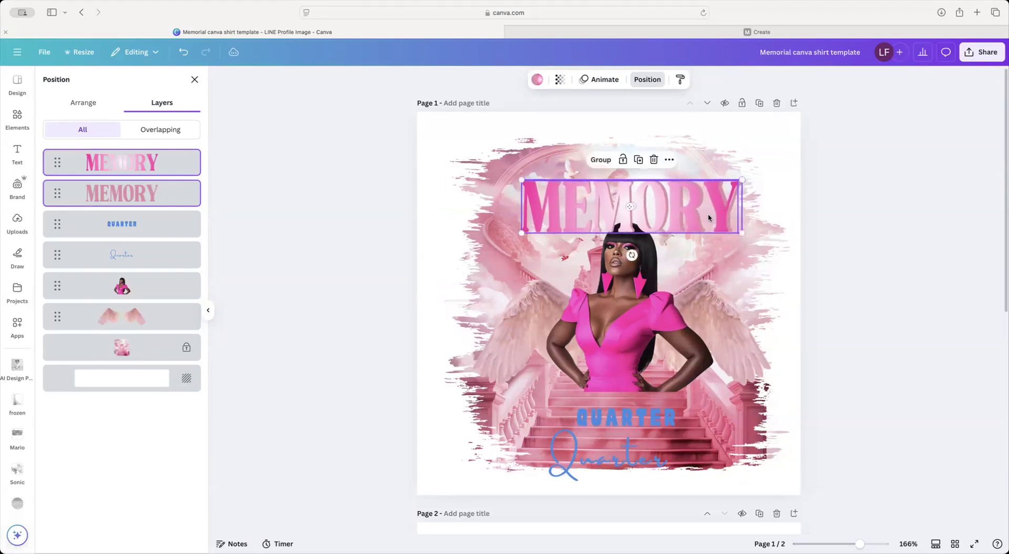
left_click_drag(699, 214, 691, 203)
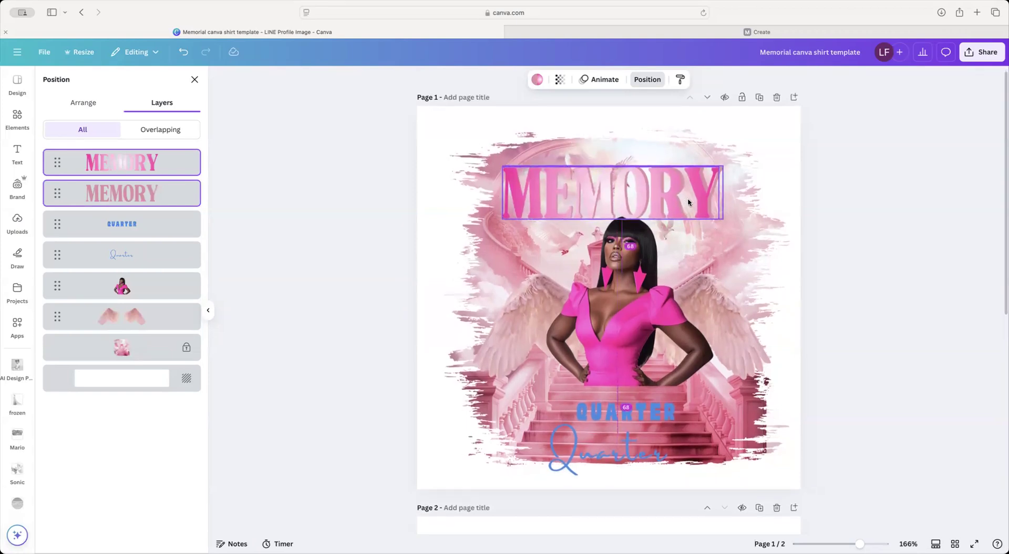
left_click(624, 319)
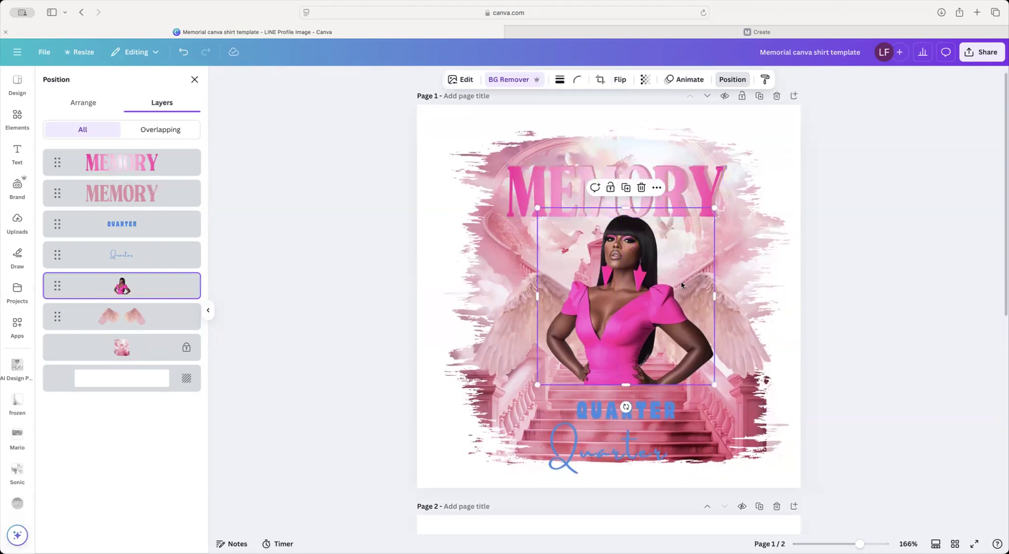
Step: Make the angel wings slightly narrower and shift them right to centre behind the woman
left_click_drag(715, 209, 702, 220)
left_click(713, 310)
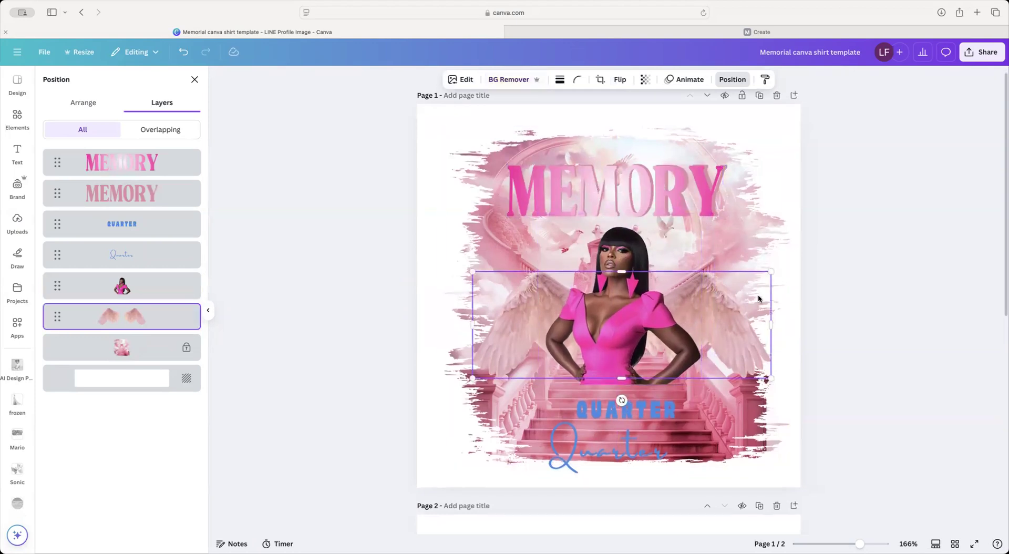
left_click_drag(771, 272, 755, 277)
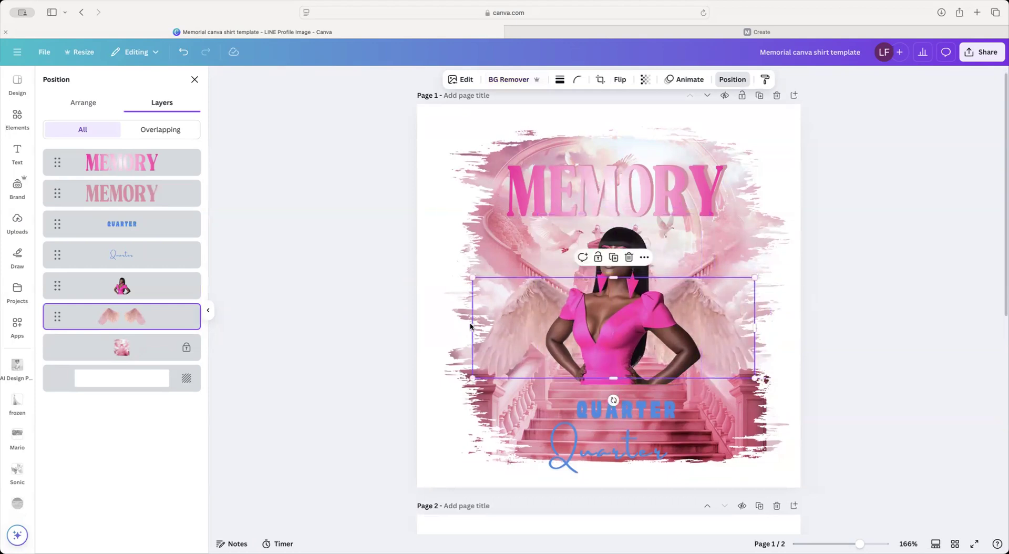
left_click_drag(488, 329, 490, 329)
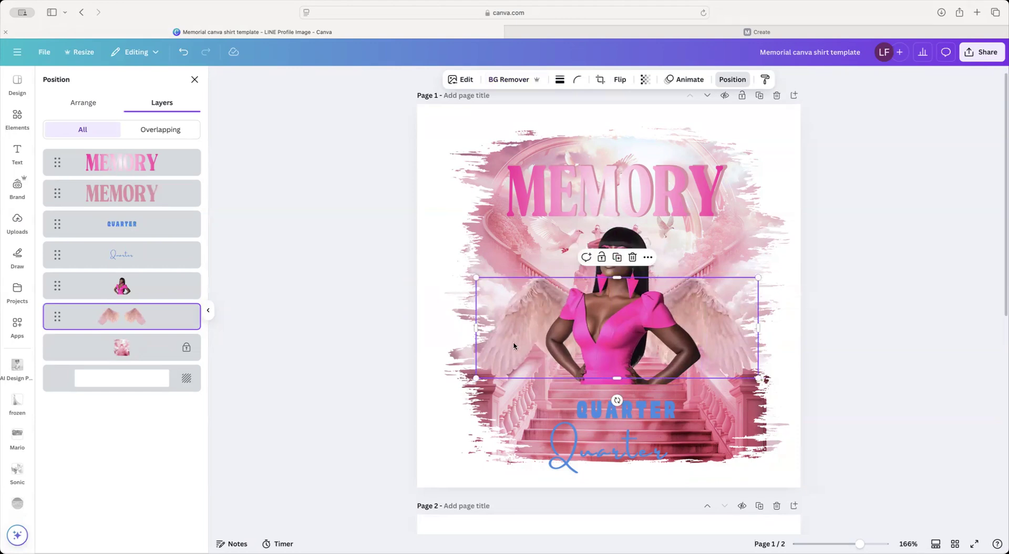
scroll(626, 203, "up", 1)
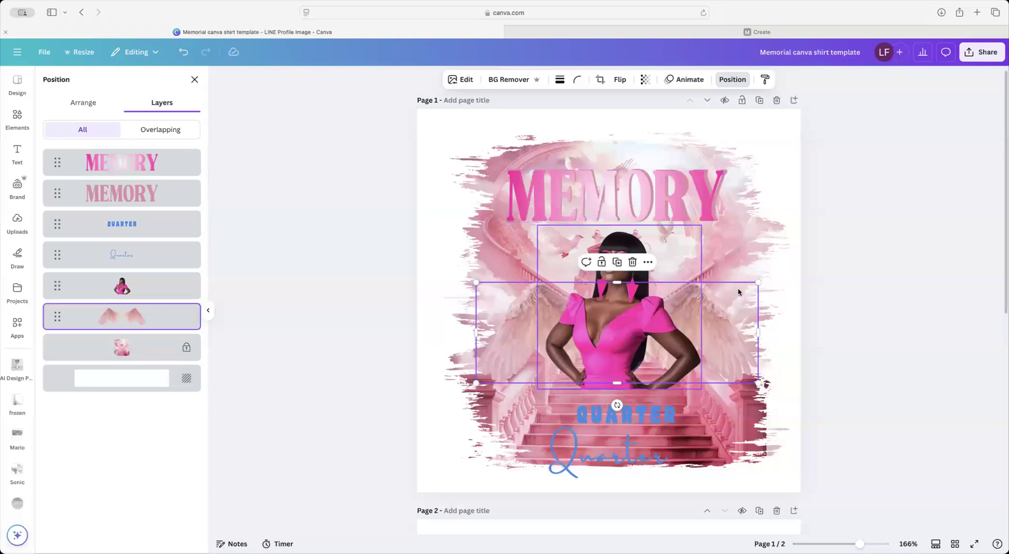
left_click(604, 454)
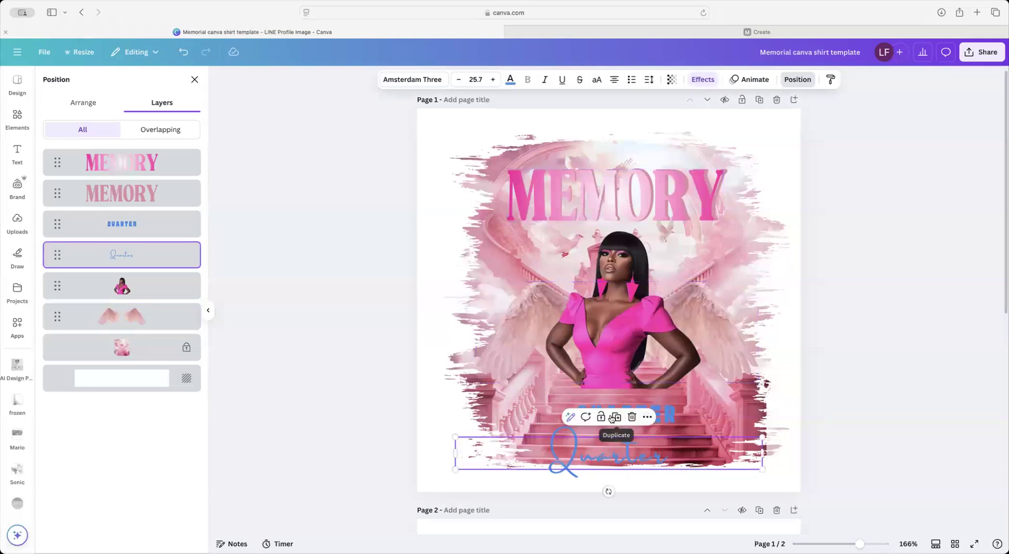
Step: Duplicate the blue Quarter script, place the copy above MEMORY and retype it as 'In Loving'
left_click(617, 416)
left_click_drag(617, 453, 610, 147)
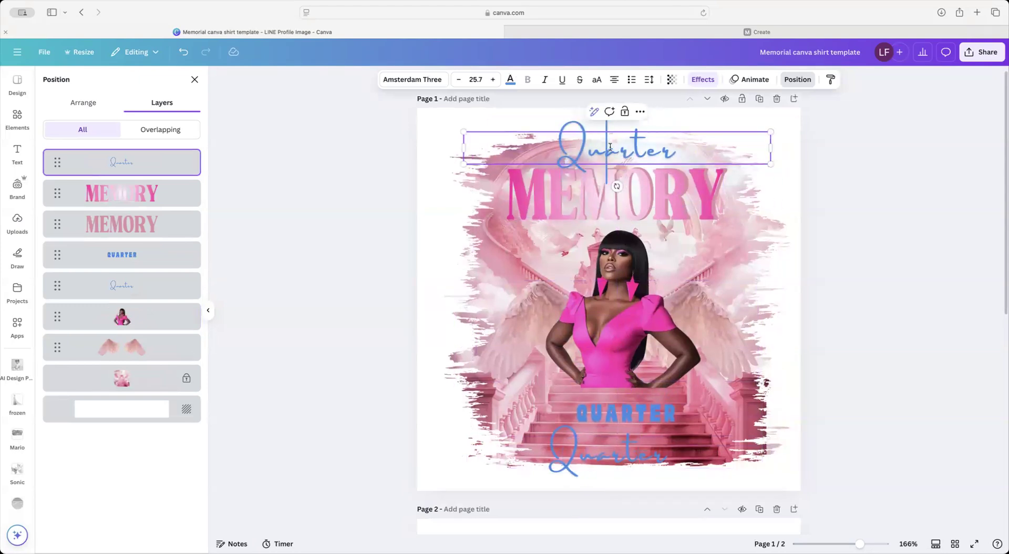
double_click(610, 147)
type("Jn 20")
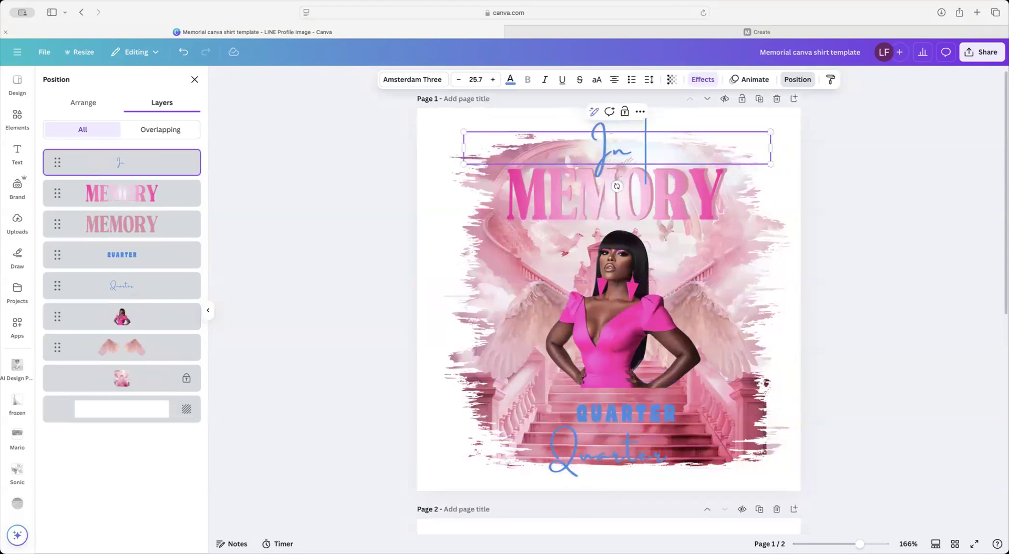
type("oving")
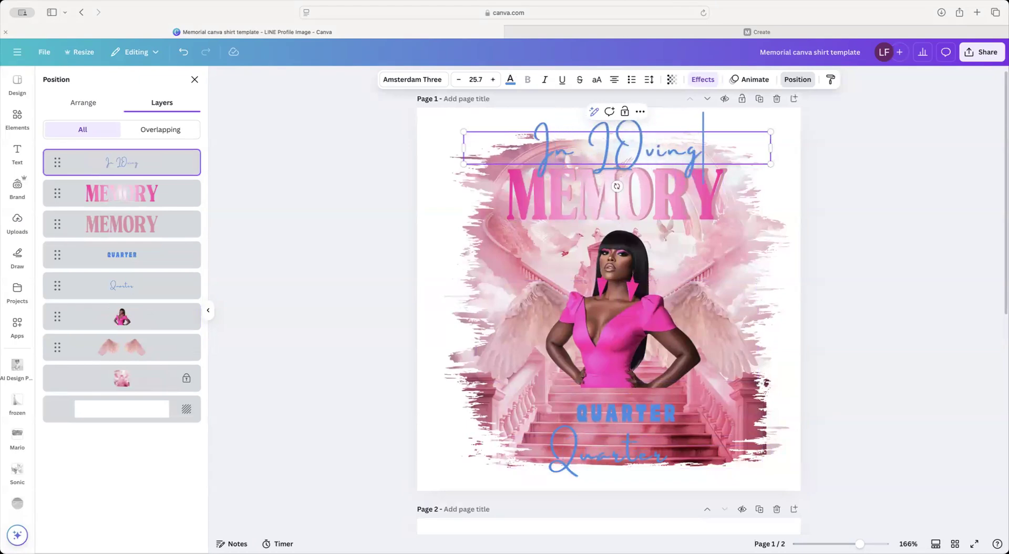
left_click(632, 152)
key("BackSpace")
type("O")
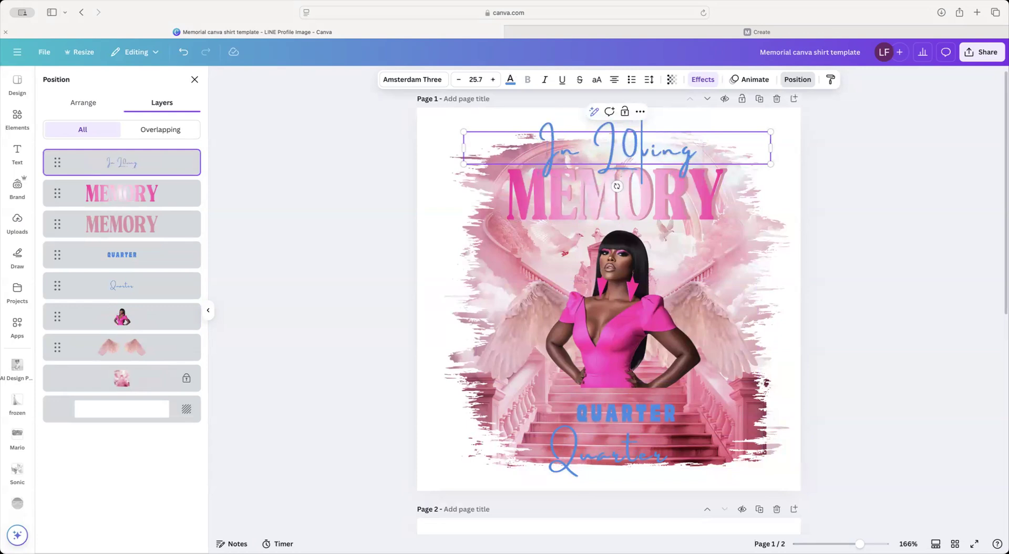
key("BackSpace")
type("o")
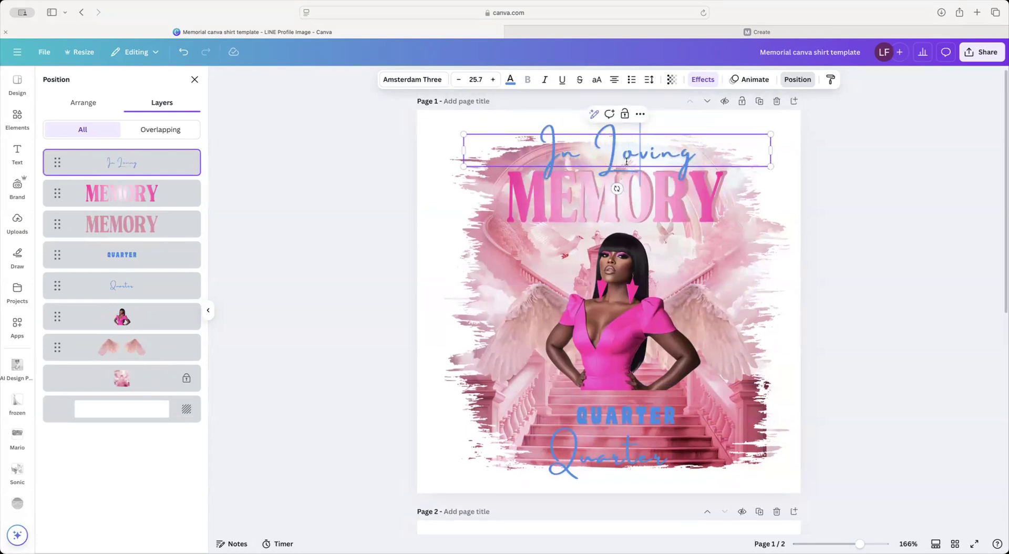
Step: Colour the 'In Loving' script dark pink using a 'pink' colour search
left_click(510, 81)
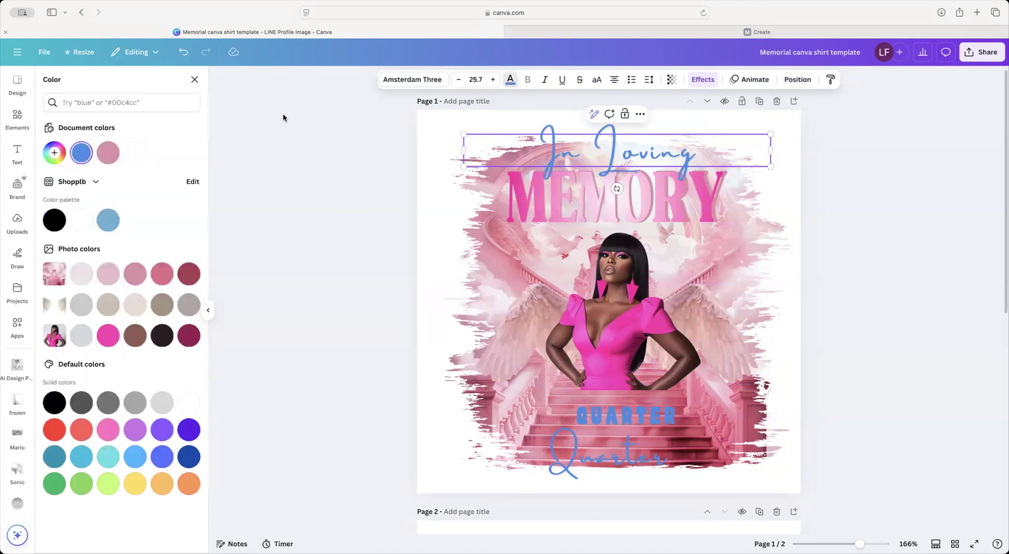
left_click(147, 102)
type("p")
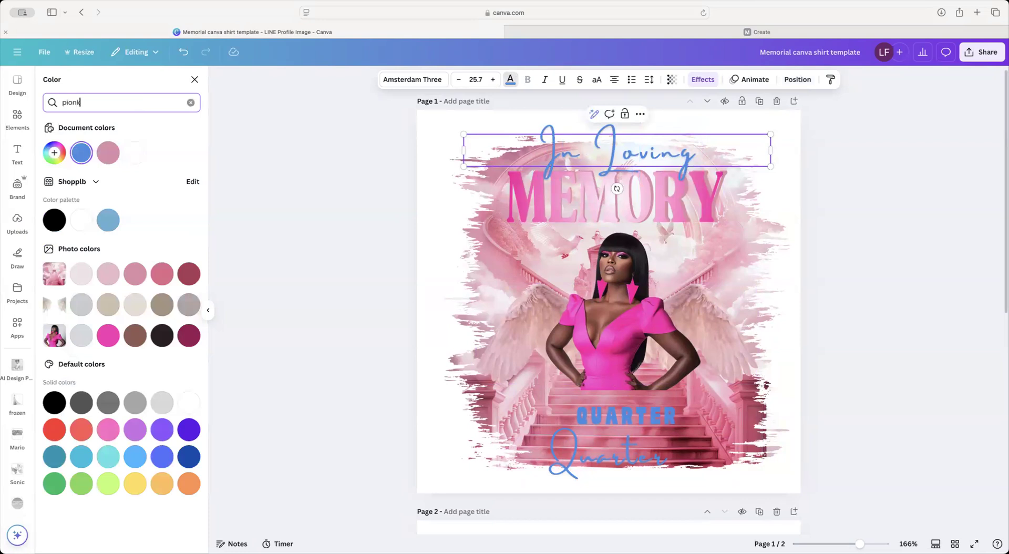
type("ionk")
key("BackSpace")
key("BackSpace")
key("BackSpace")
left_click(135, 185)
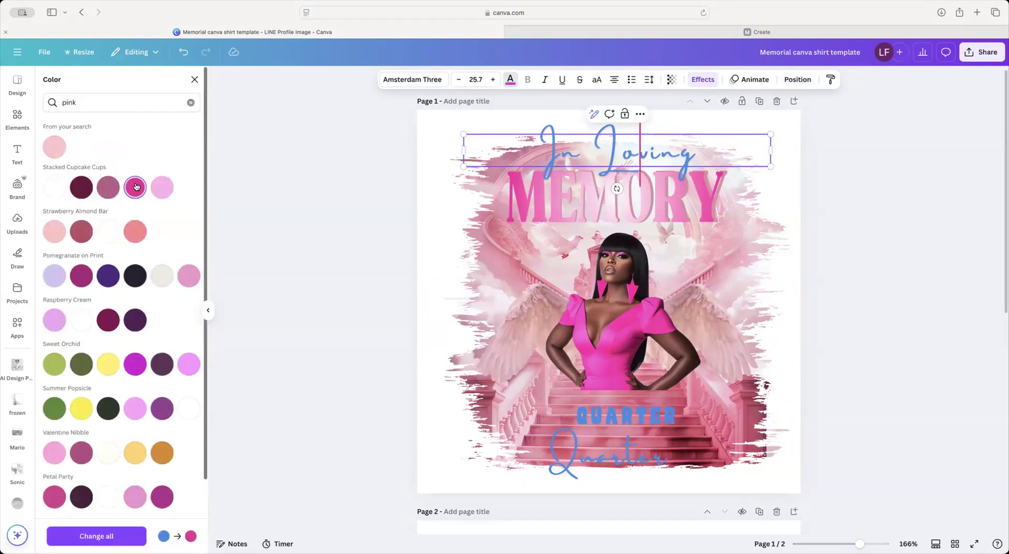
double_click(591, 144)
left_click_drag(591, 143, 267, 140)
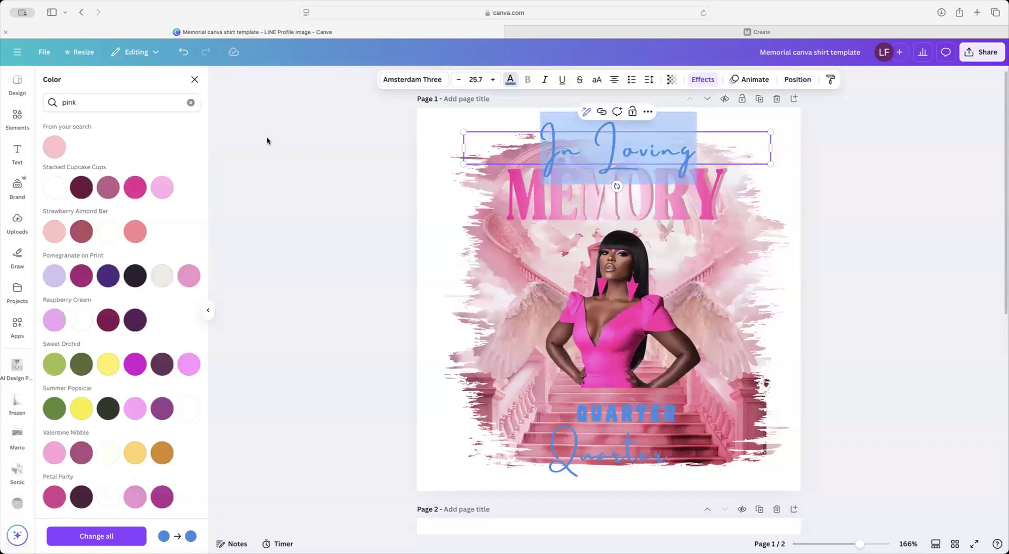
left_click(136, 187)
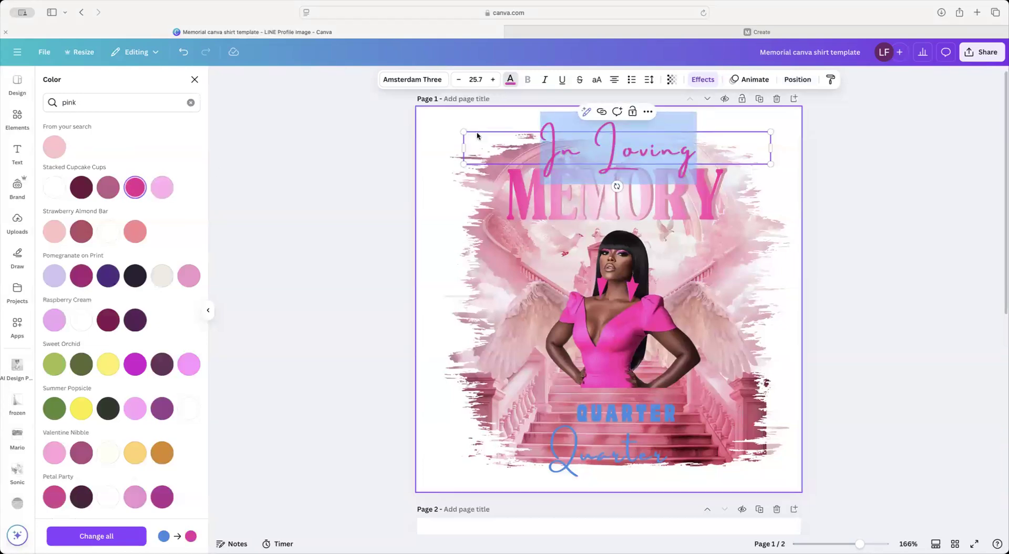
Step: Shrink 'In Loving' to size 15.7 and centre it just above MEMORY
left_click_drag(463, 132, 582, 144)
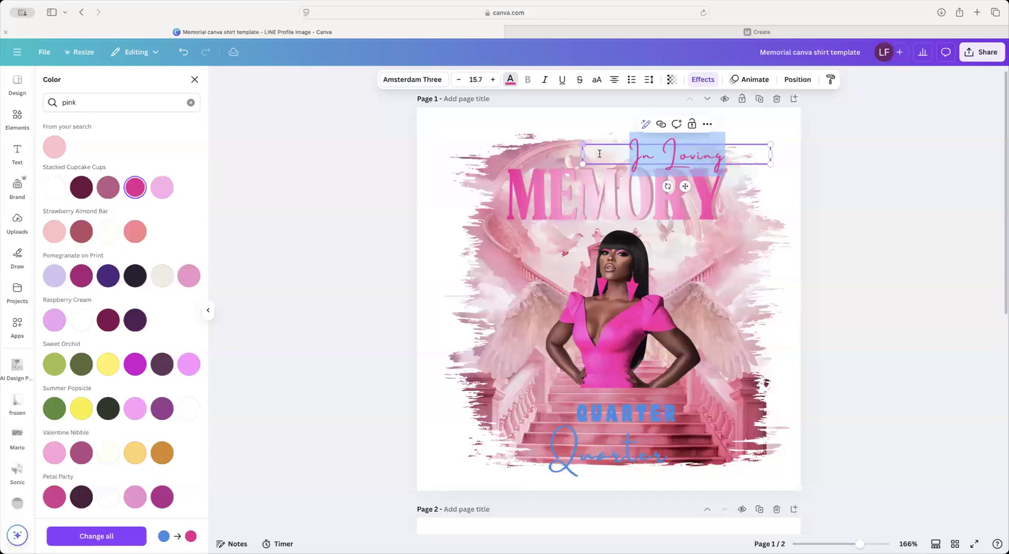
left_click(783, 191)
left_click_drag(724, 159, 664, 153)
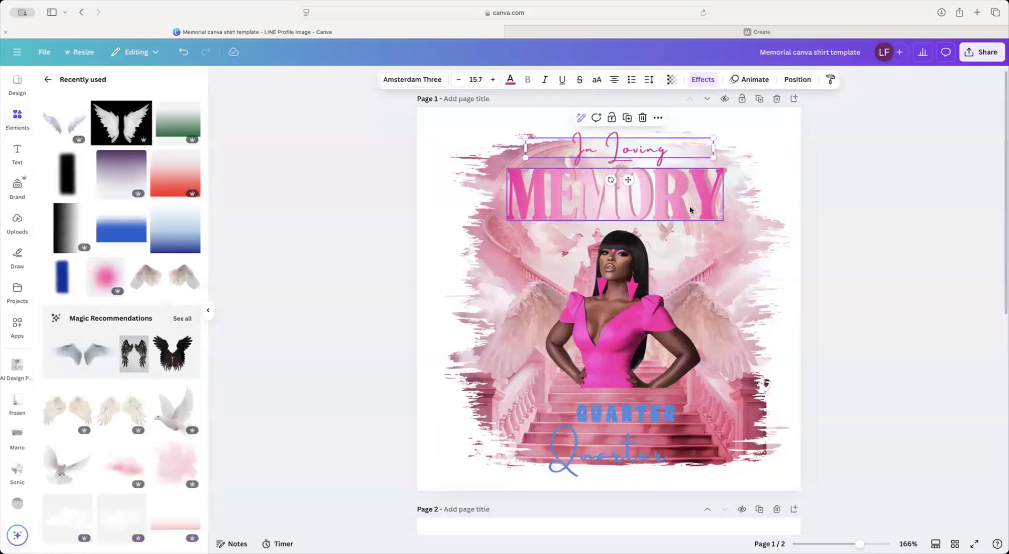
left_click(710, 207)
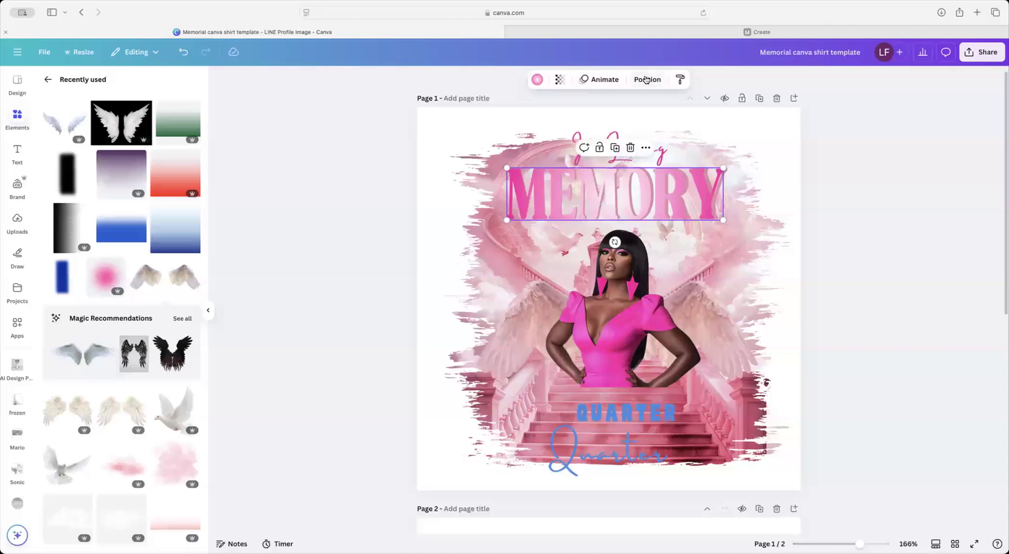
Step: Select both MEMORY layers in the Layers list and move them slightly lower
left_click(646, 79)
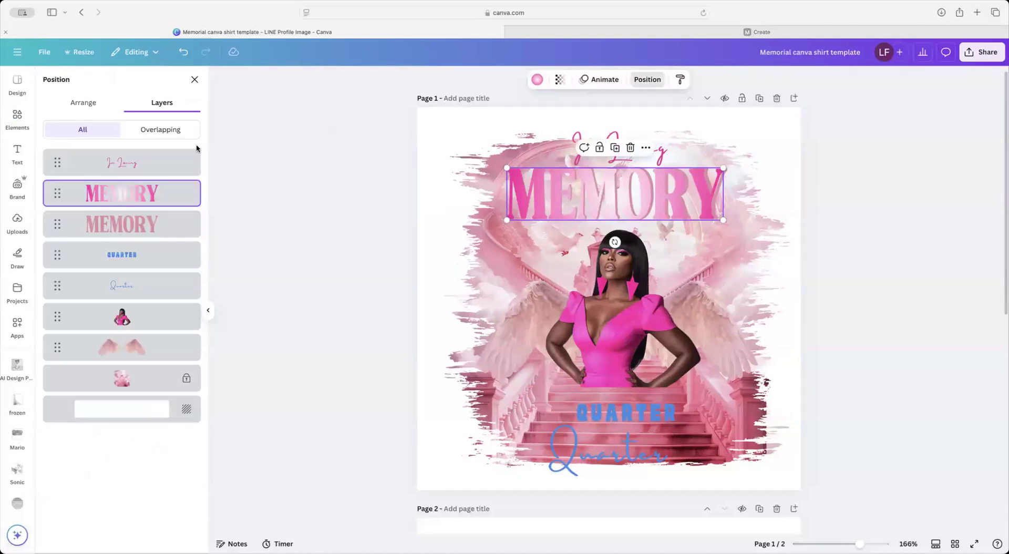
left_click(112, 226, "shift")
left_click_drag(681, 195, 681, 197)
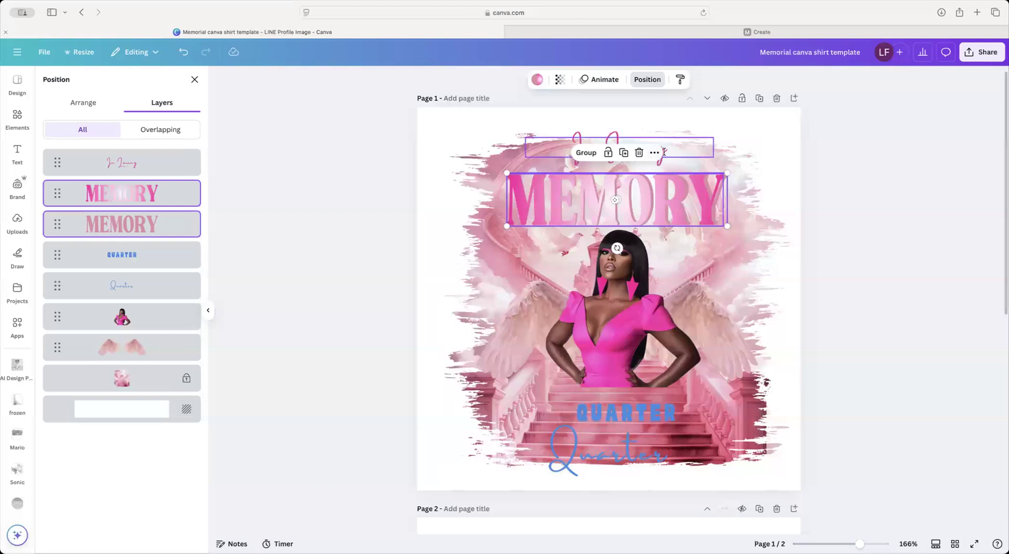
Step: Reposition 'In Loving' and enlarge it slightly to size 17.7
left_click(590, 146)
left_click_drag(589, 146, 601, 148)
left_click_drag(714, 145, 737, 141)
left_click_drag(688, 162, 680, 162)
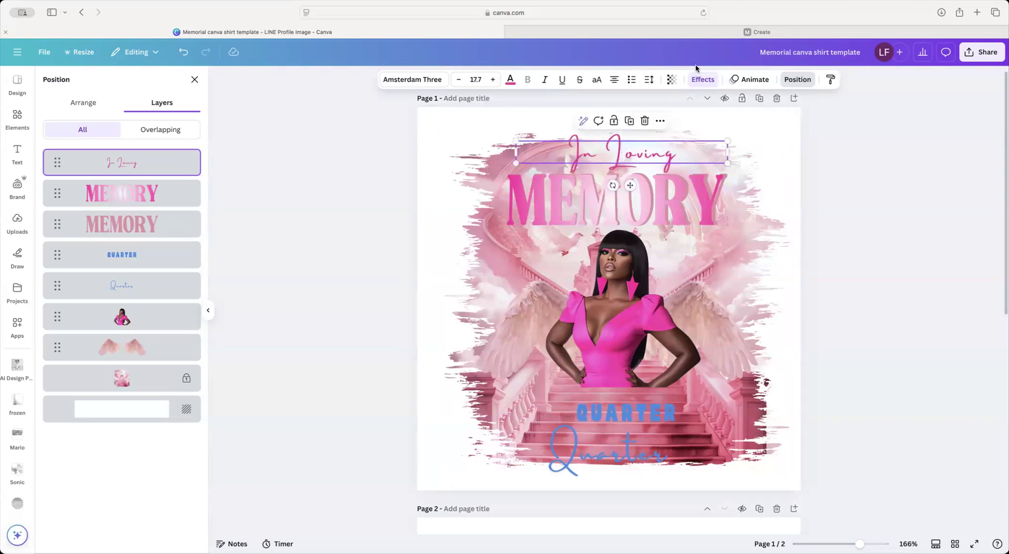
Step: Give 'In Loving' a white Outline effect and shift it slightly left
left_click(702, 80)
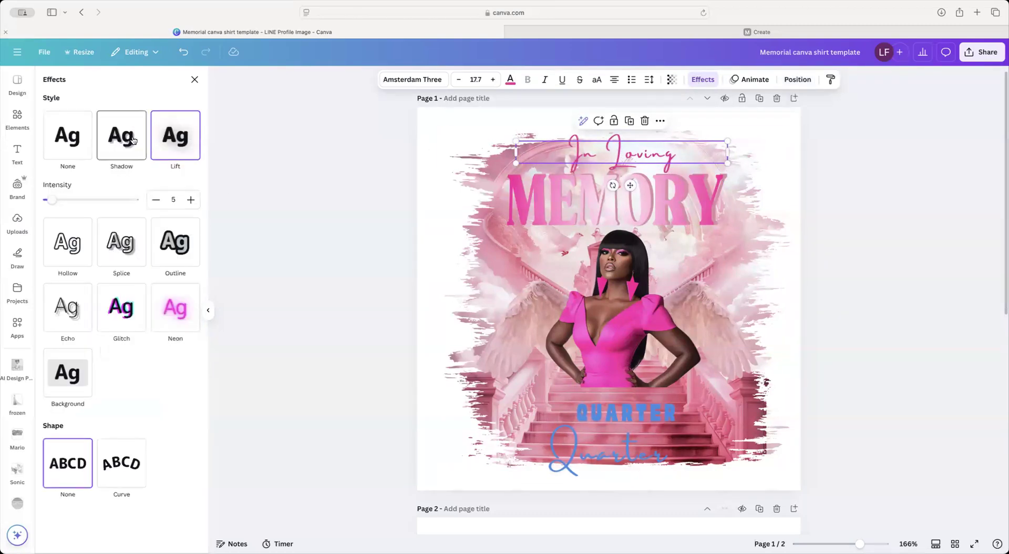
left_click(180, 244)
left_click(192, 286)
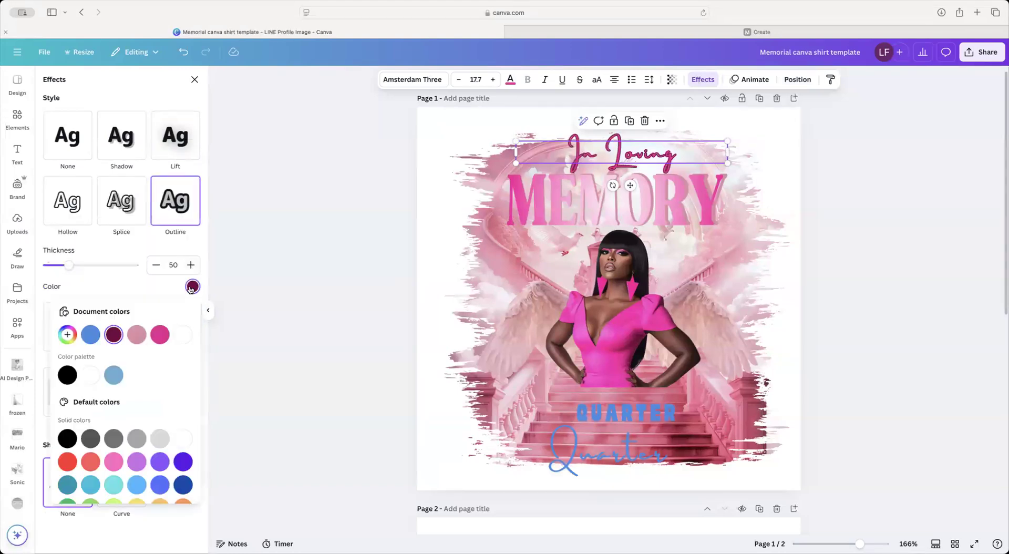
left_click(182, 335)
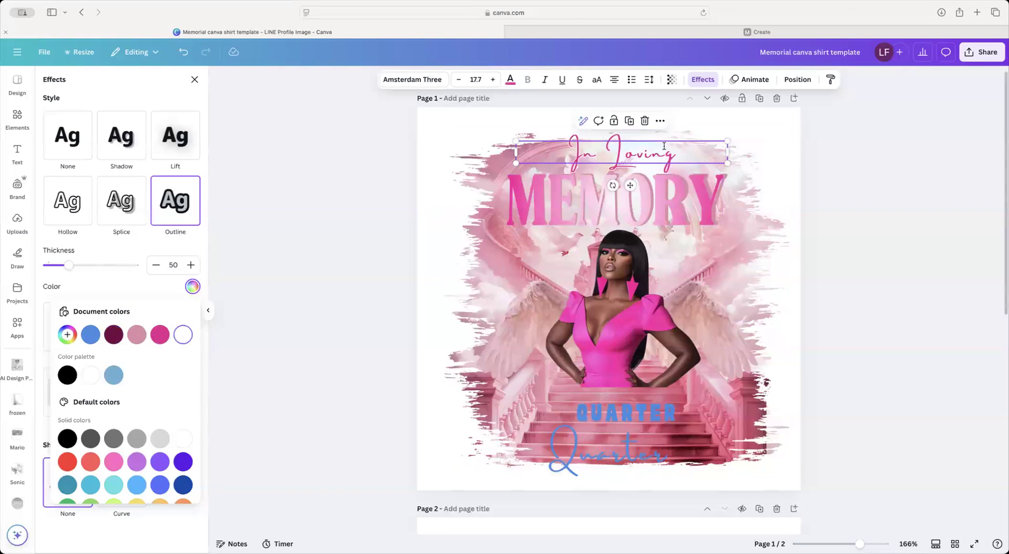
left_click_drag(649, 147, 639, 148)
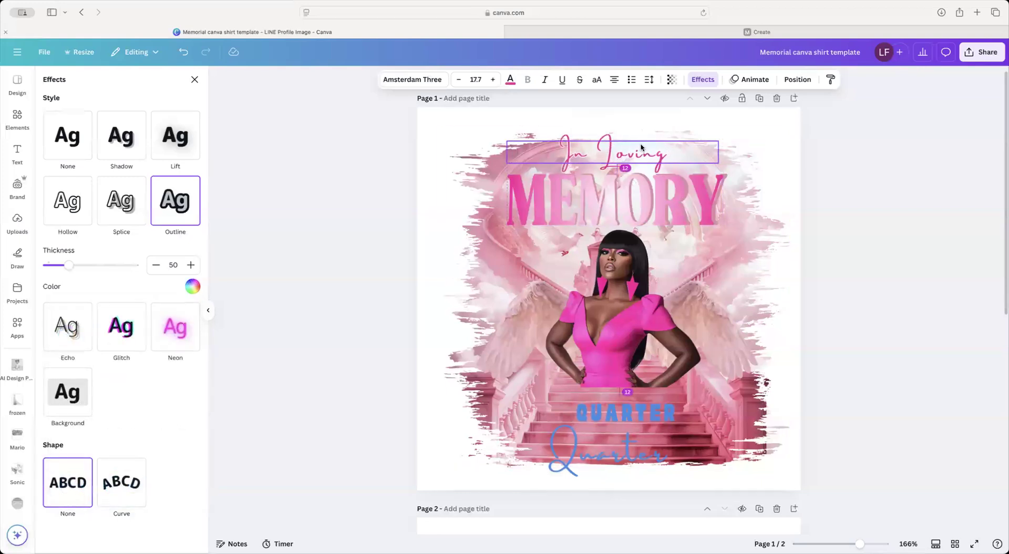
left_click(767, 177)
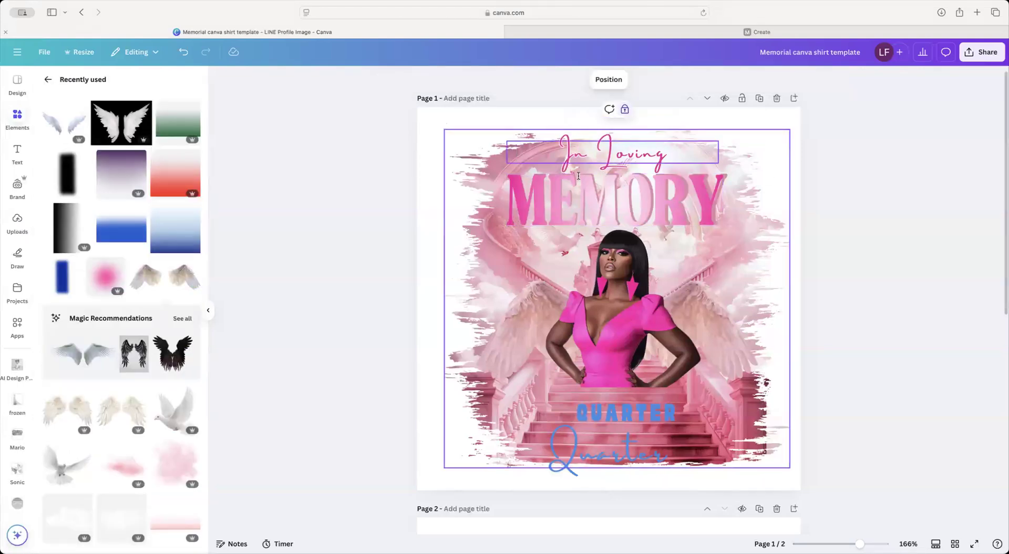
Step: Replace the word 'Quarter' in the bottom blue script with the honoree's full name
scroll(614, 455, "down", 1)
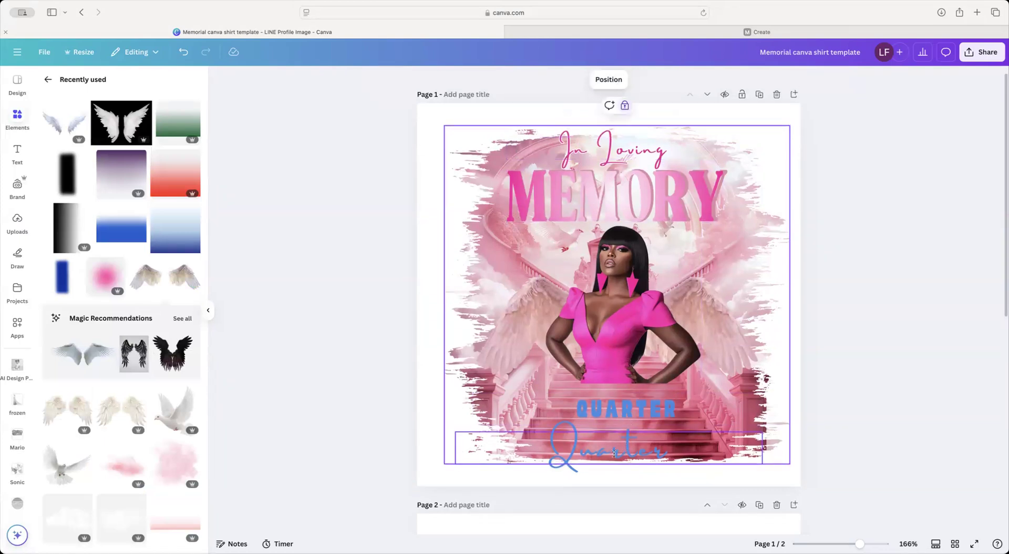
left_click(615, 453)
double_click(613, 451)
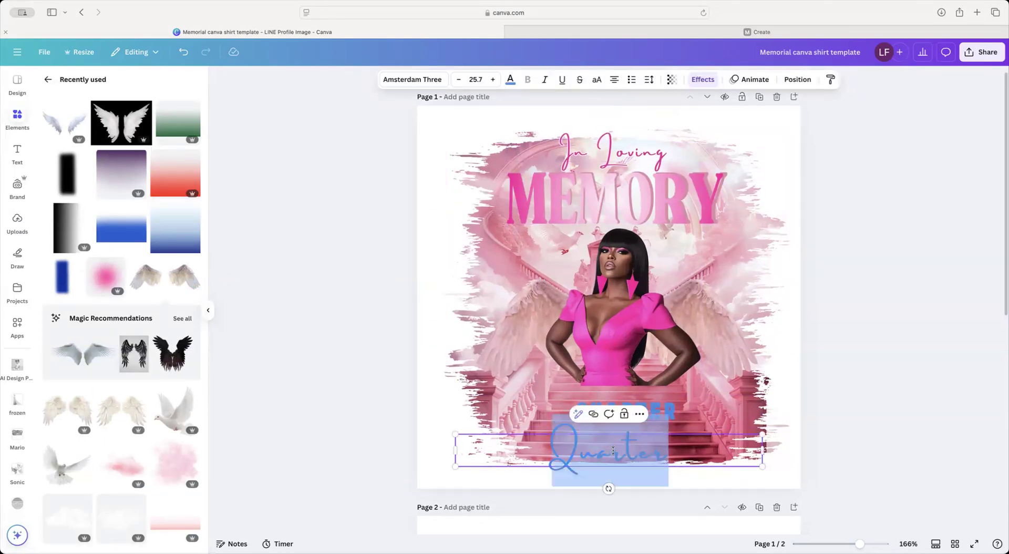
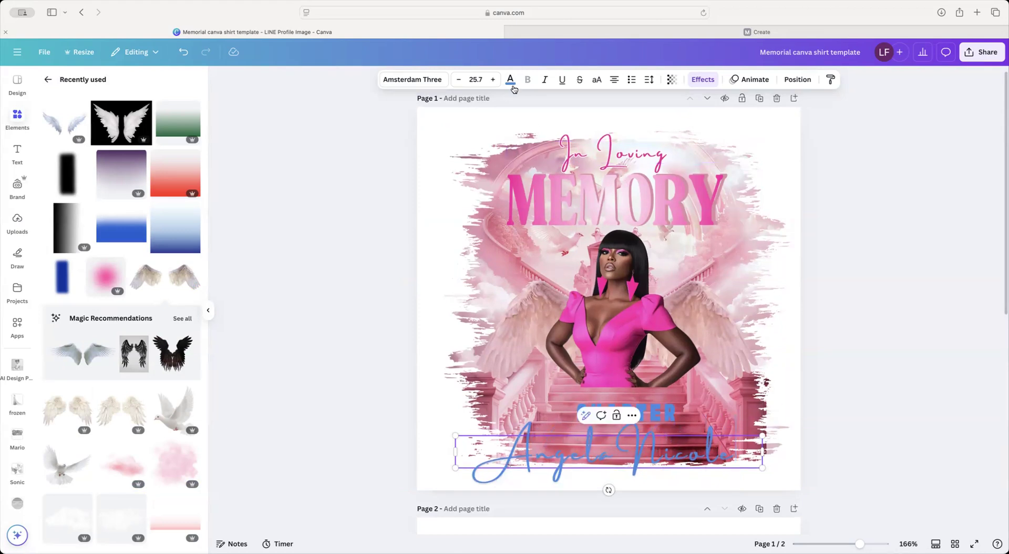
key("Escape")
left_click(510, 79)
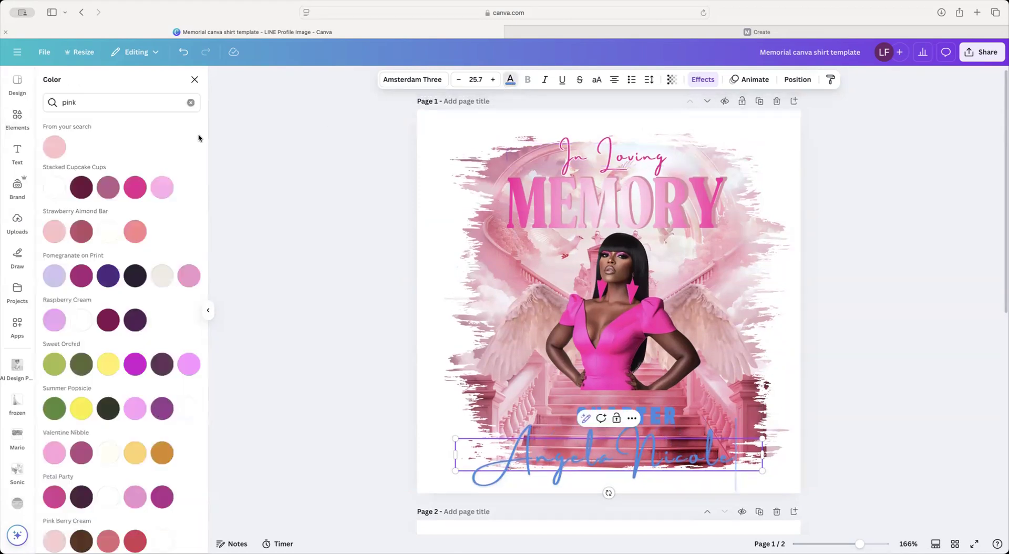
Step: Make the name script pink with a white outline and move it above QUARTER
left_click(134, 191)
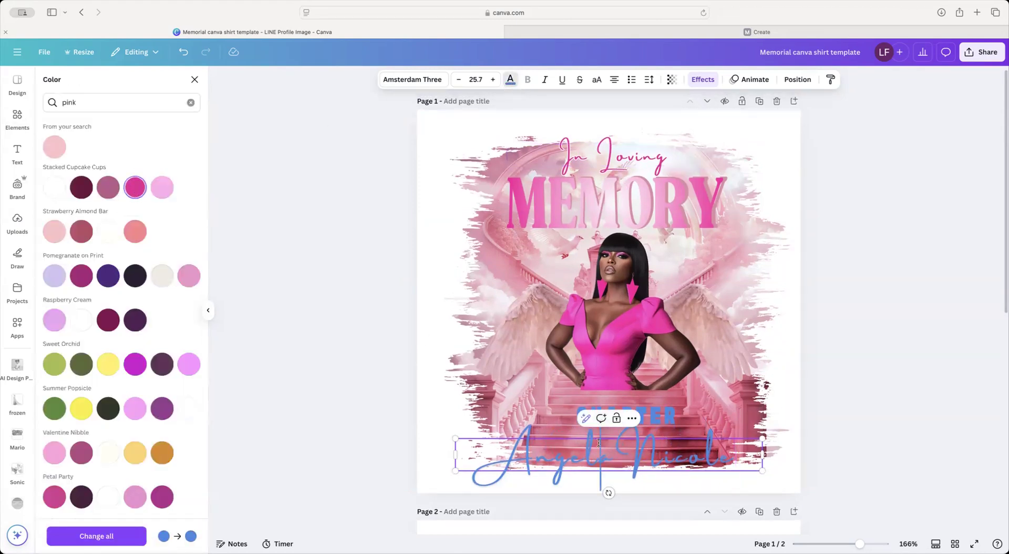
left_click(135, 190)
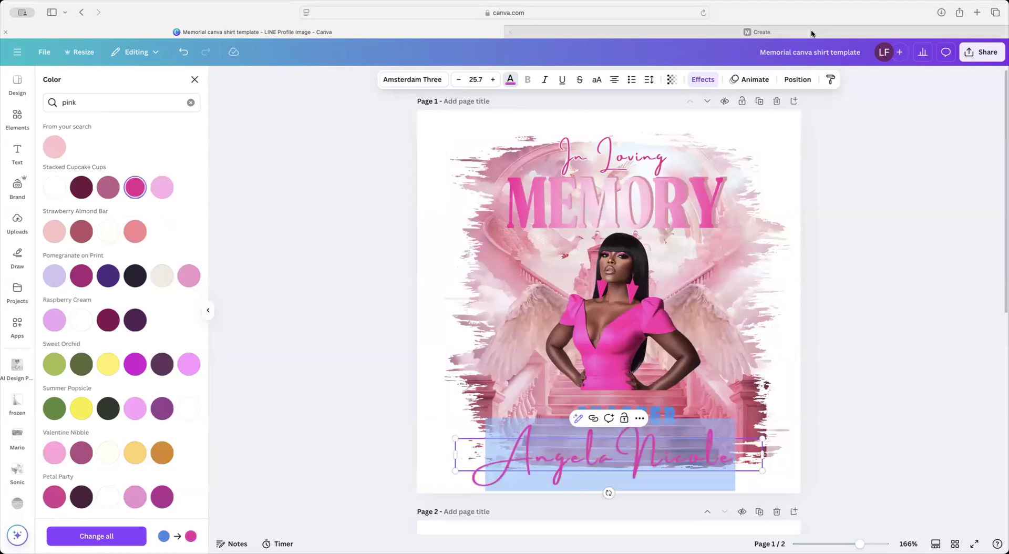
left_click(702, 80)
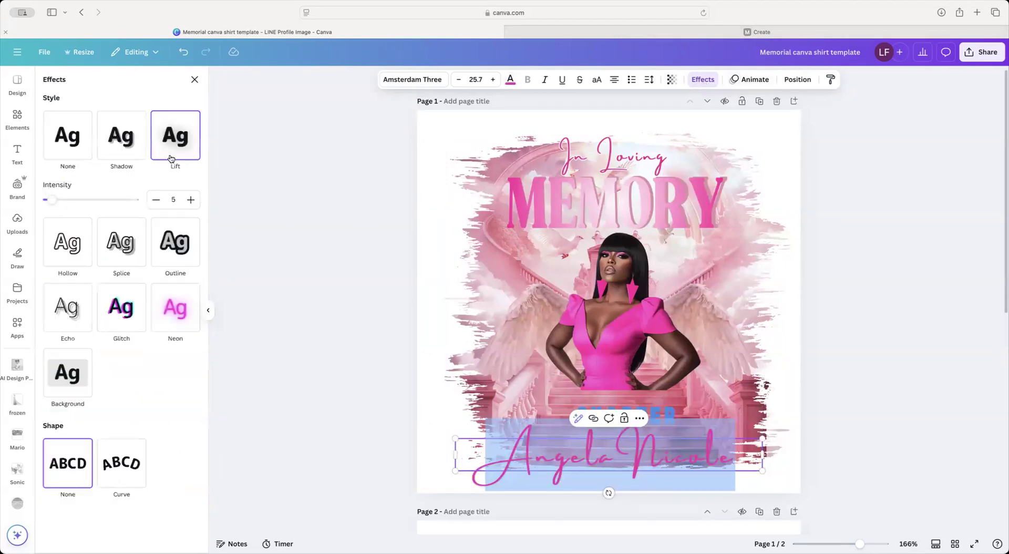
left_click(175, 242)
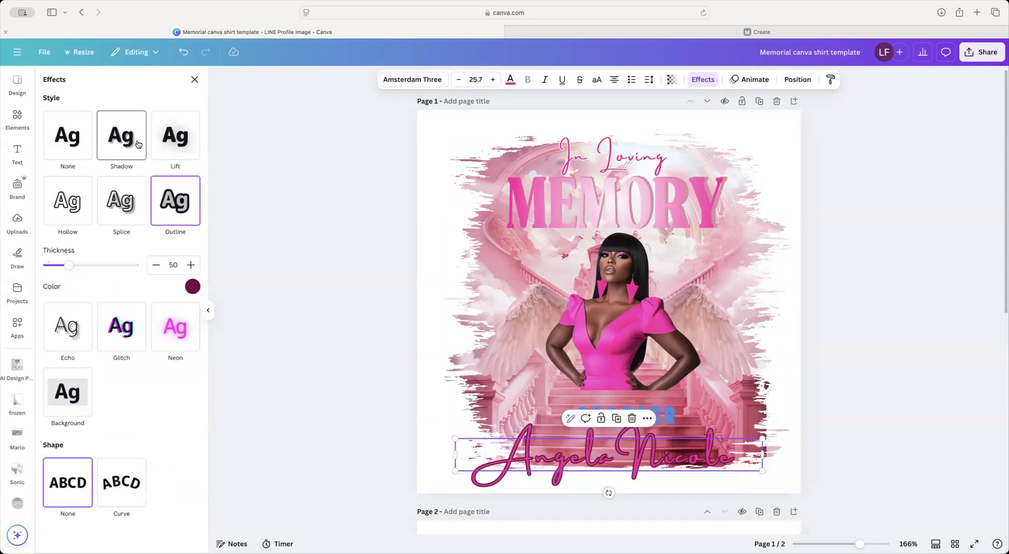
left_click(192, 287)
left_click(184, 336)
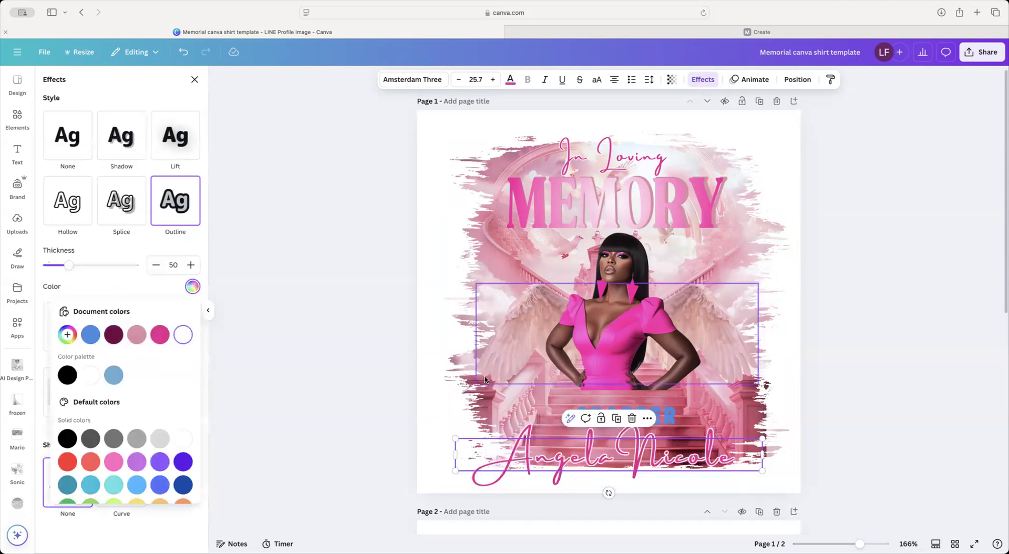
left_click(623, 465)
left_click_drag(615, 436, 616, 370)
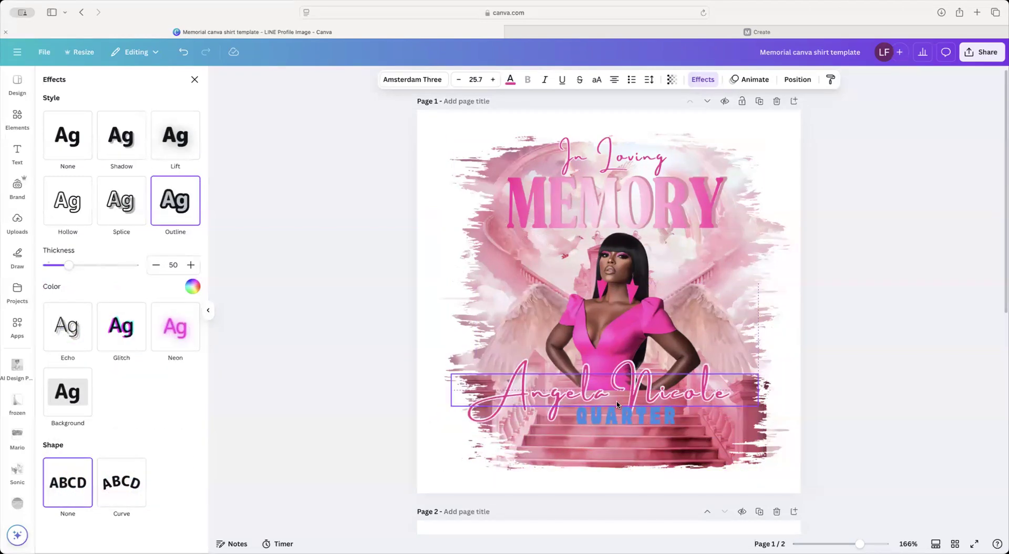
left_click(638, 419)
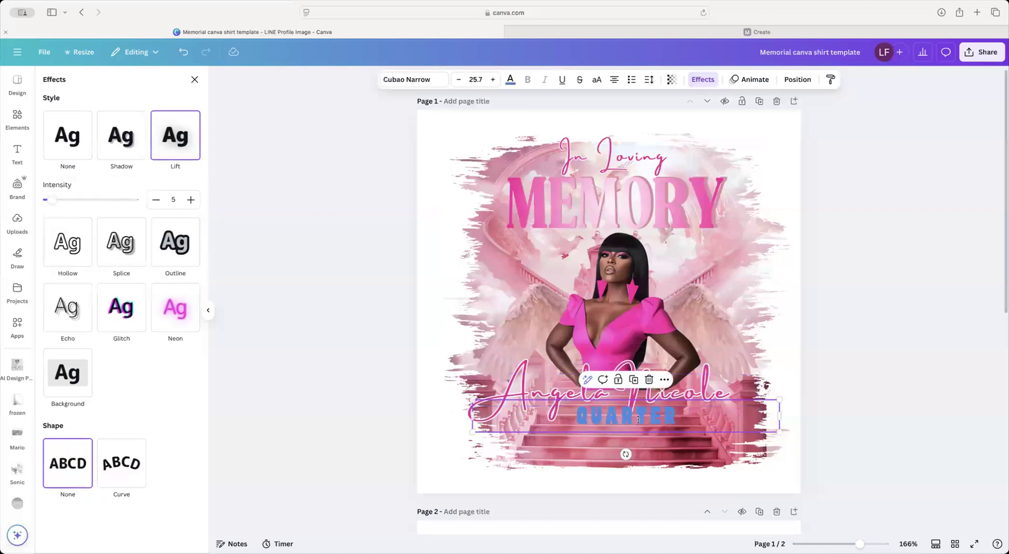
Step: Search elements for 'clouds' and add a fluffy white cloud graphic from Graphics
left_click(18, 115)
left_click(115, 90)
type("clouds")
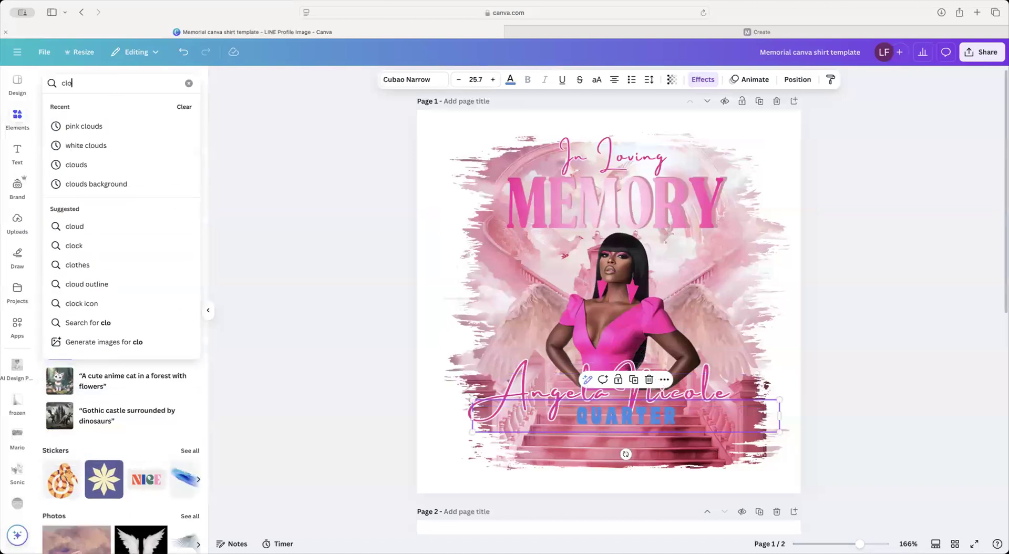
key("Return")
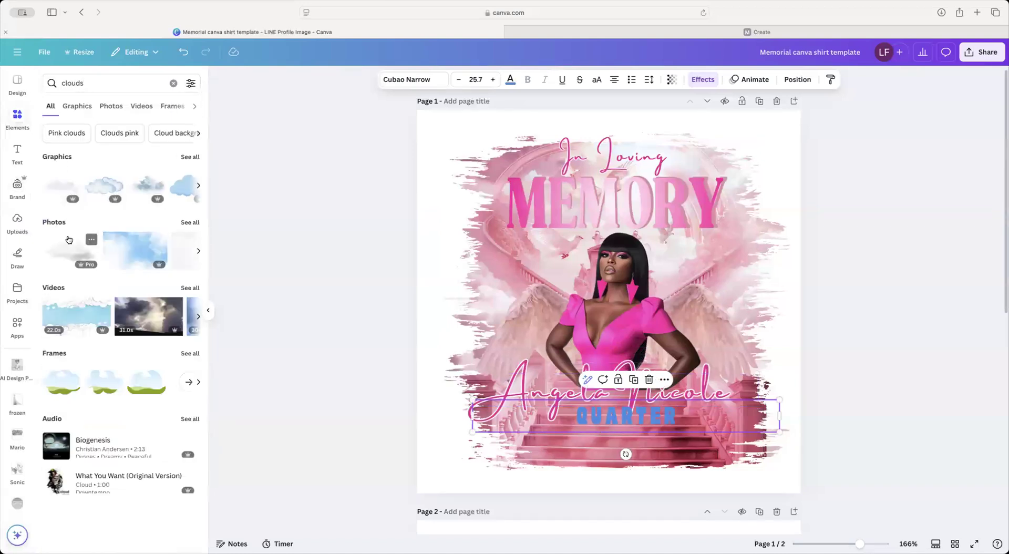
left_click(190, 158)
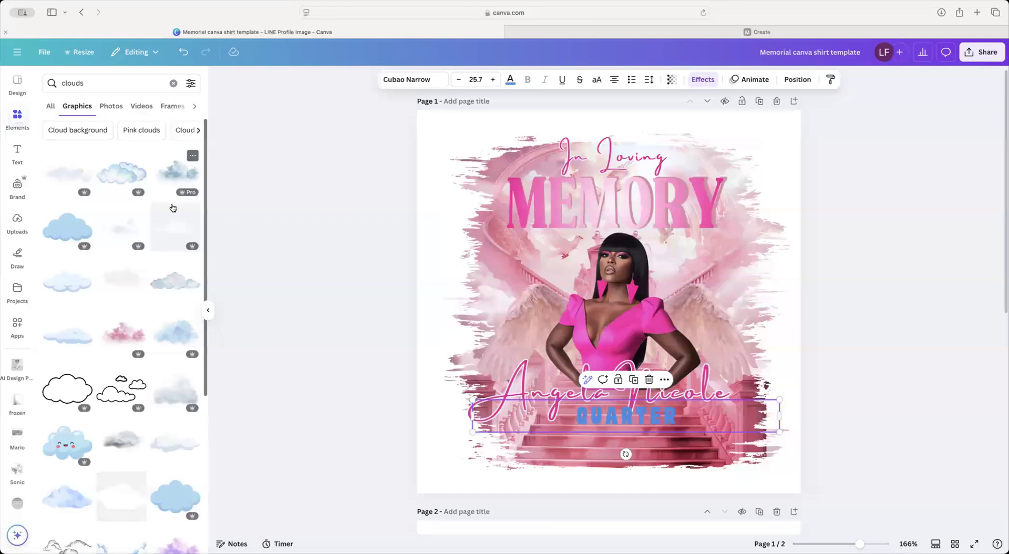
left_click(122, 271)
Step: Move the QUARTER text and the name script up near 'In Loving'
left_click(558, 408)
left_click_drag(558, 409, 604, 138)
left_click(599, 392)
left_click_drag(599, 392, 605, 163)
Step: Shrink the first cloud and a second added cloud, placing both over the lower stairs
left_click(602, 287)
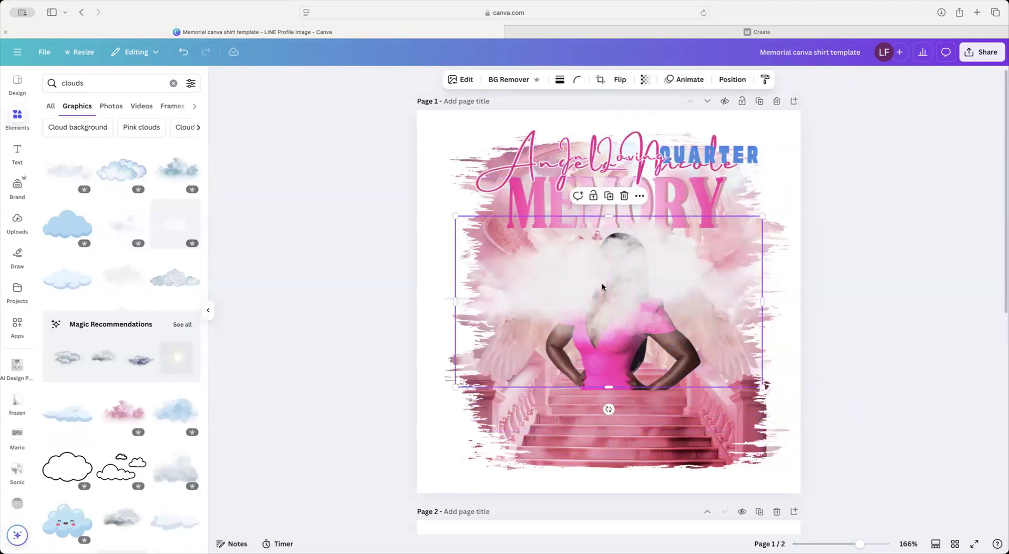
left_click_drag(455, 216, 579, 270)
left_click_drag(657, 326, 599, 397)
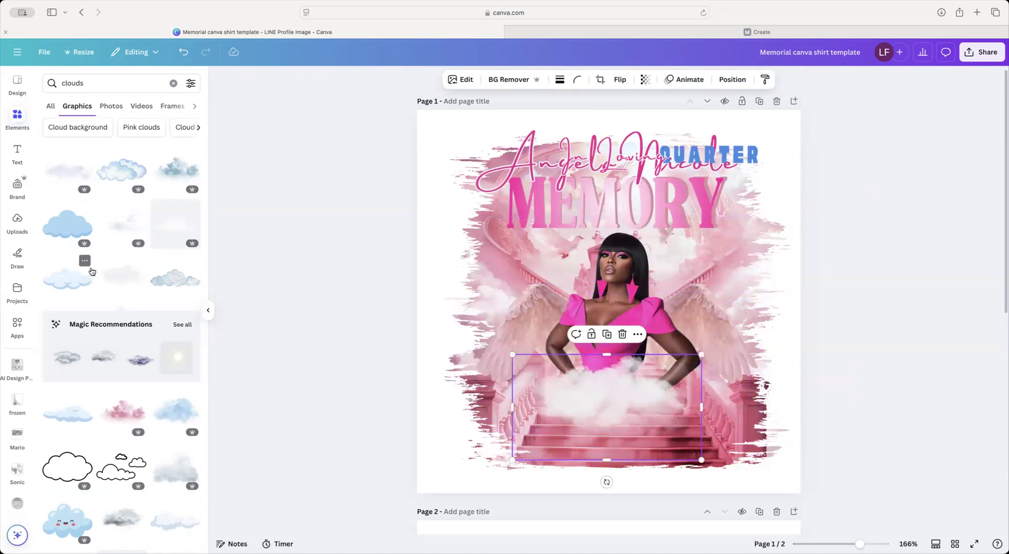
left_click(68, 173)
left_click_drag(455, 216, 594, 292)
left_click_drag(685, 341, 683, 431)
Step: Set the cloud's transparency to 83 and move it to the lower left
left_click(644, 79)
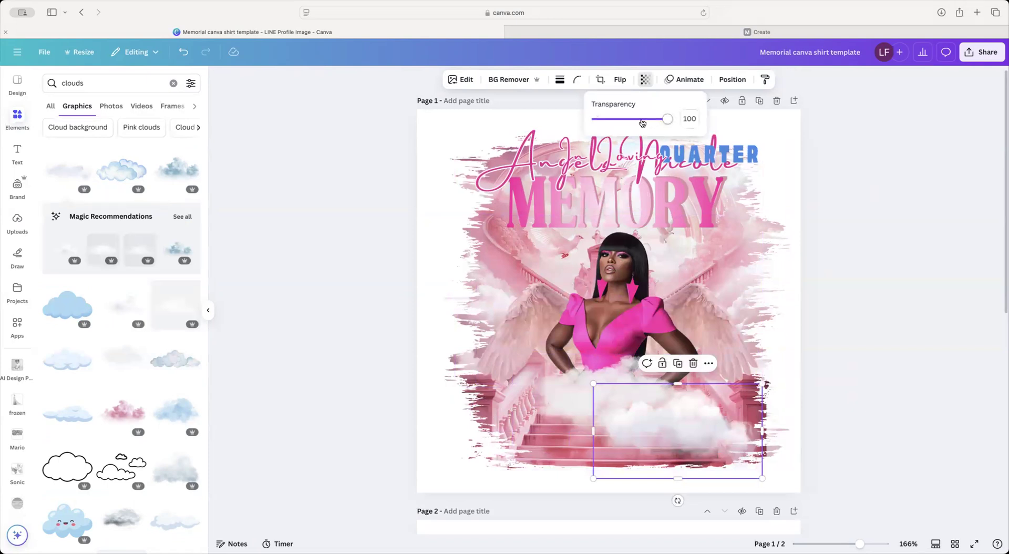
left_click_drag(642, 120, 655, 120)
left_click_drag(682, 435, 576, 433)
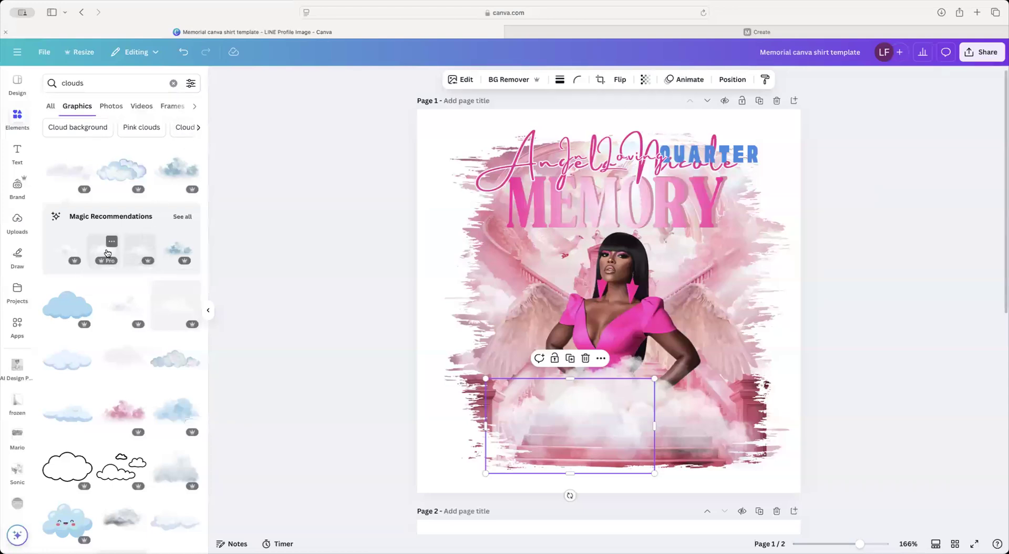
Step: Add another cloud, shrink it over the stairs and duplicate it
left_click(138, 253)
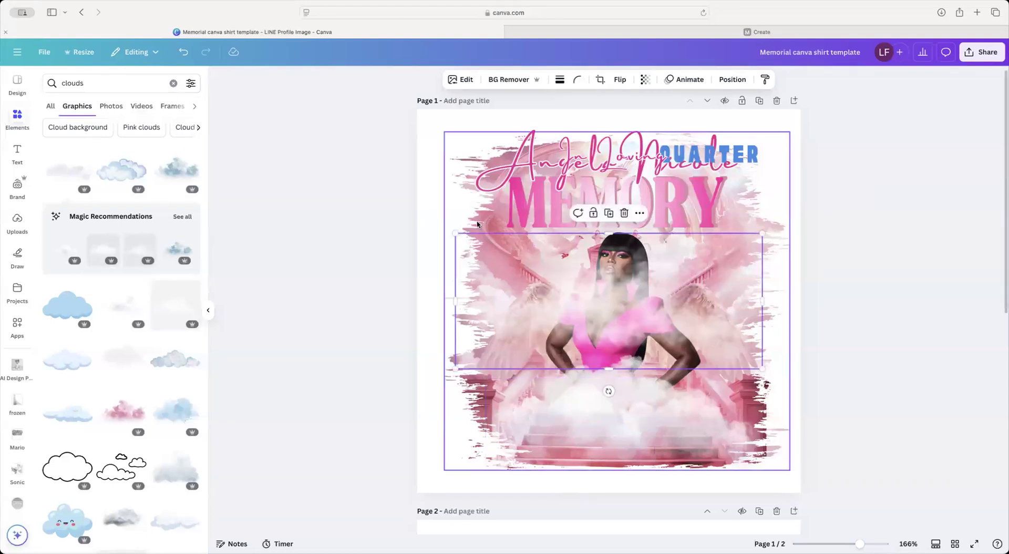
left_click_drag(456, 234, 570, 284)
left_click_drag(698, 337, 582, 424)
left_click(651, 364)
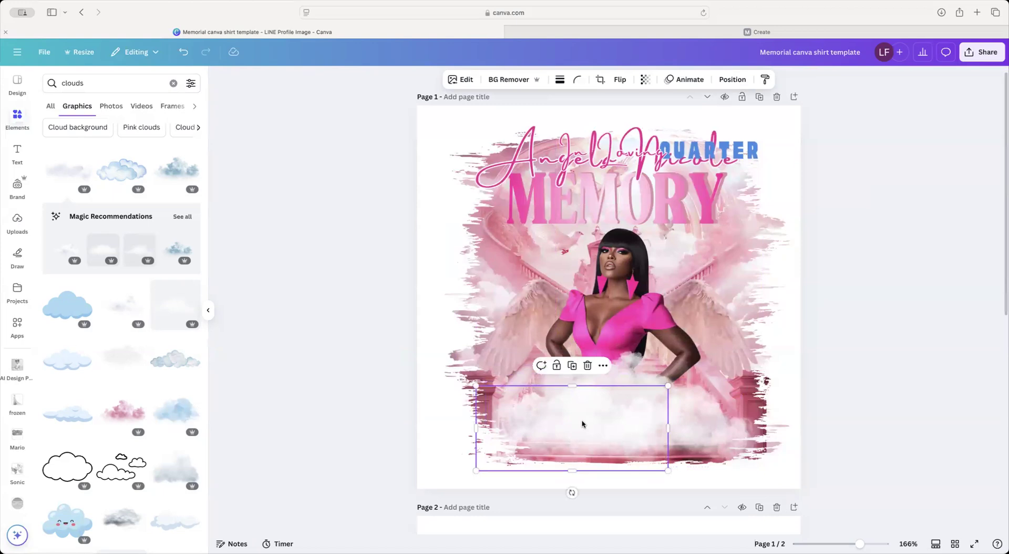
Step: Move the honoree's name script down below the woman, just above the clouds
left_click(530, 167)
left_click_drag(529, 167, 527, 382)
left_click(857, 344)
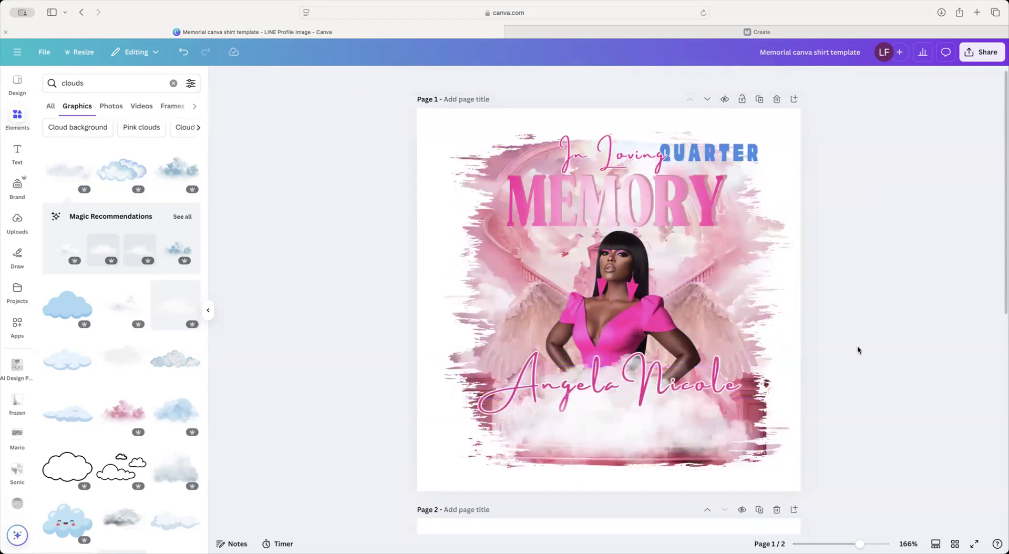
Step: Reset the name script's rotation to 0° and nudge it slightly lower
left_click(645, 393)
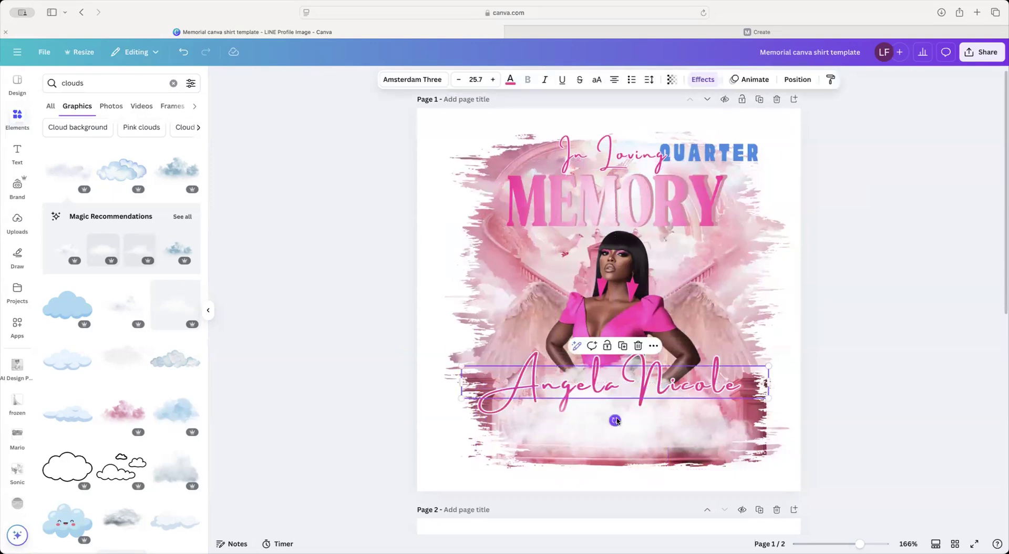
left_click_drag(615, 421, 617, 421)
left_click(815, 416)
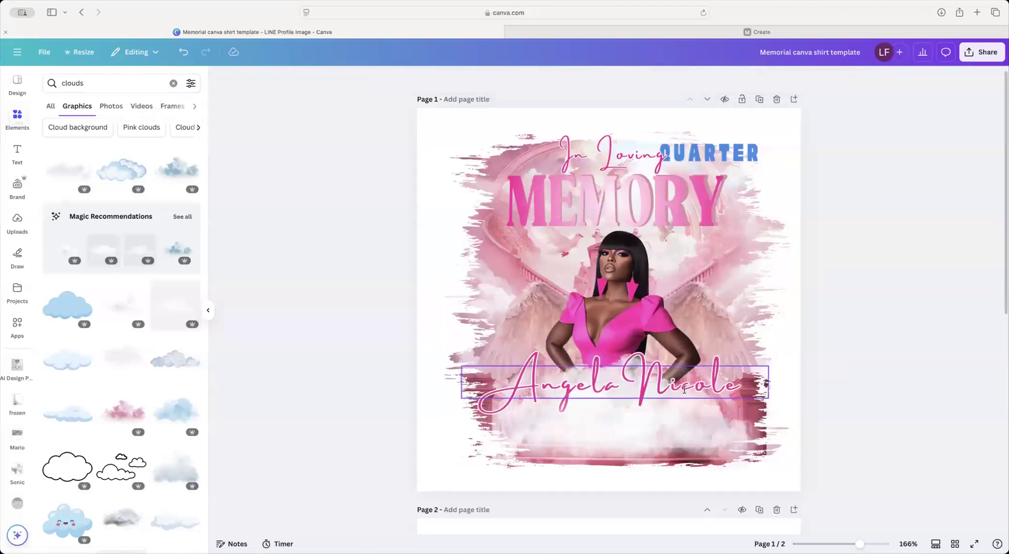
left_click_drag(684, 389, 685, 396)
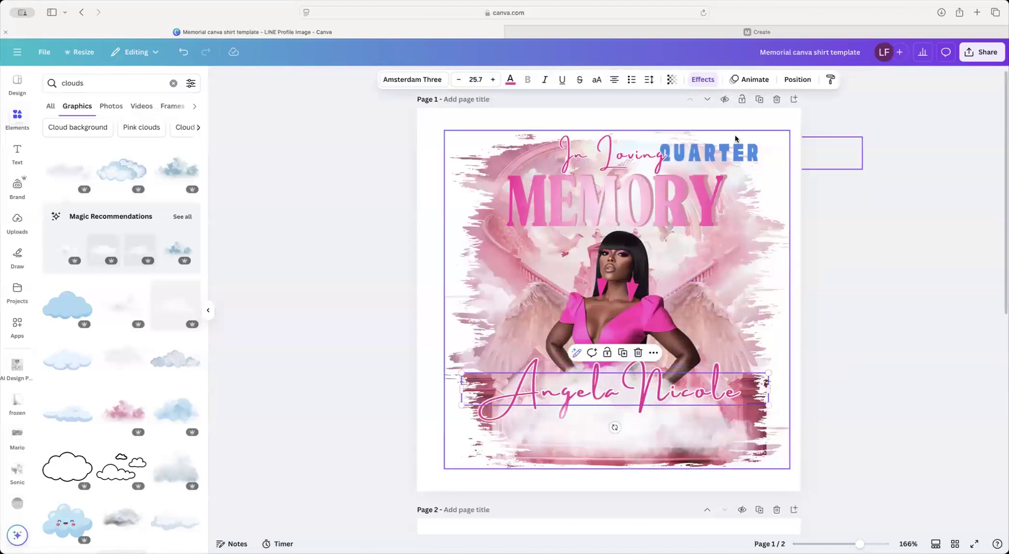
Step: Move the QUARTER text from the top down to the bottom of the design
left_click(735, 142)
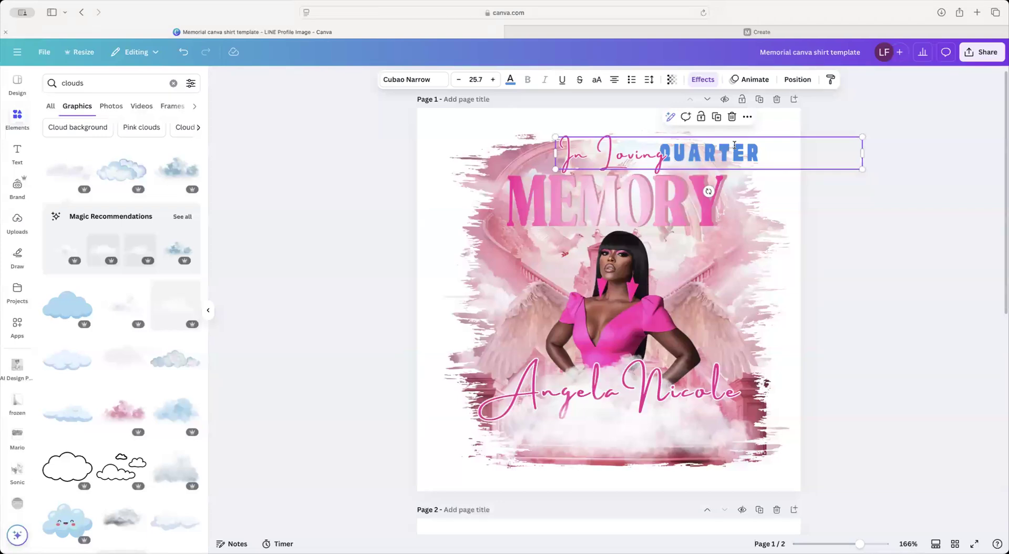
double_click(735, 146)
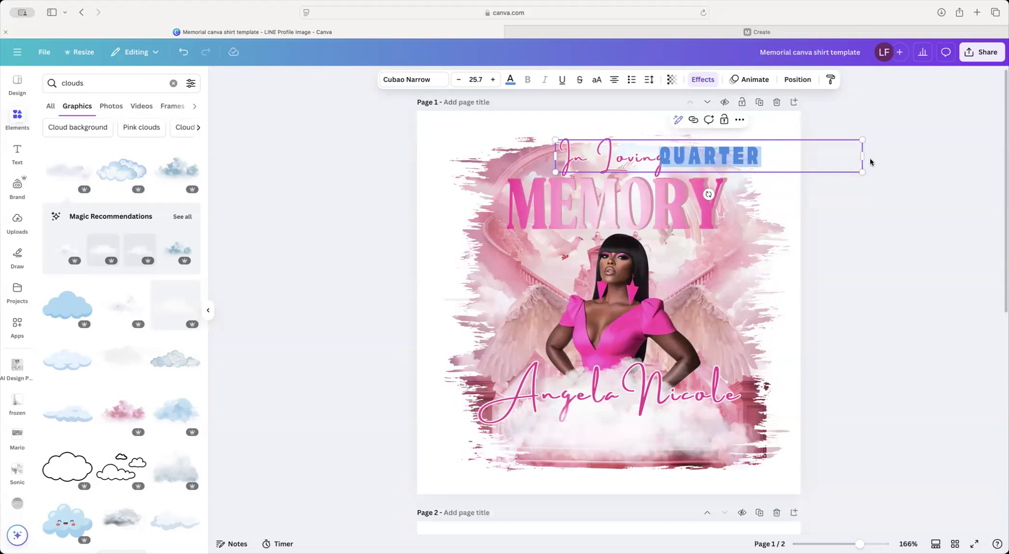
left_click_drag(854, 156, 678, 271)
key("ctrl+z")
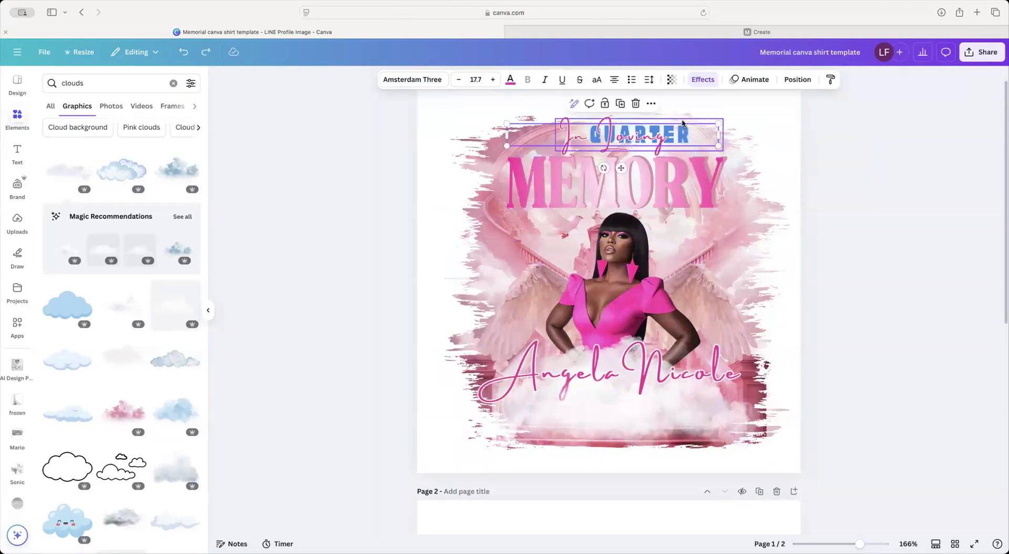
left_click(688, 131)
left_click_drag(688, 131, 625, 433)
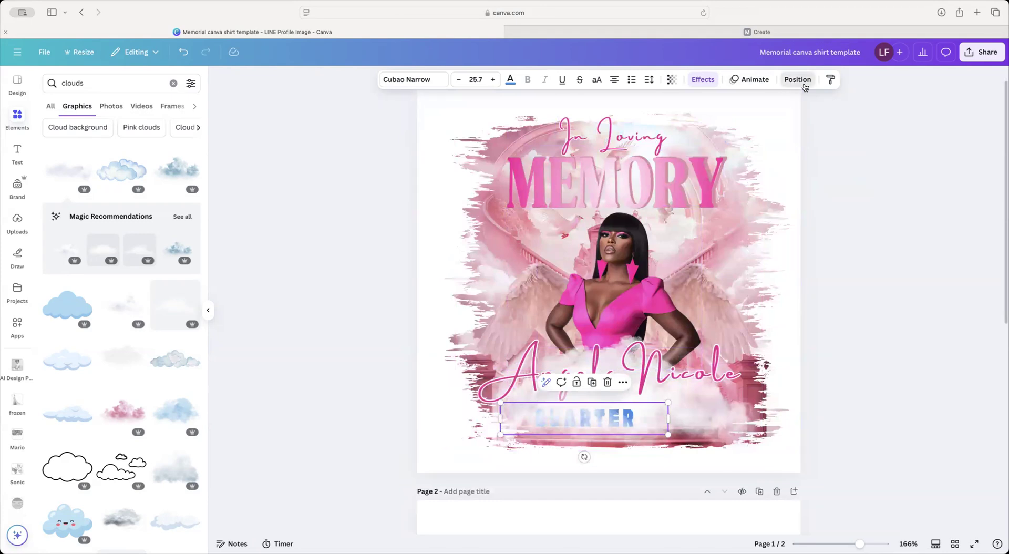
Step: Bring QUARTER in front of the clouds, shrink it, and place it under the name
left_click(798, 79)
left_click_drag(132, 231, 129, 156)
left_click_drag(668, 402, 589, 415)
left_click_drag(555, 457, 701, 438)
Step: Duplicate QUARTER and align the two copies side by side beneath the name
left_click(534, 384)
left_click(536, 412)
left_click_drag(536, 411, 560, 407)
left_click_drag(680, 412, 661, 407)
left_click(757, 423)
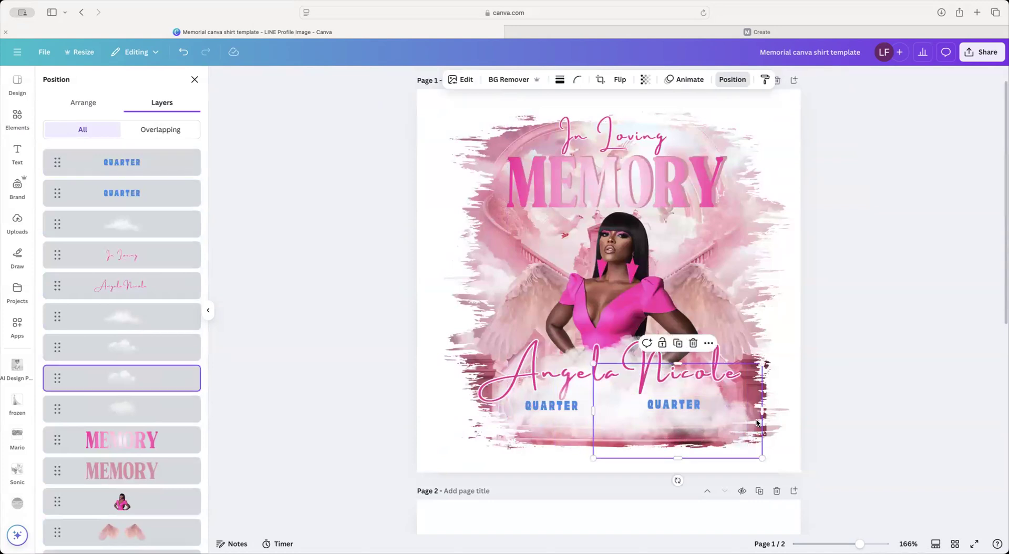
left_click(560, 405)
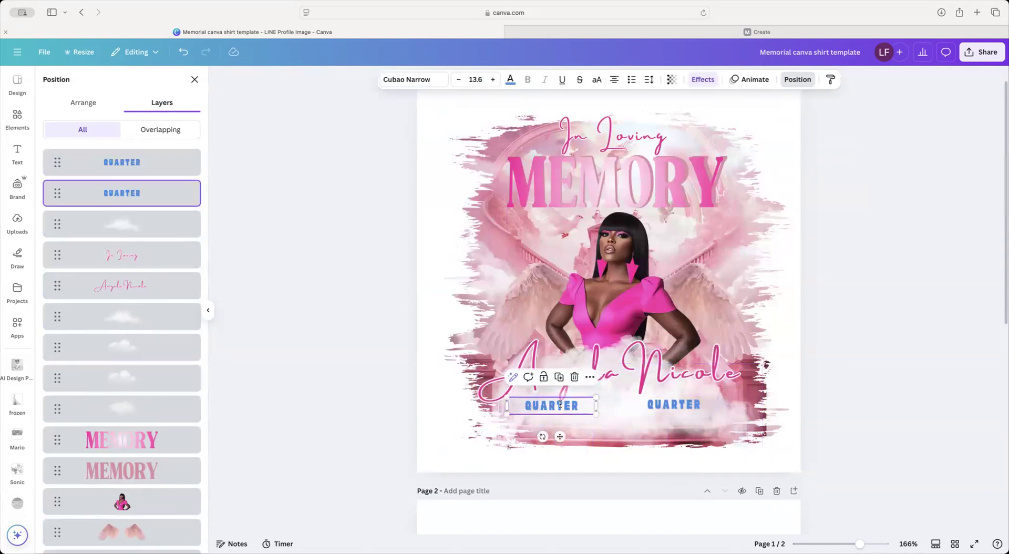
Step: Enlarge both QUARTER labels, colour them pink #e61f93 and apply Neon at intensity 79
left_click(648, 404, "shift")
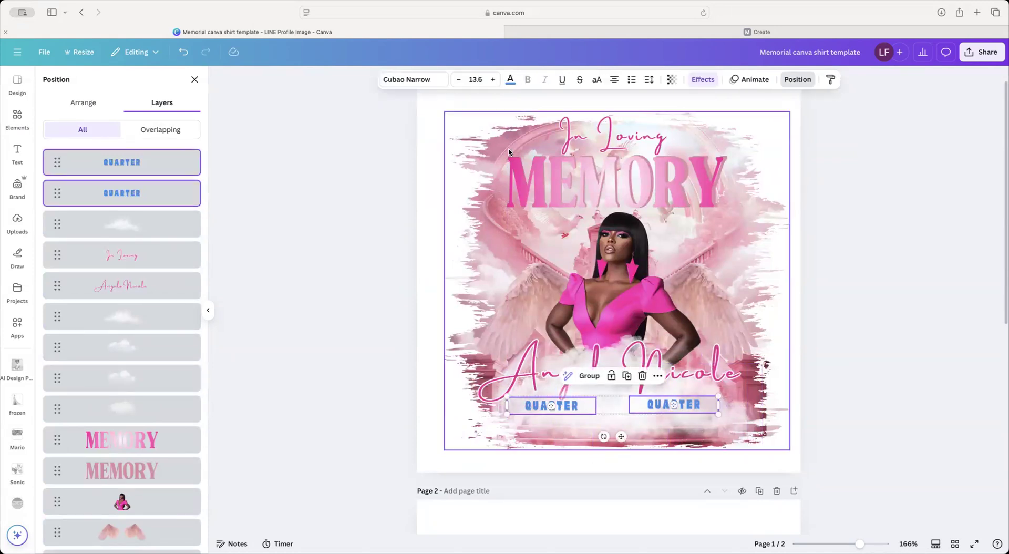
left_click(493, 79)
left_click(509, 79)
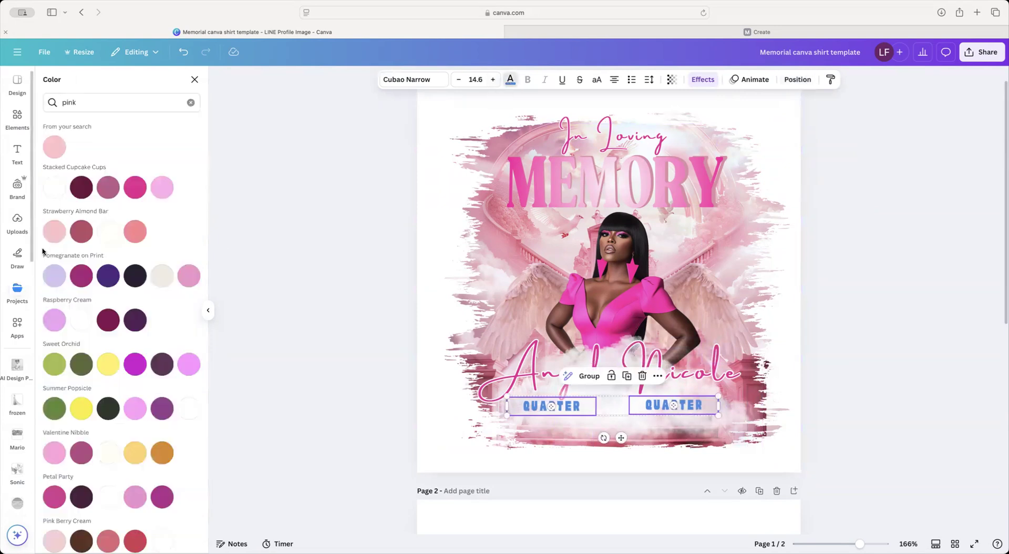
left_click(134, 192)
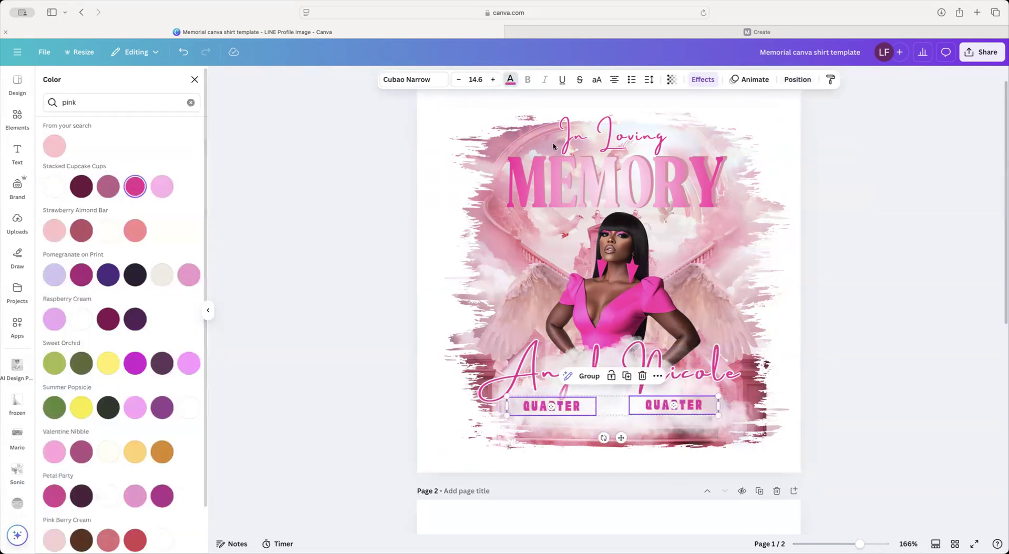
left_click(703, 80)
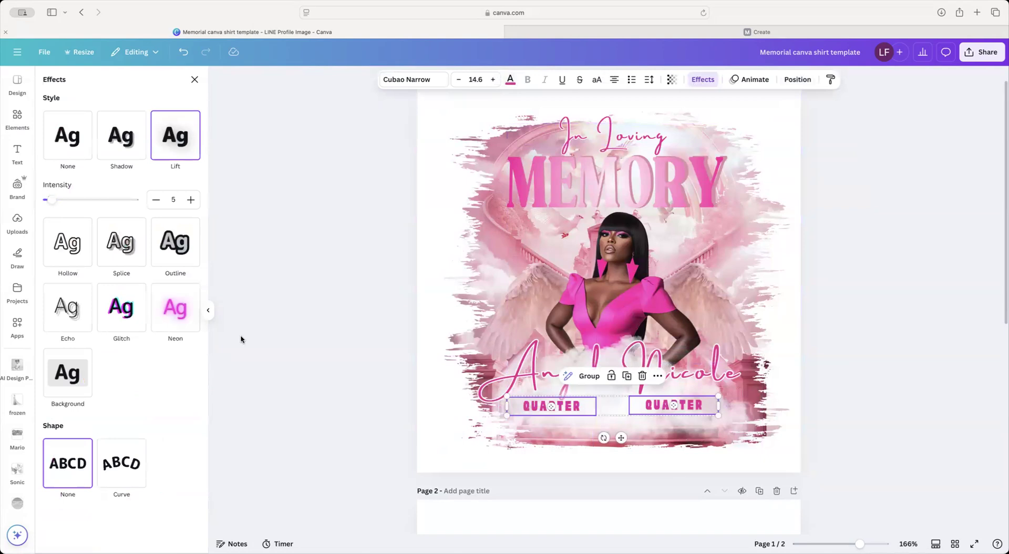
left_click(179, 319)
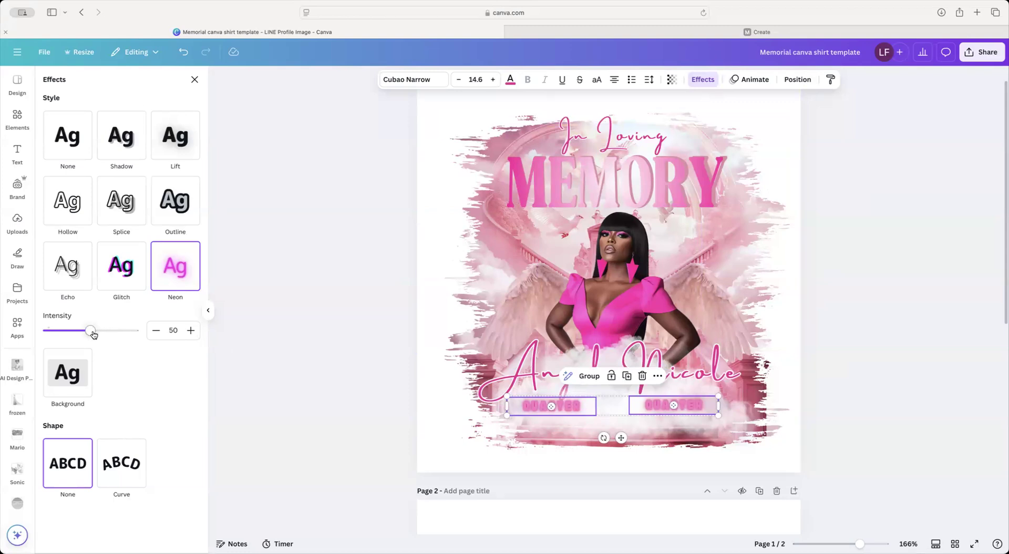
left_click_drag(81, 332, 115, 331)
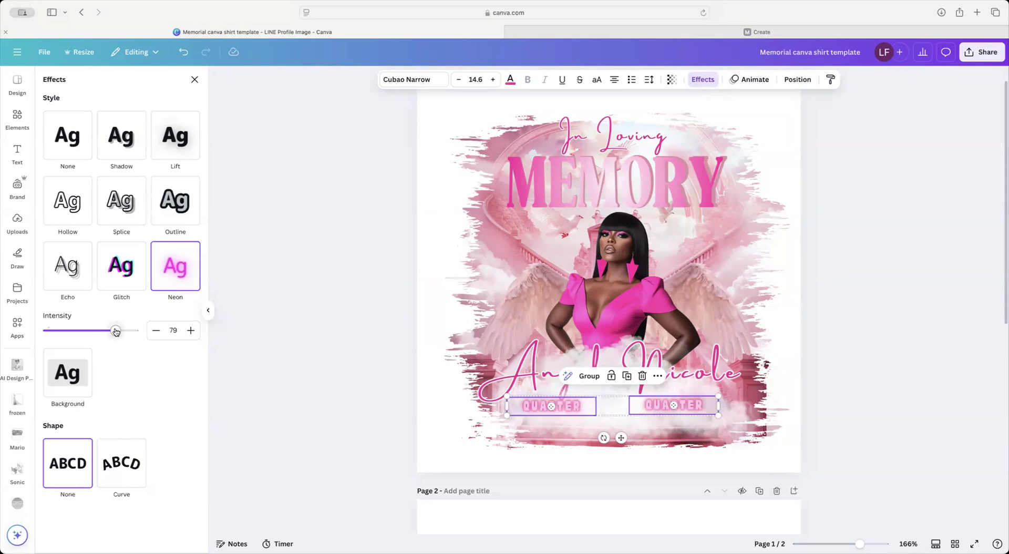
Step: Layer the honoree's name script in front of the clouds
left_click(708, 370)
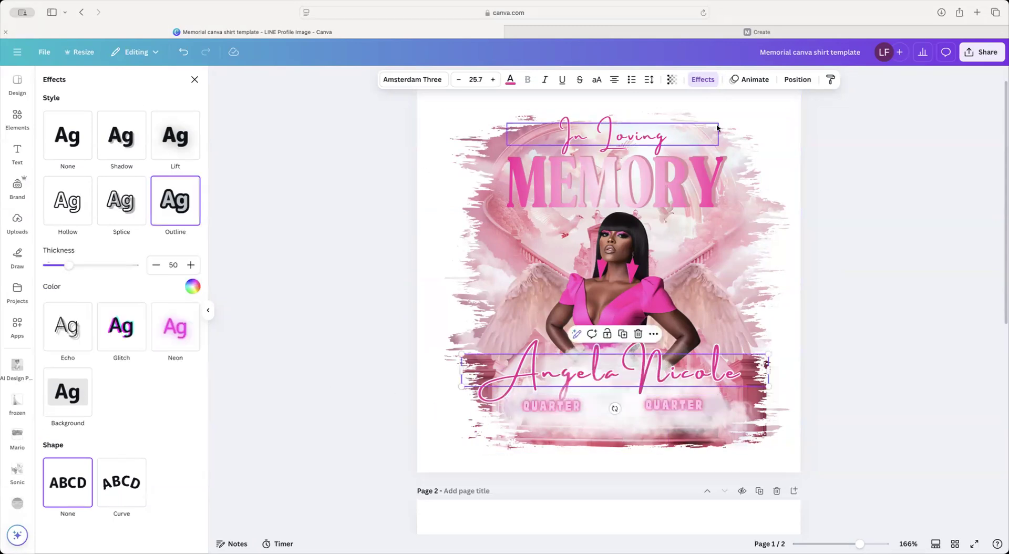
left_click(797, 79)
left_click_drag(122, 291, 114, 221)
left_click(529, 438)
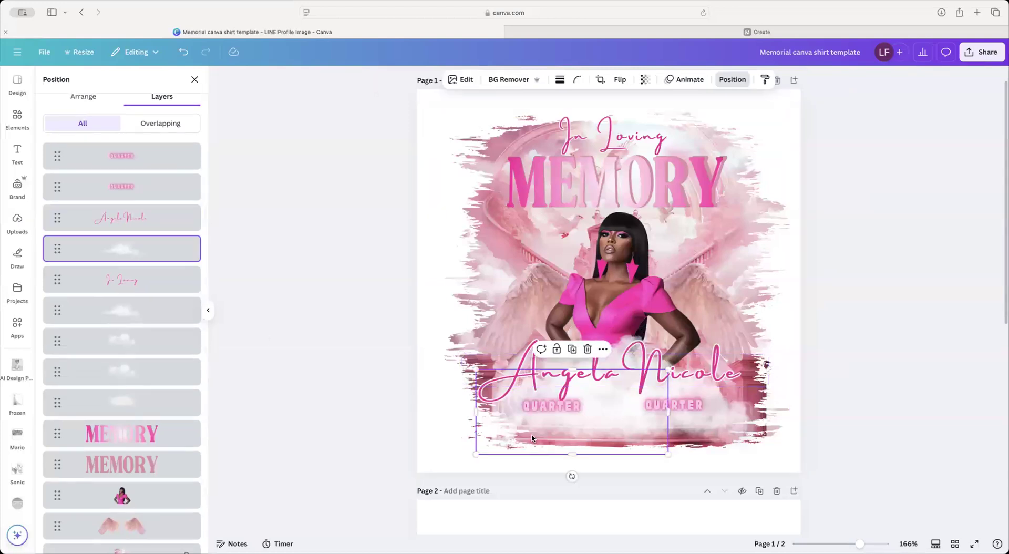
Step: Retype the left and right QUARTER neon labels as SUNSET and SUNRISE
left_click(573, 404)
left_click(573, 404)
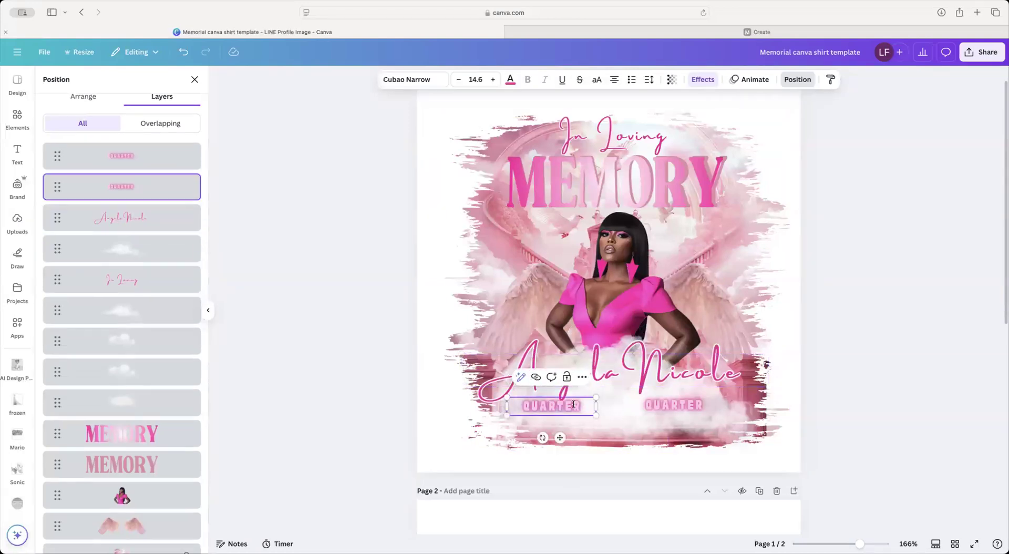
type("SUNSETR")
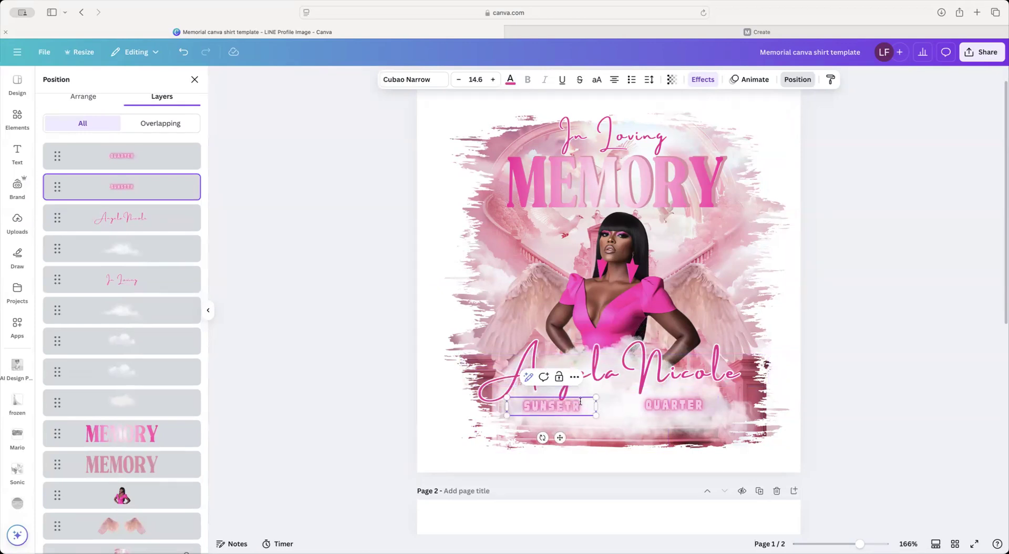
key("BackSpace")
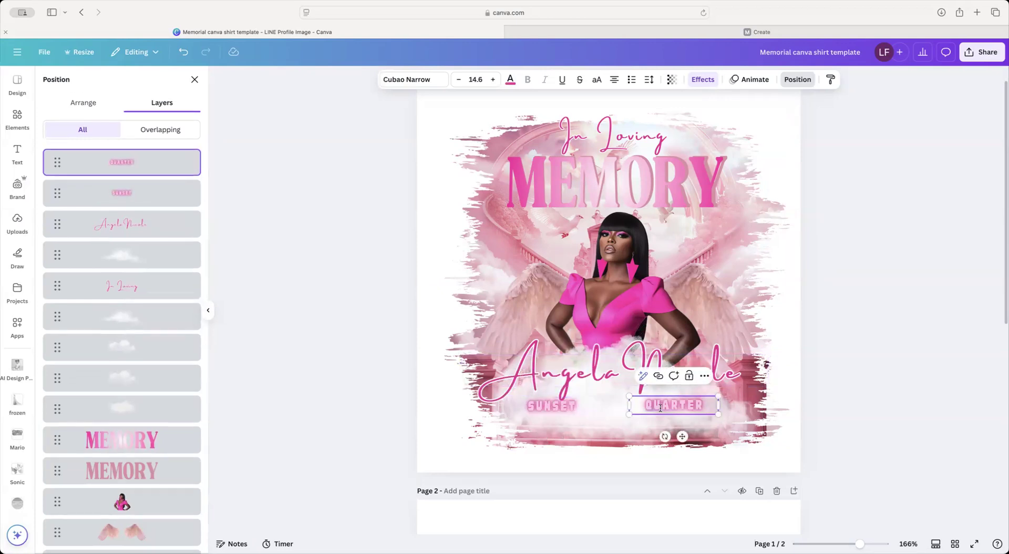
type("SUNRISE")
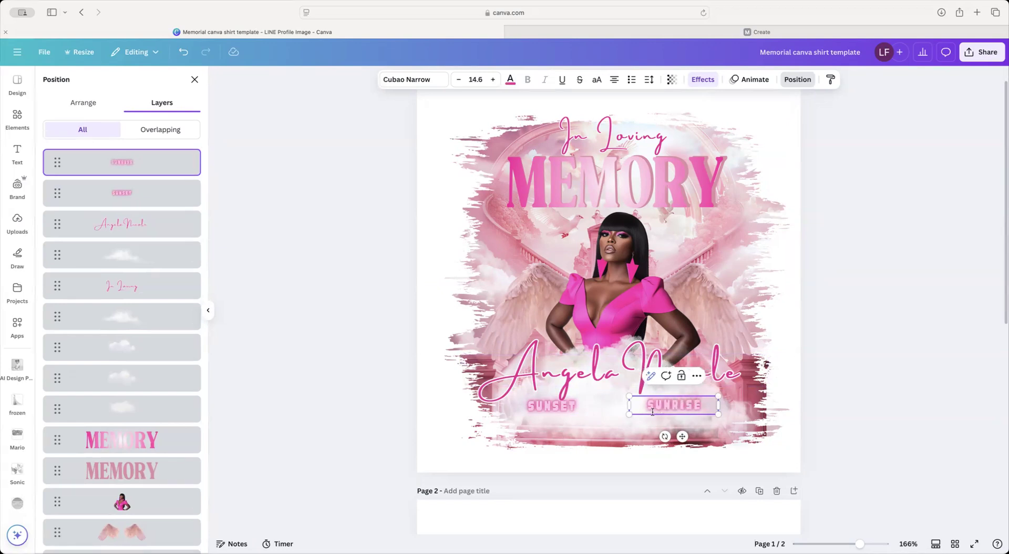
Step: Duplicate SUNSET and SUNRISE and stack each copy directly beneath its original
left_click(580, 413)
left_click(561, 380)
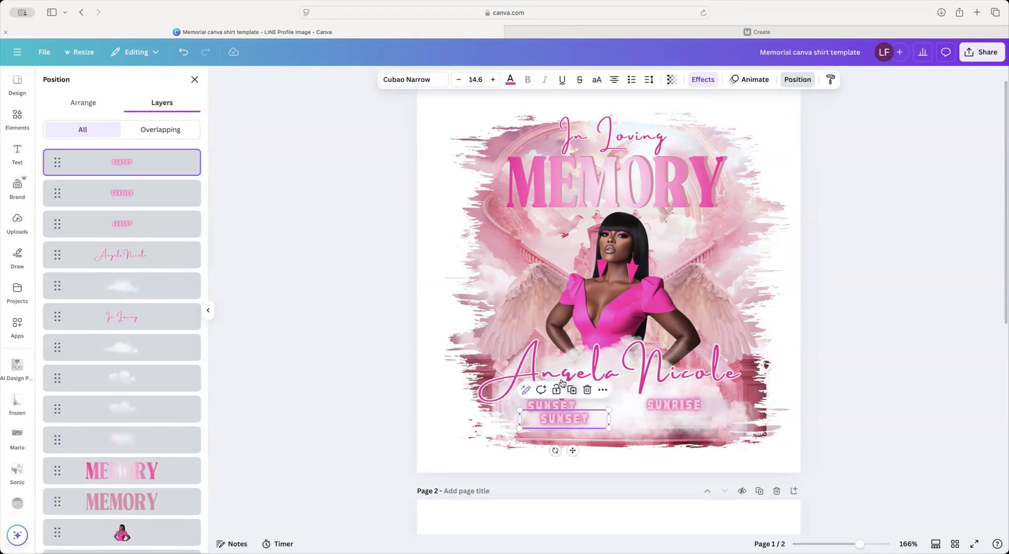
mouse_move(555, 424)
left_mouse_down()
mouse_move(540, 425)
mouse_move(550, 416)
left_mouse_up()
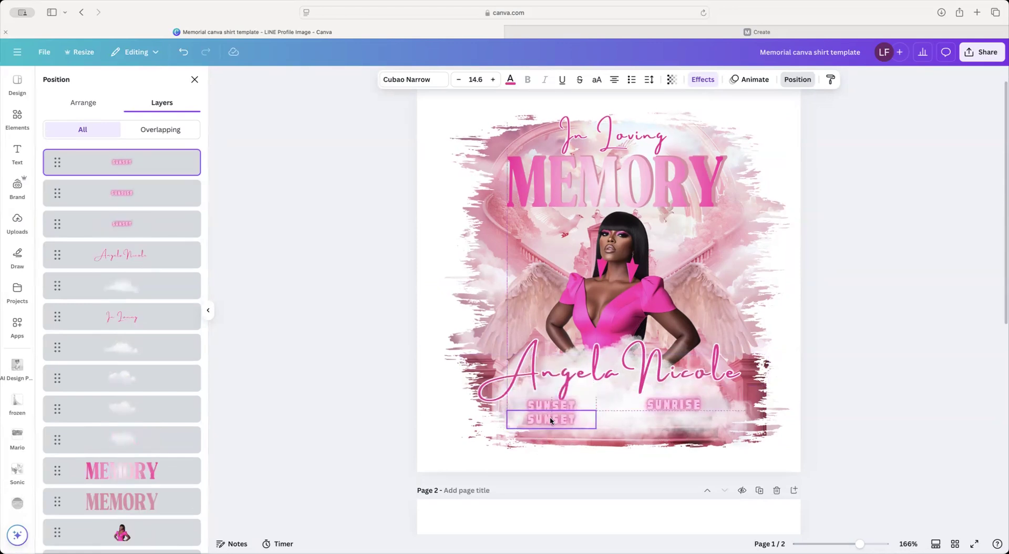
left_click(681, 405)
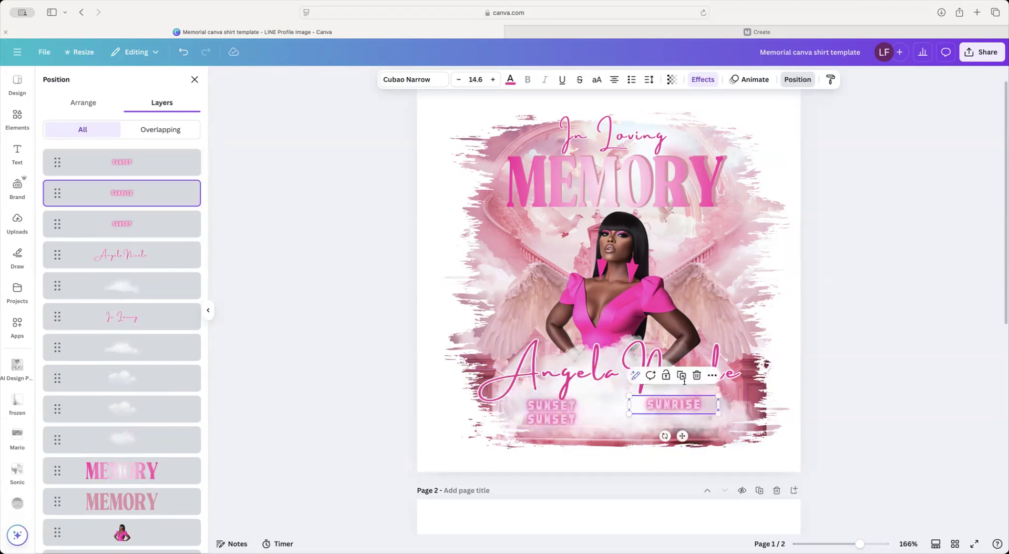
left_click(684, 380)
left_click_drag(685, 420, 672, 426)
left_click(555, 419)
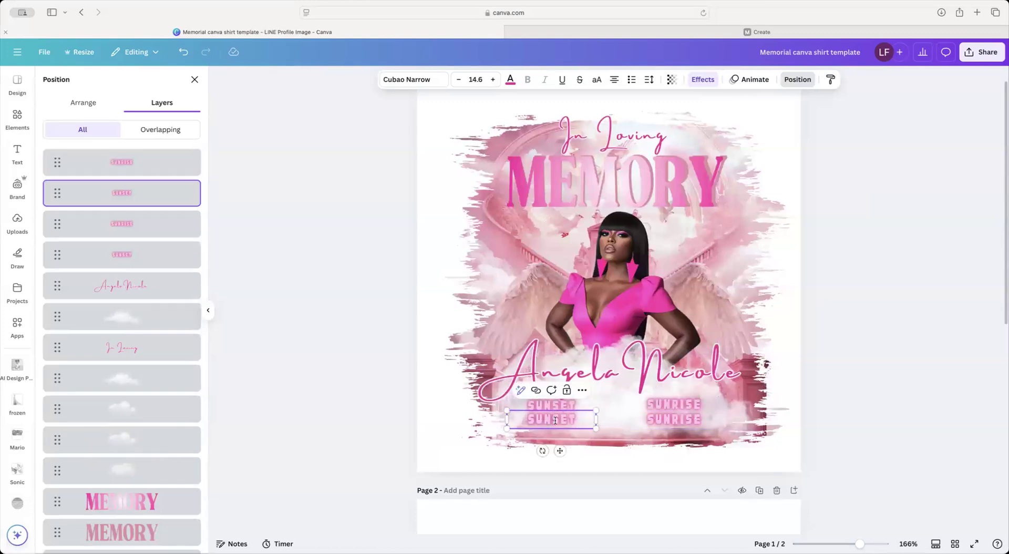
scroll(555, 420, "down", 1)
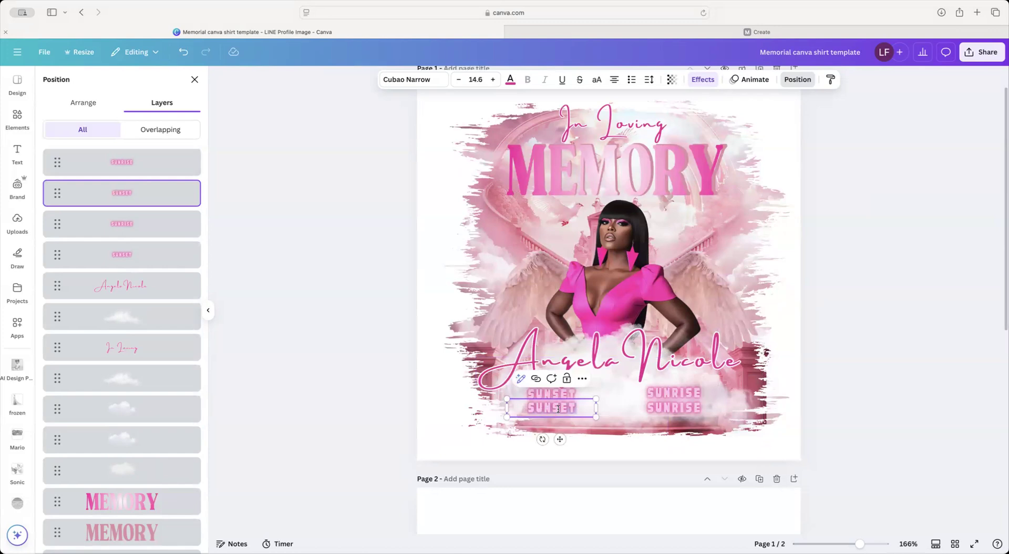
Step: Enter the date 05/29/83 in the lower line beneath SUNSET
type("05/22")
key("BackSpace")
key("BackSpace")
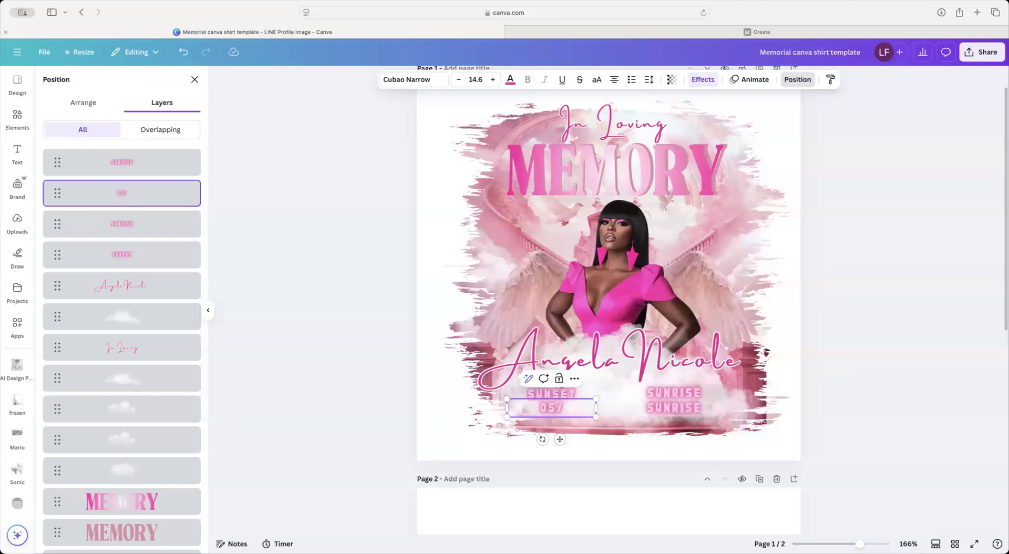
type("29/")
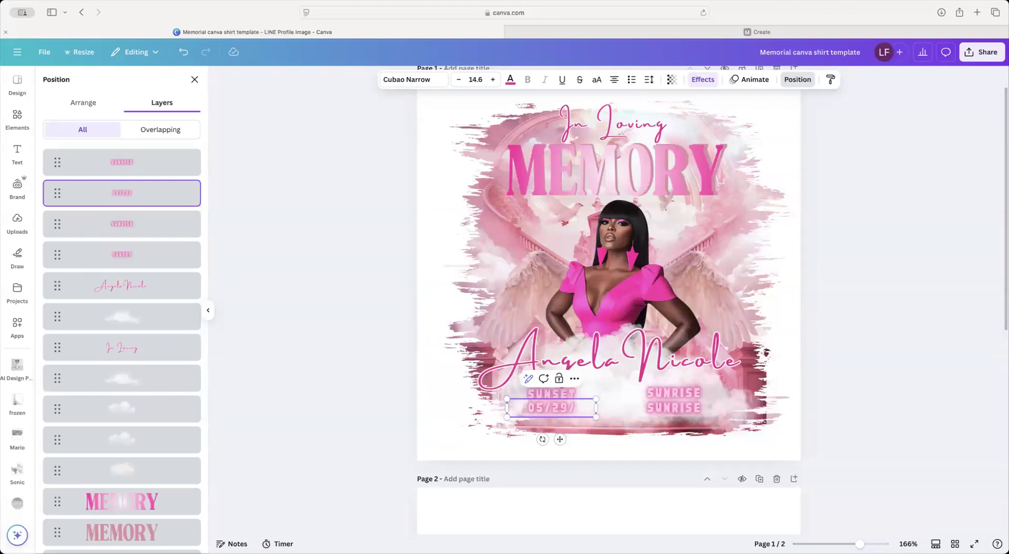
type("8")
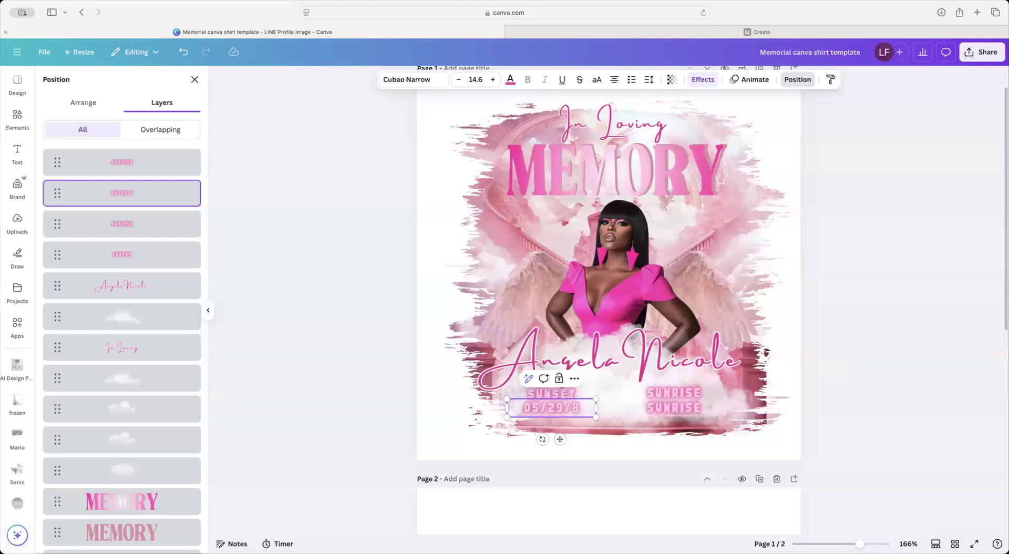
type("3")
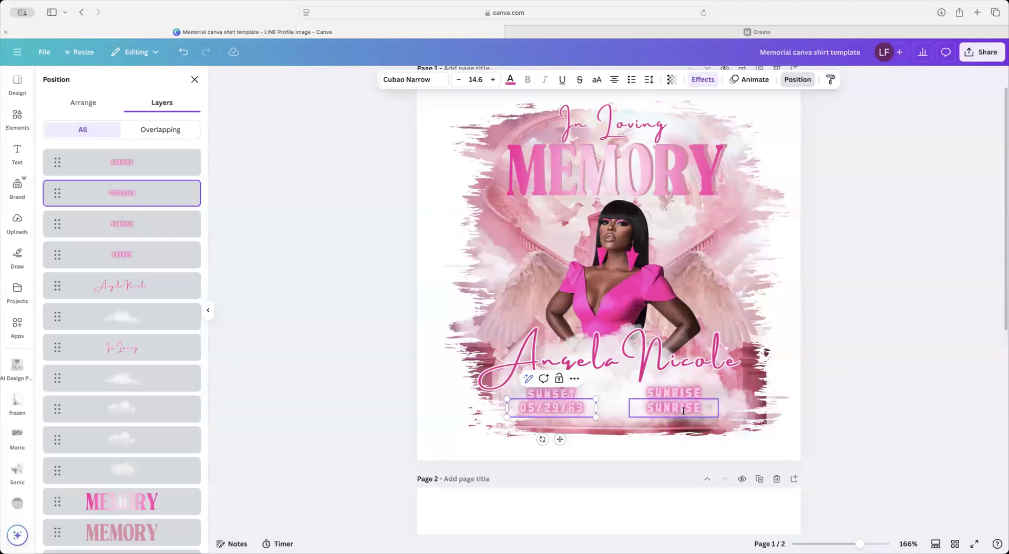
Step: Replace the lower SUNRISE copy with the date 02/08/25
left_click(682, 411)
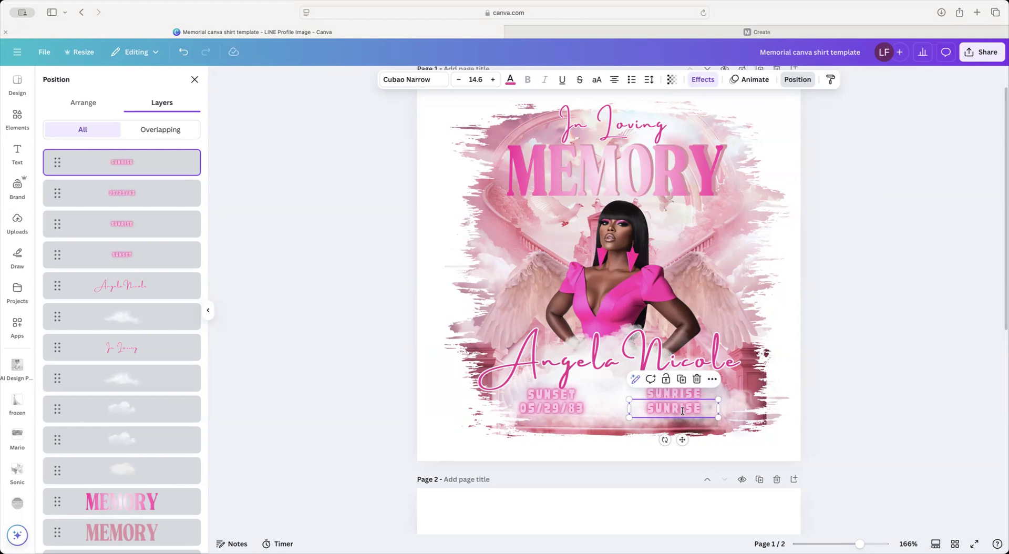
scroll(683, 411, "down", 1)
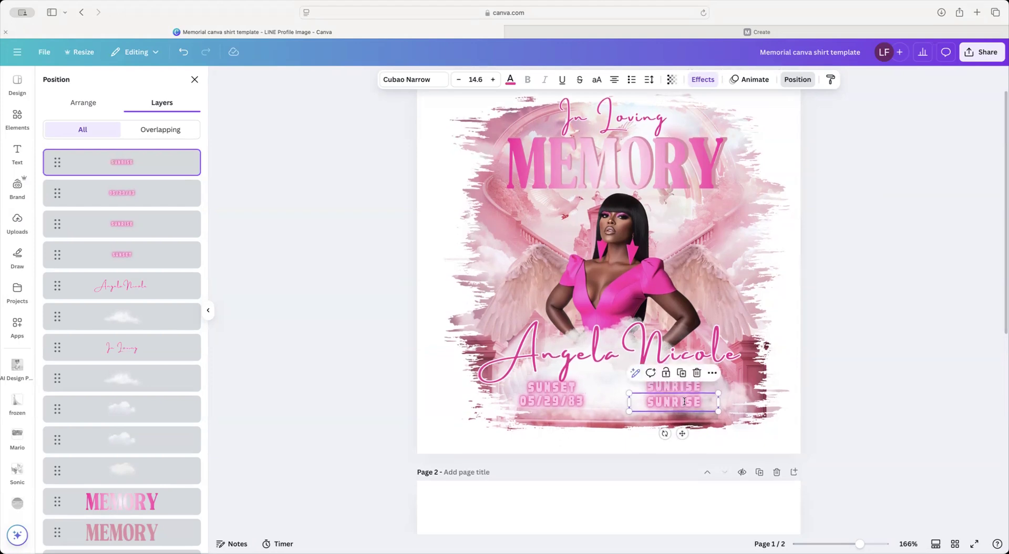
left_click(684, 401)
scroll(683, 401, "down", 1)
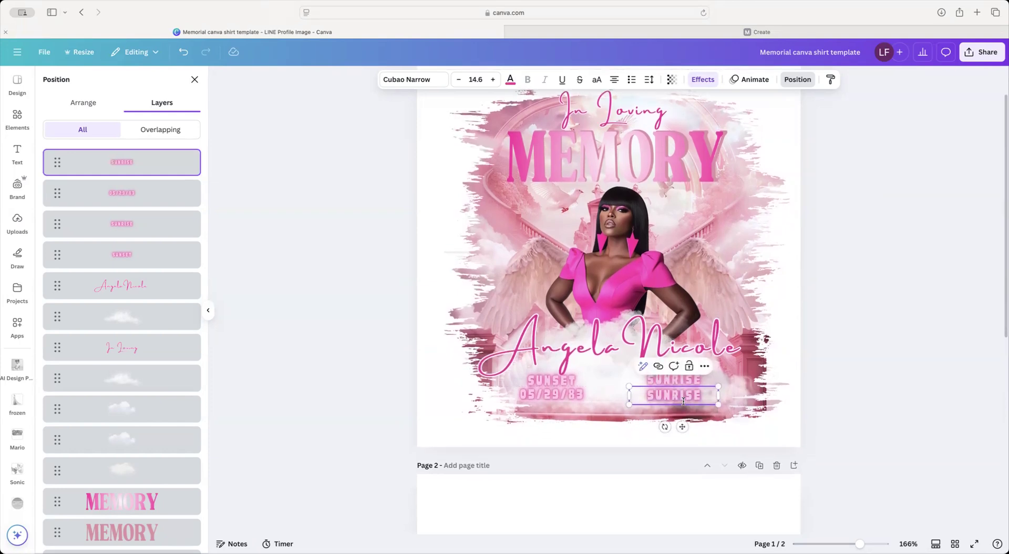
key("super+a")
type("02/")
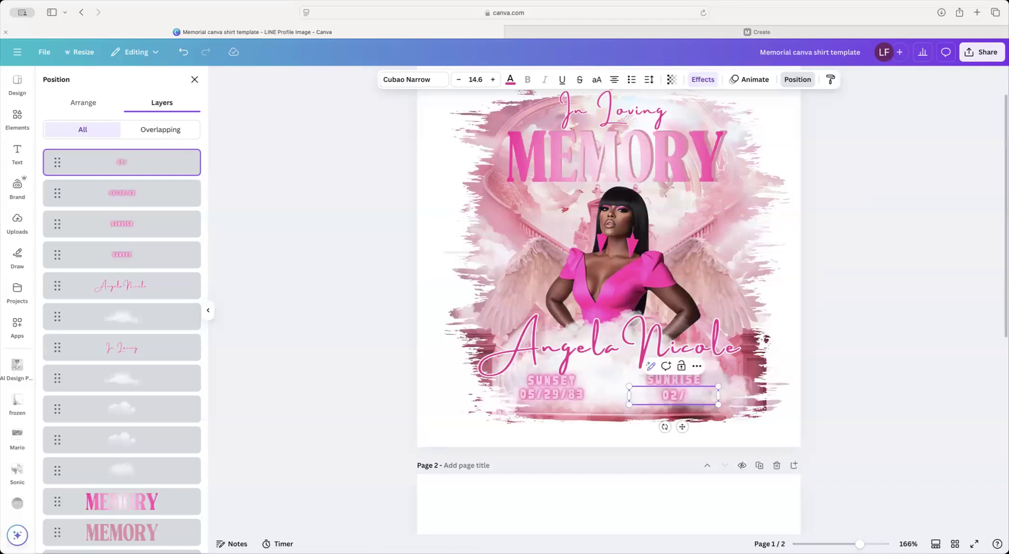
type("0")
type("8/25")
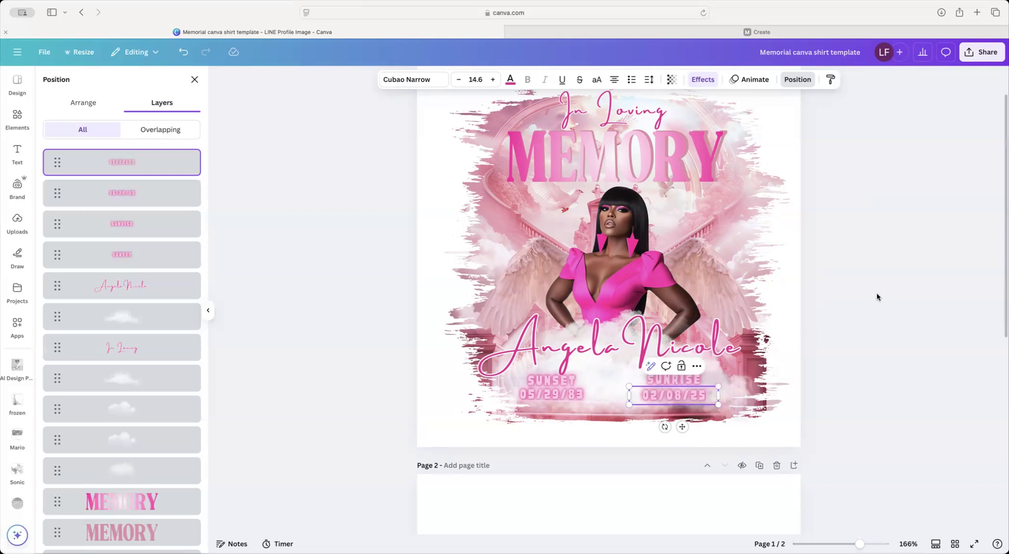
Step: Return to element search with the previous clouds query selected
key("Escape")
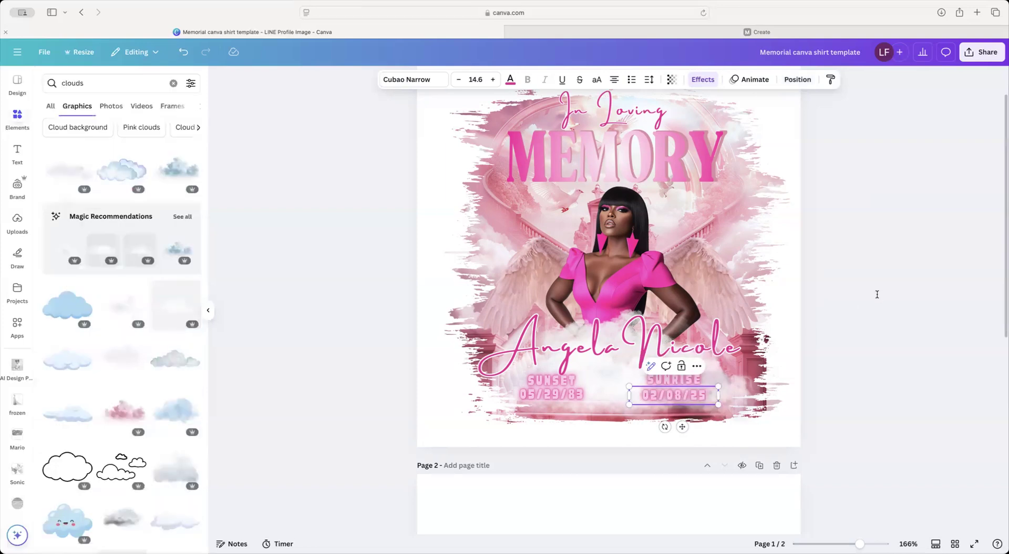
scroll(876, 292, "up", 2)
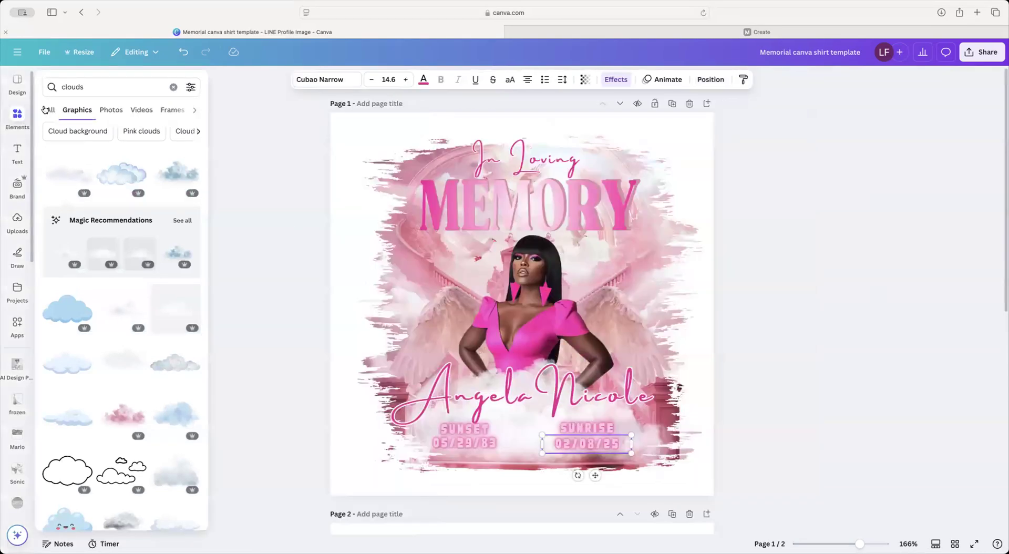
left_click(107, 85)
key("Return")
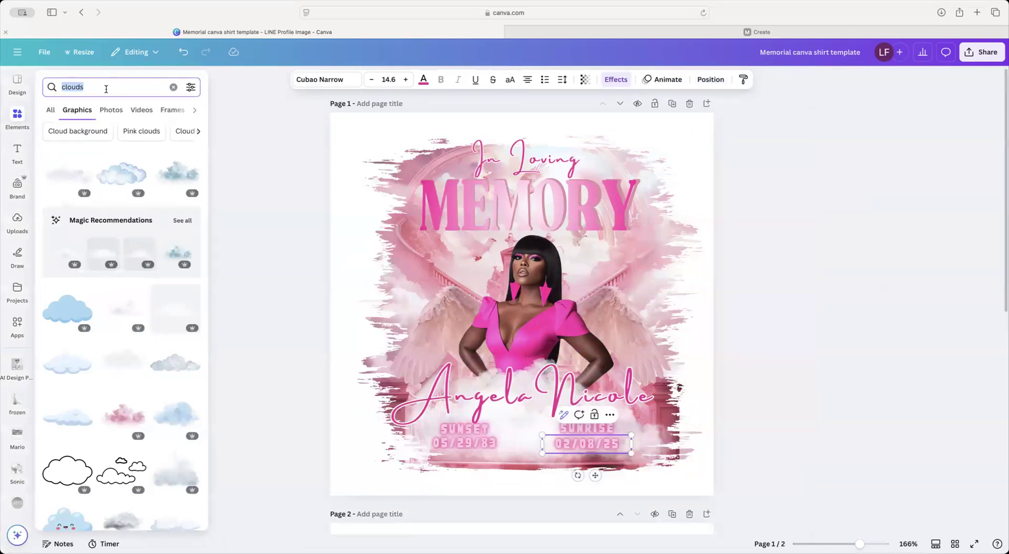
Step: Search elements for 'glow ring' and add a white glow ring sized over the portrait
type("glow rin")
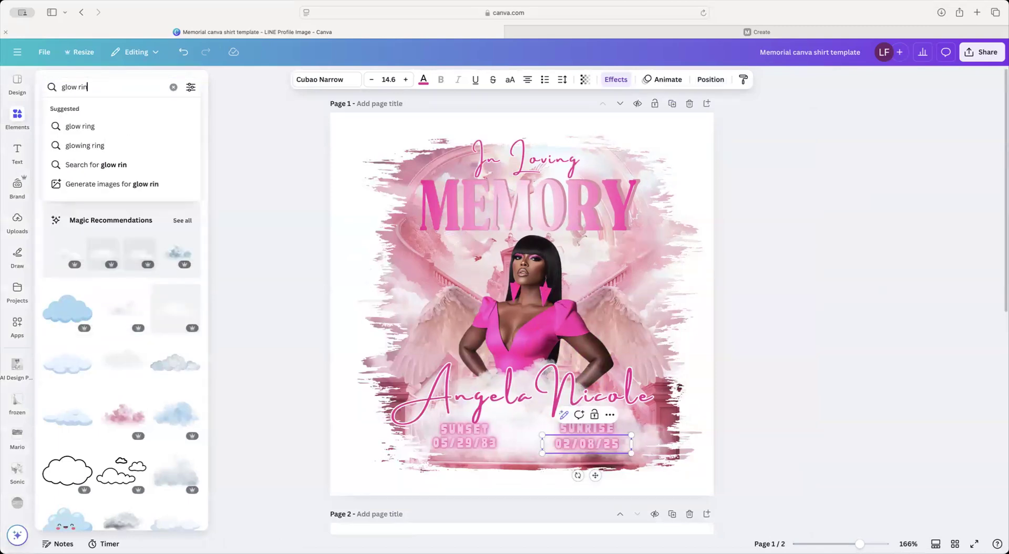
type("g")
key("Return")
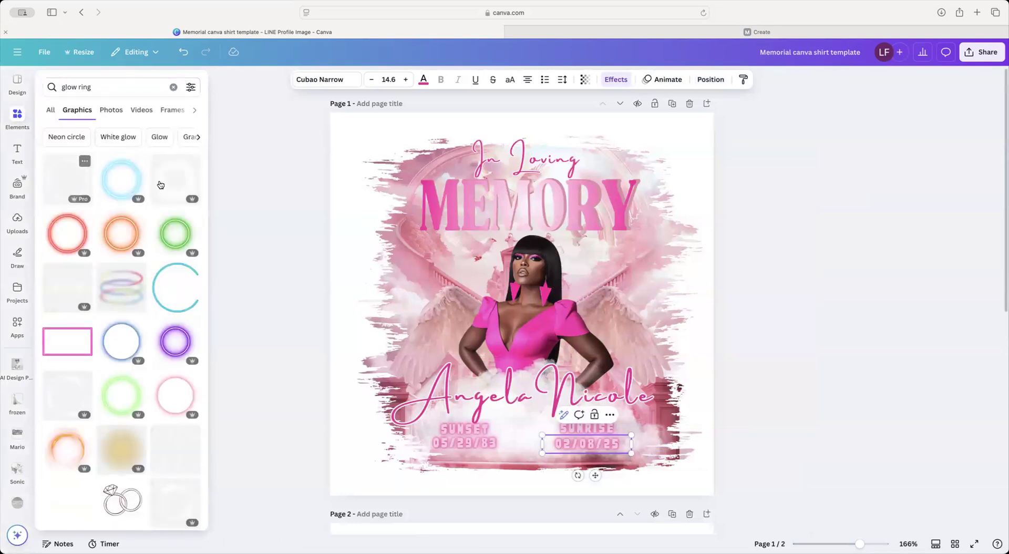
left_click(172, 183)
left_click_drag(366, 152, 482, 264)
left_click_drag(620, 330, 572, 275)
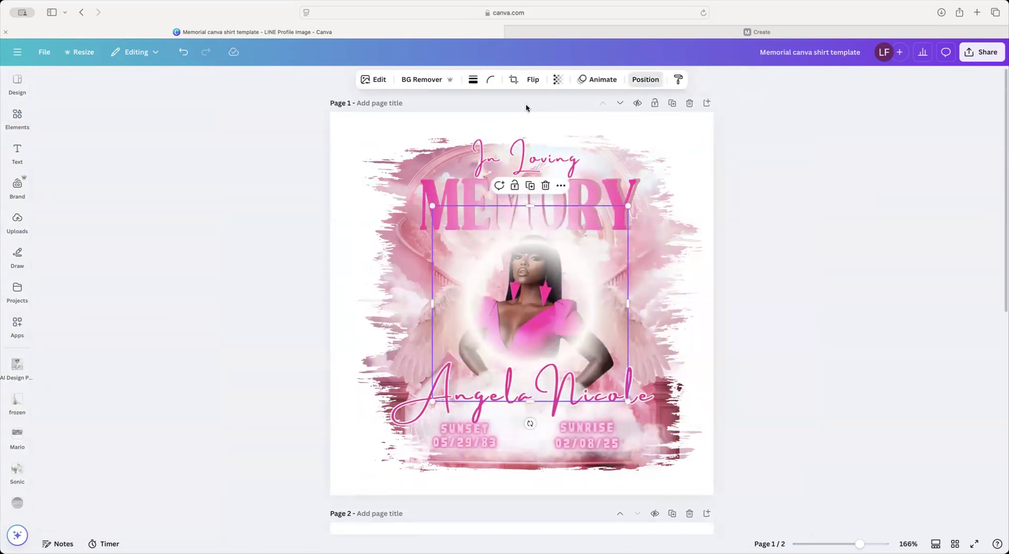
Step: Layer the glow ring behind the woman and lower its opacity to 81
left_click(645, 80)
left_click_drag(138, 347, 131, 464)
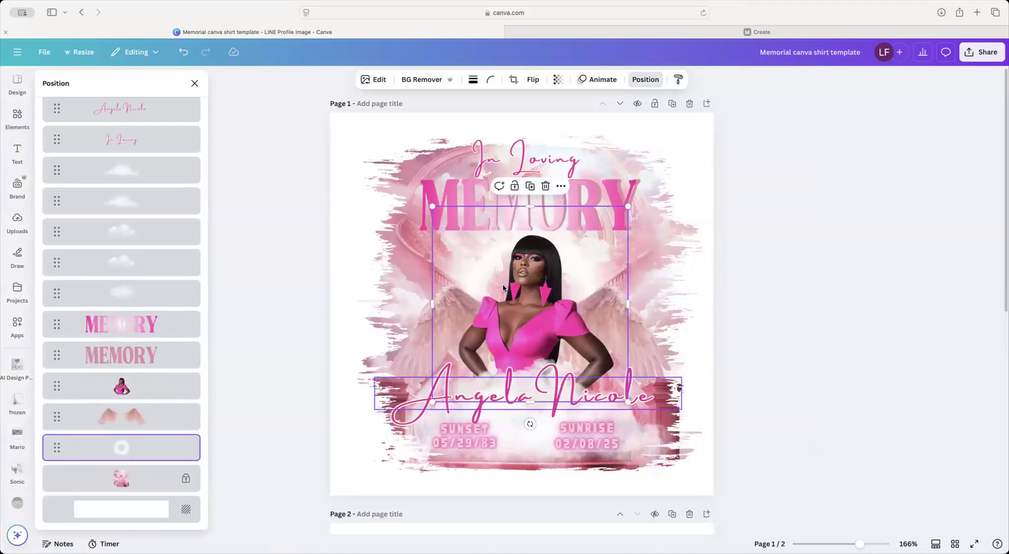
left_click(558, 79)
left_click_drag(582, 127, 568, 126)
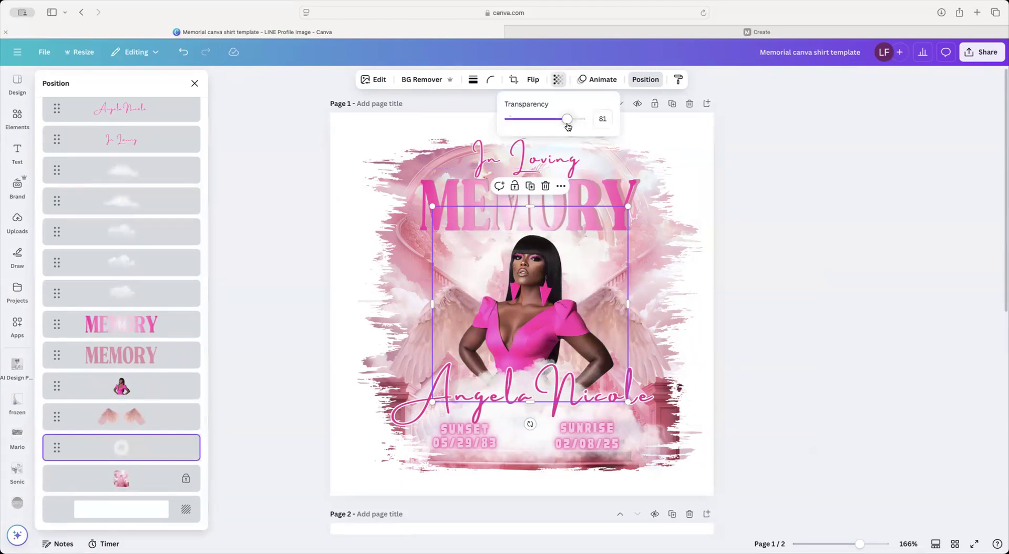
left_click(223, 176)
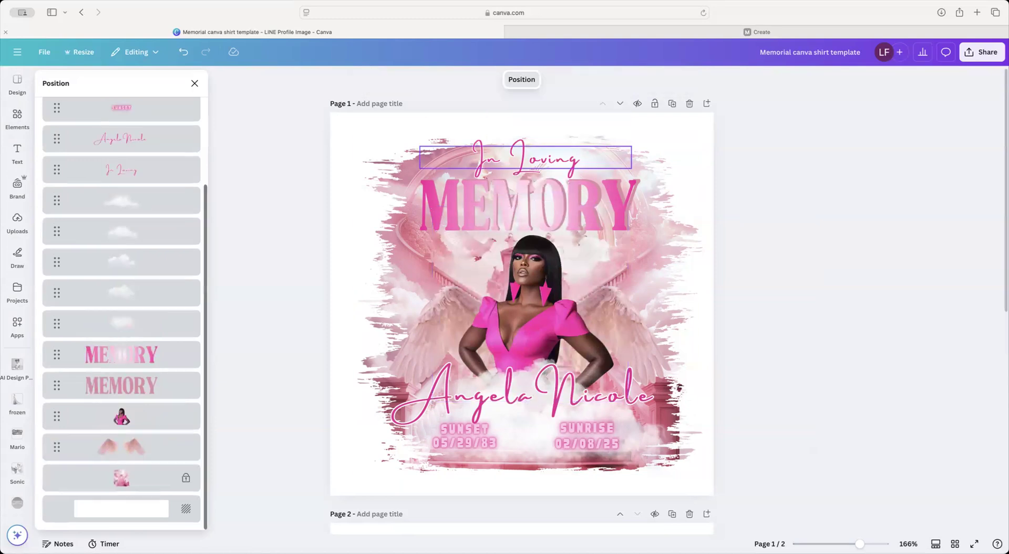
left_click(194, 84)
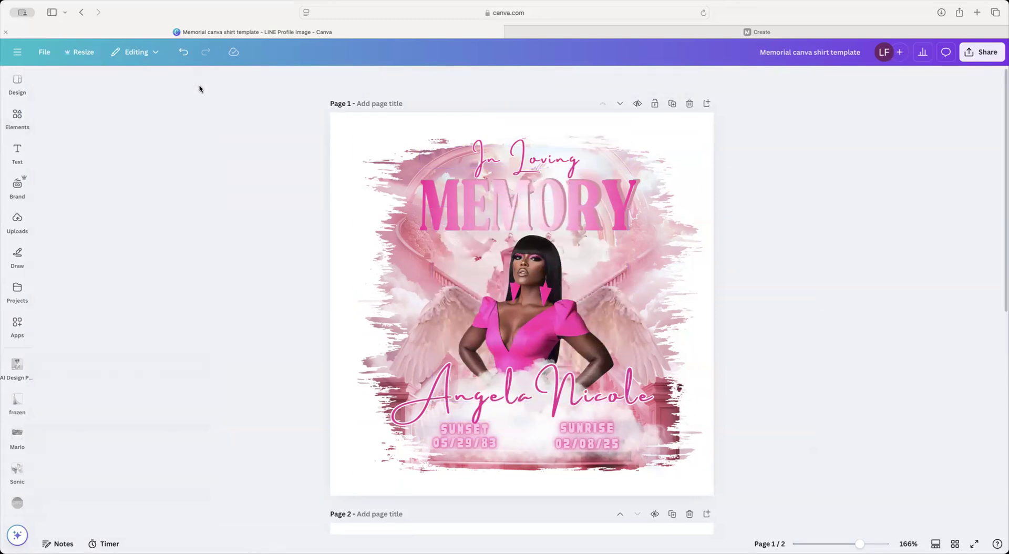
Step: Add a sparkly white glow ring, centre it on the woman, and layer it behind her
left_click(15, 120)
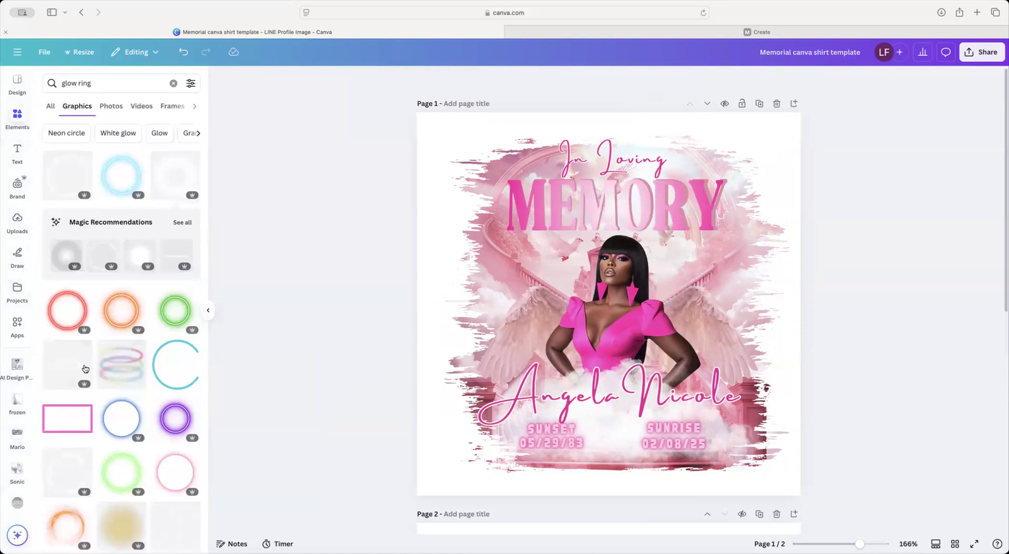
left_click(141, 254)
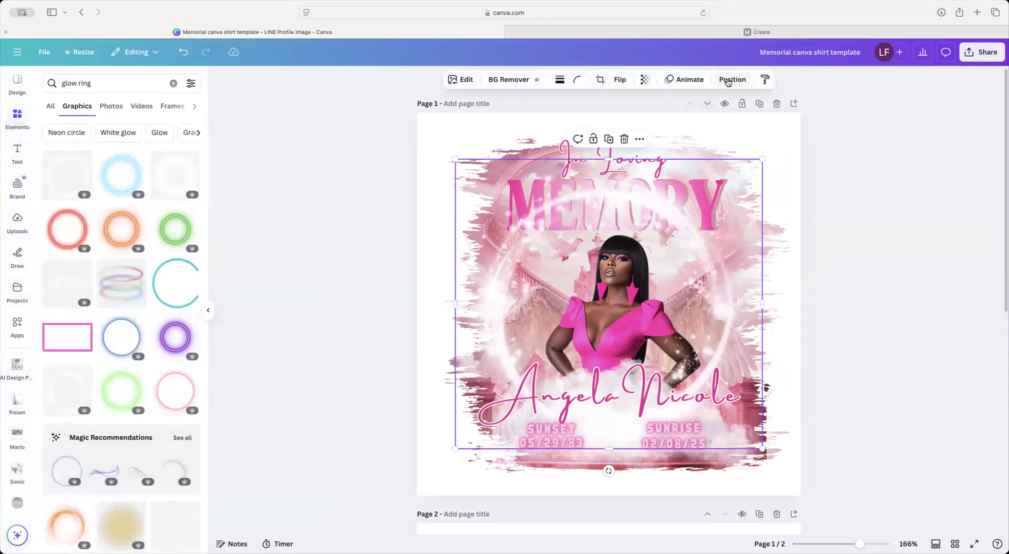
left_click_drag(764, 161, 667, 253)
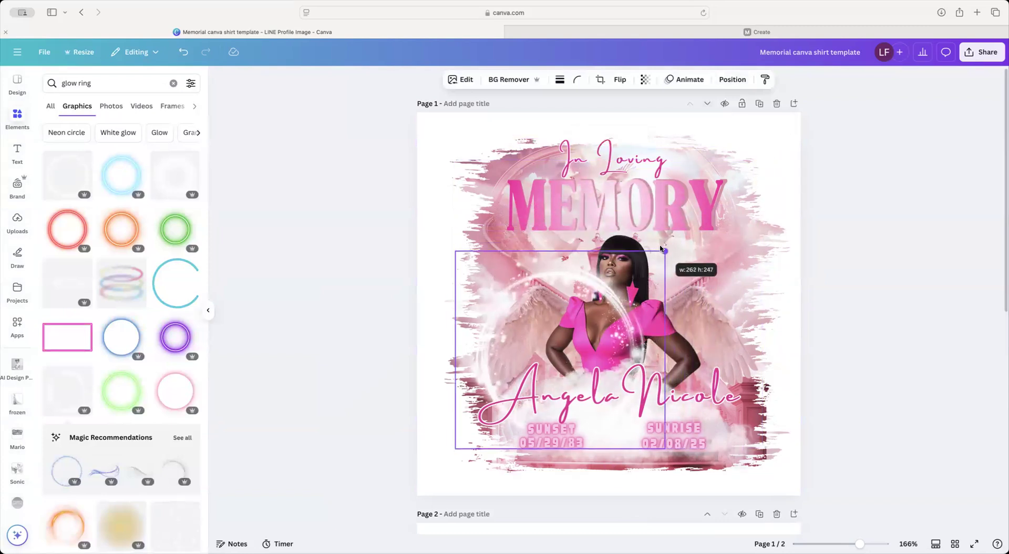
left_click_drag(586, 329, 645, 298)
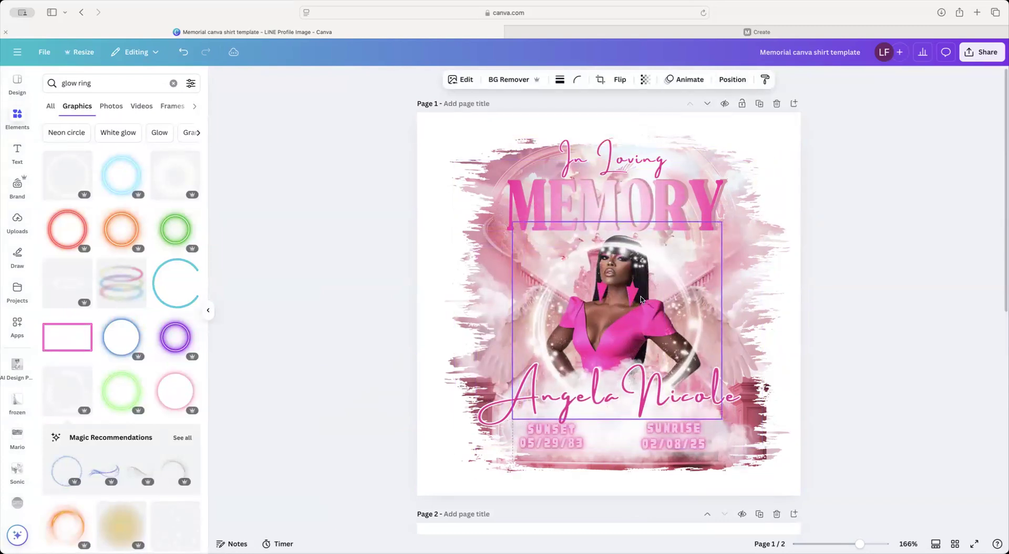
left_click(733, 80)
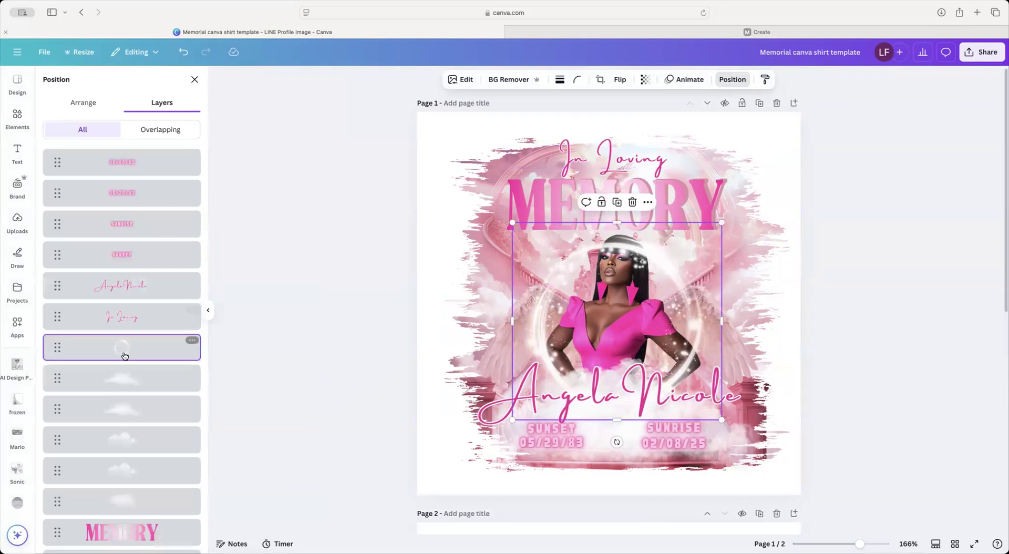
left_click_drag(124, 354, 117, 487)
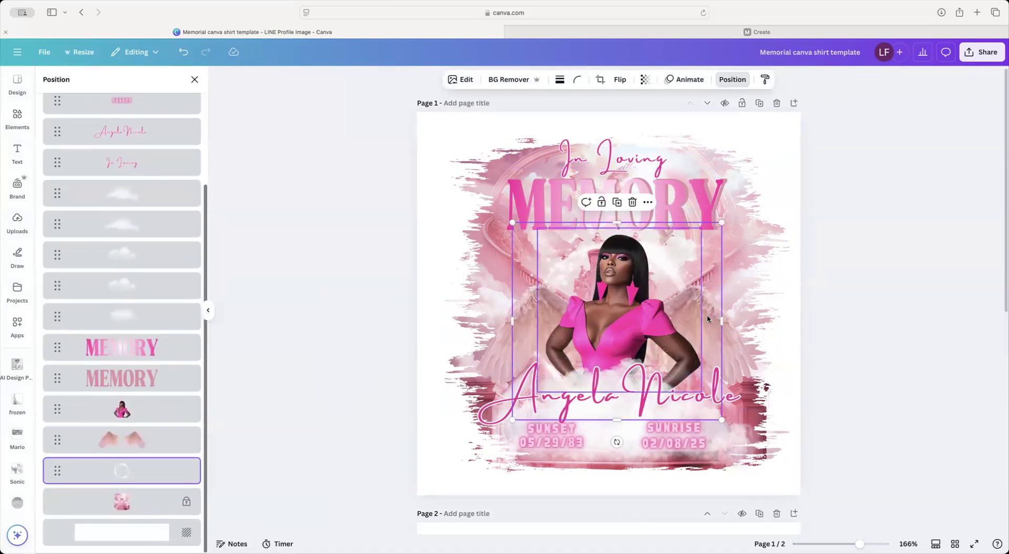
Step: Shift the woman's photo down and back up, checking it against the glow ring layer
left_click(685, 270)
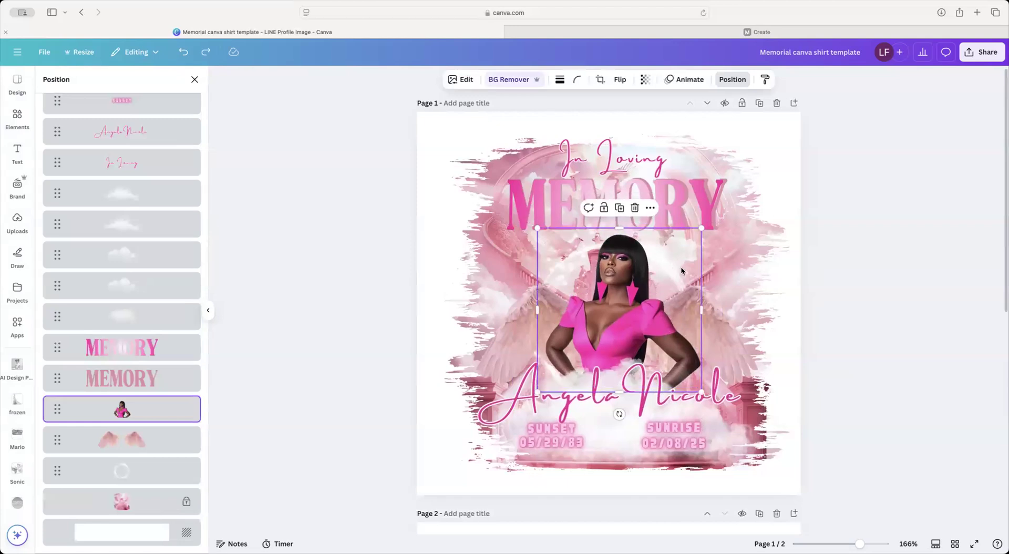
left_click(131, 471)
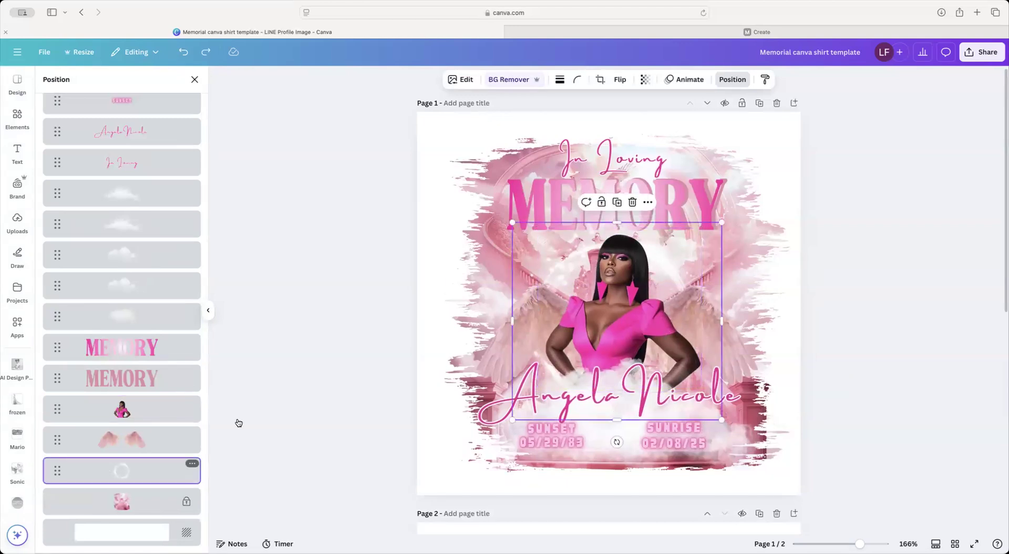
left_click_drag(676, 276, 677, 304)
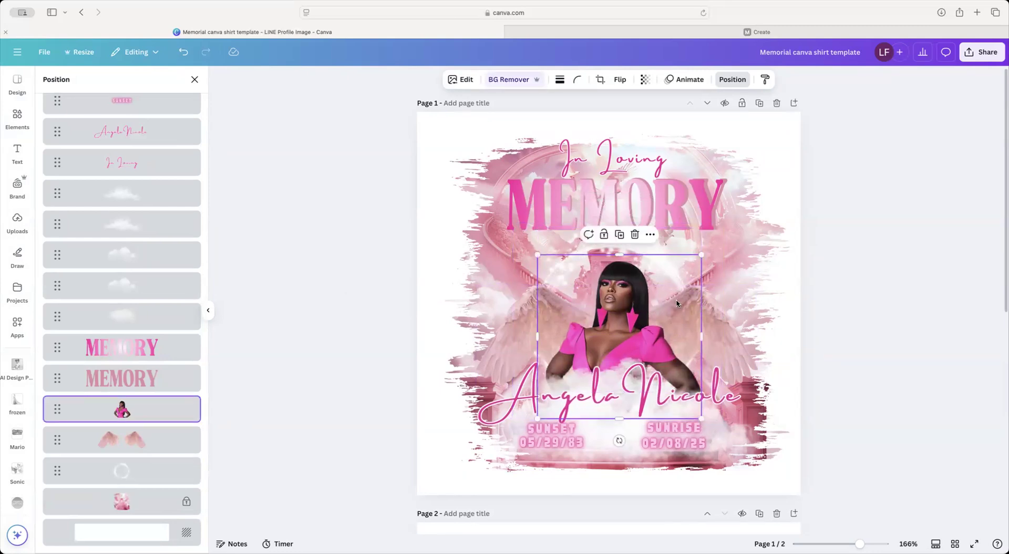
left_click_drag(625, 303, 625, 278)
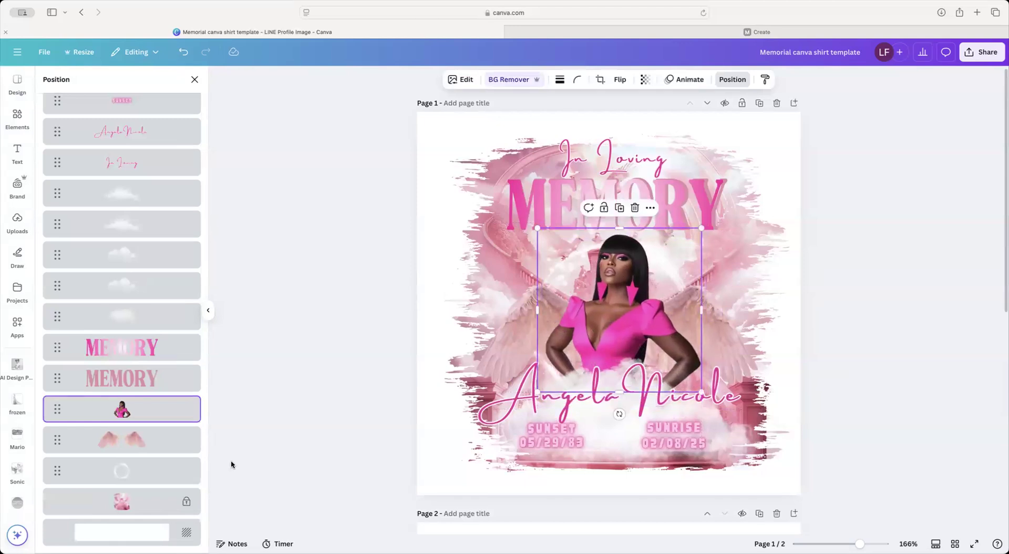
left_click(133, 472)
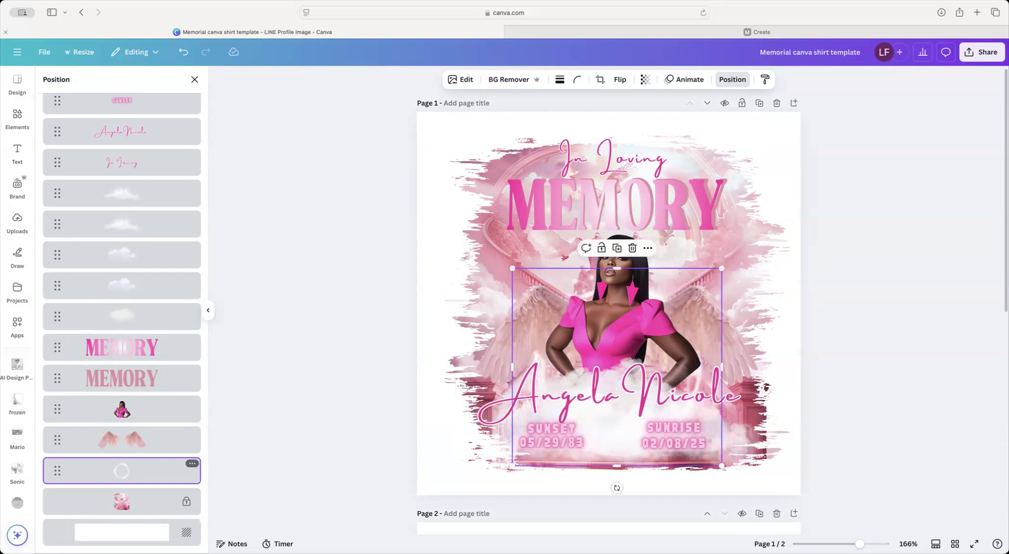
left_click(195, 79)
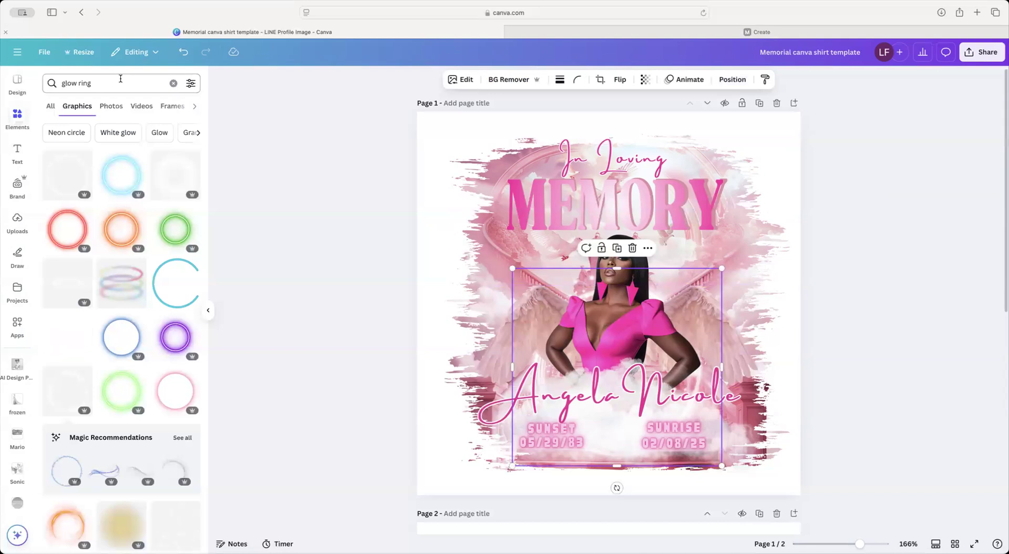
Step: Search the elements for 'stars'
triple_click(121, 78)
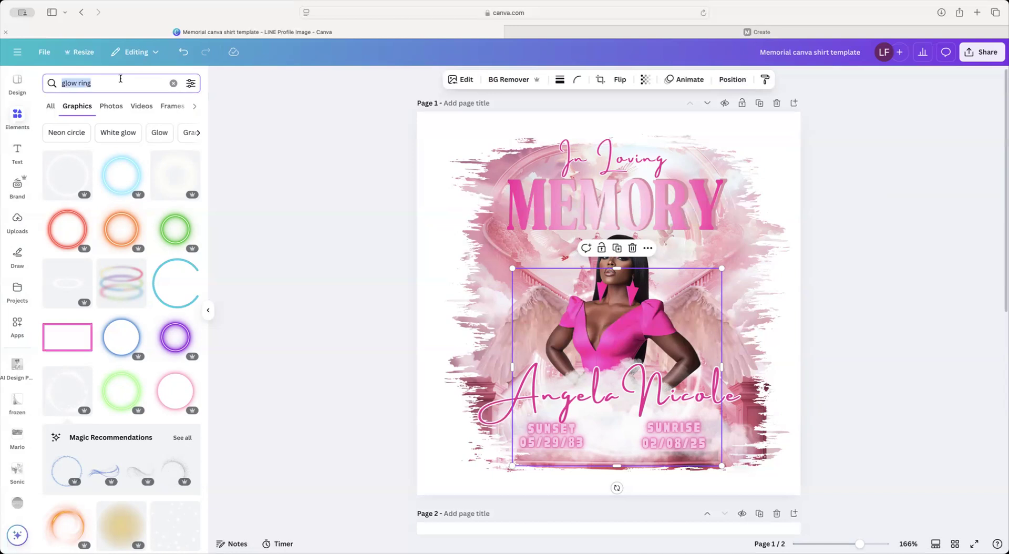
type("start")
key("BackSpace")
type("s")
key("Return")
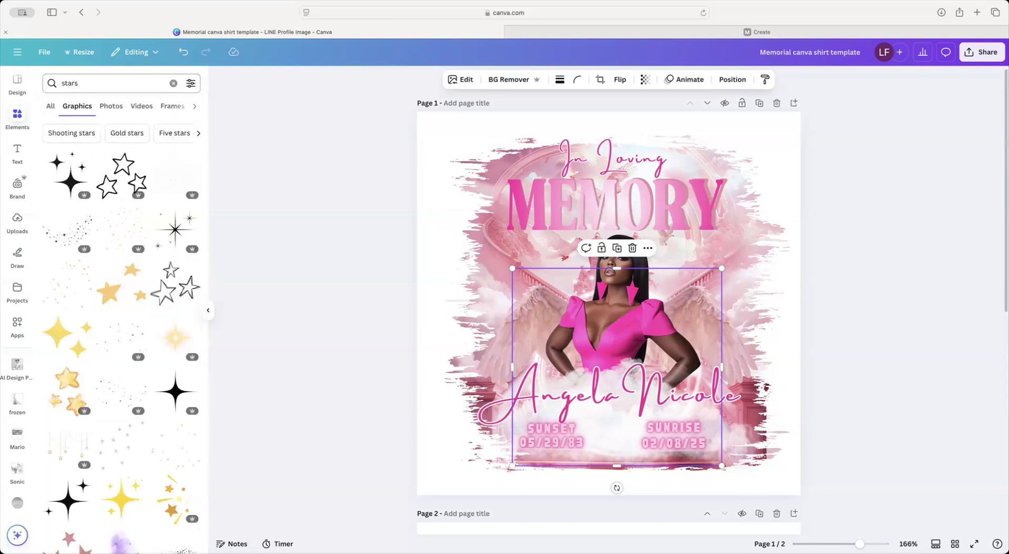
key("Escape")
Step: Narrow the search to 'star' and preview the White Lens Flare graphic's details
left_click(87, 81)
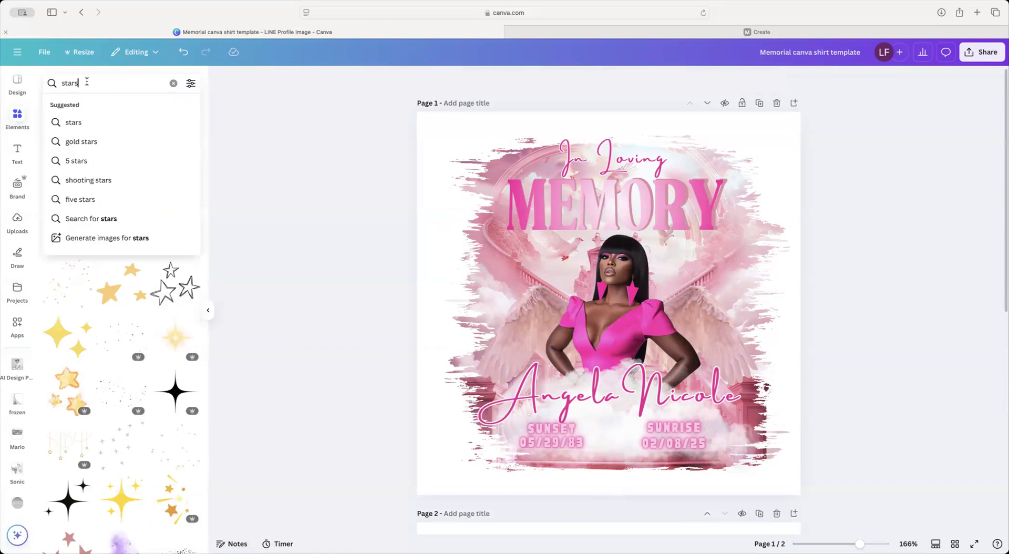
key("BackSpace")
key("Return")
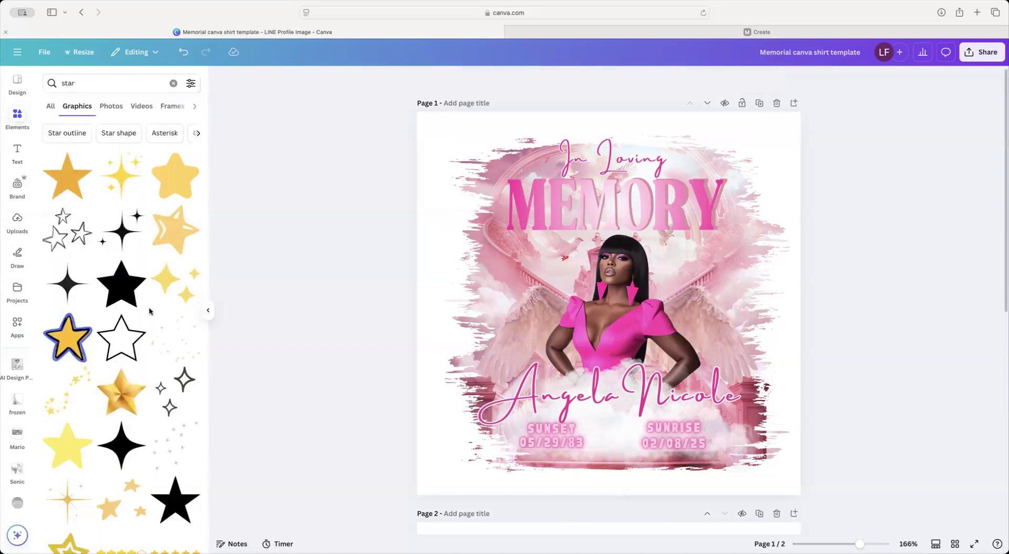
scroll(150, 310, "down", 3)
scroll(149, 309, "down", 5)
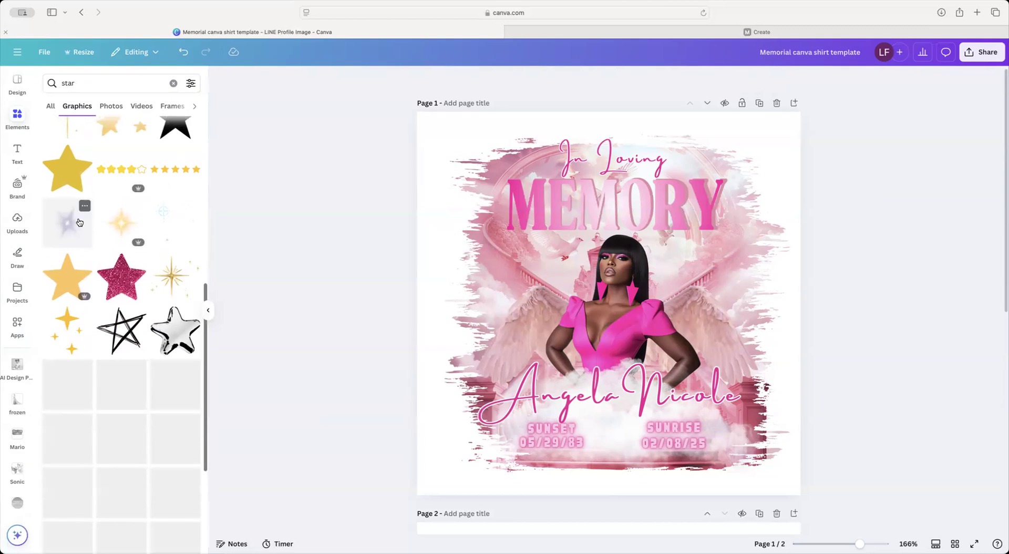
left_click(85, 206)
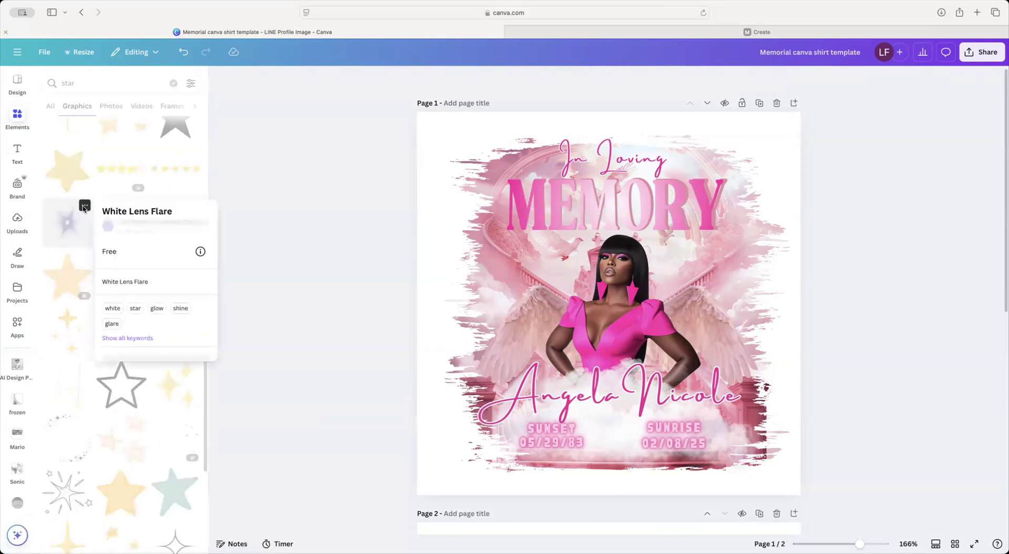
left_click(107, 84)
Step: Search 'flare lens' and add the white horizontal lens-flare streak
double_click(107, 83)
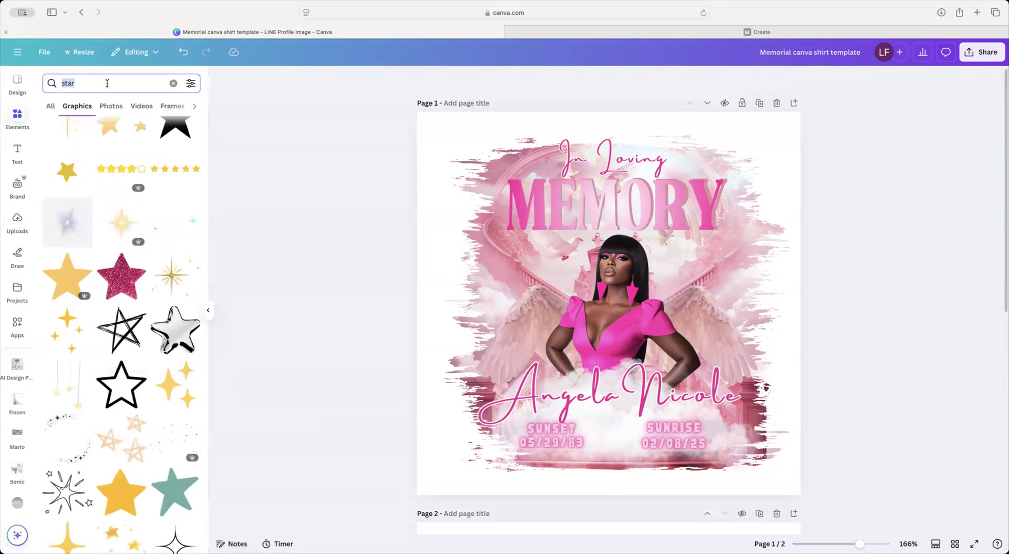
type("flare l")
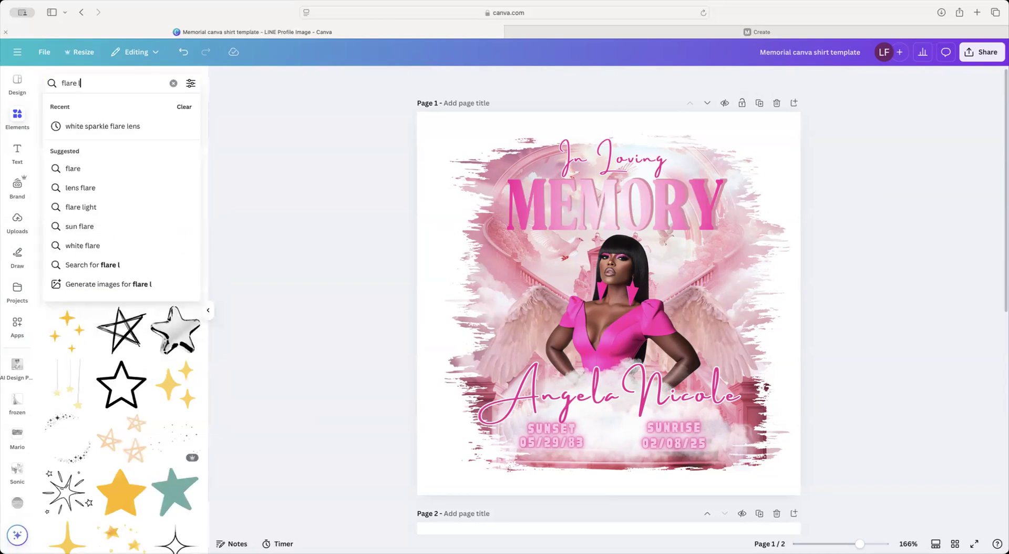
type("ens")
key("Return")
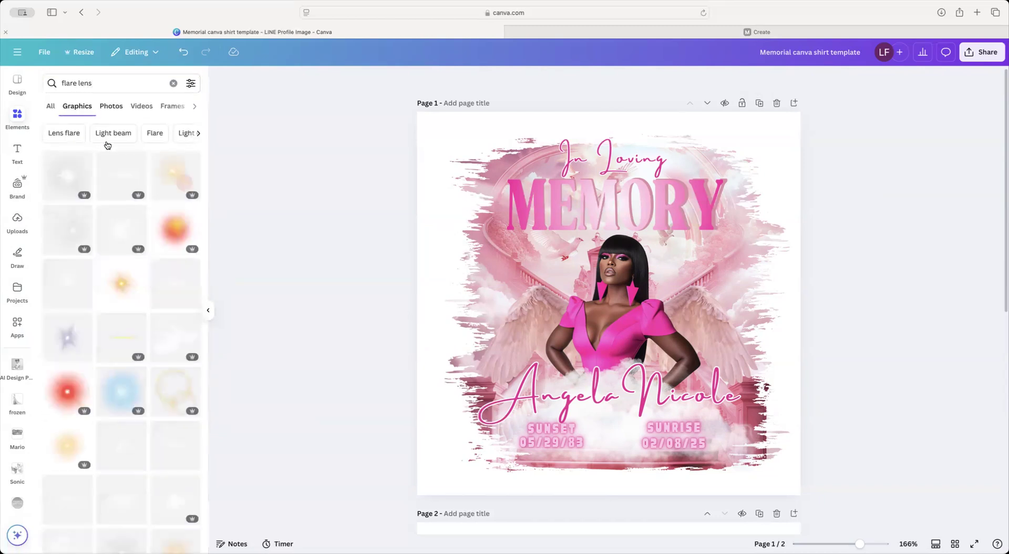
left_click(128, 178)
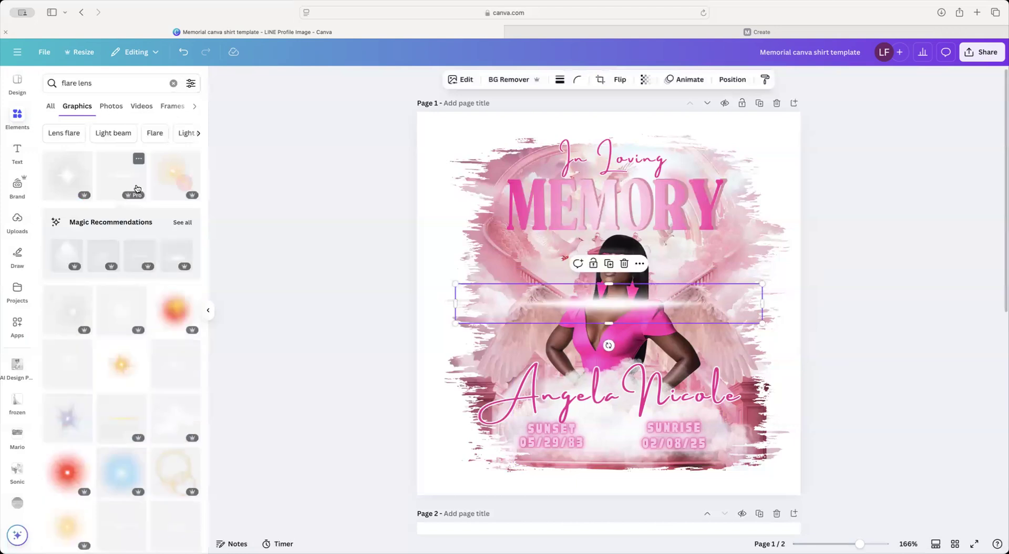
Step: Move the flare streak along the base of MEMORY, layered below the titles but above the photo
left_click_drag(613, 300, 631, 401)
left_click(724, 79)
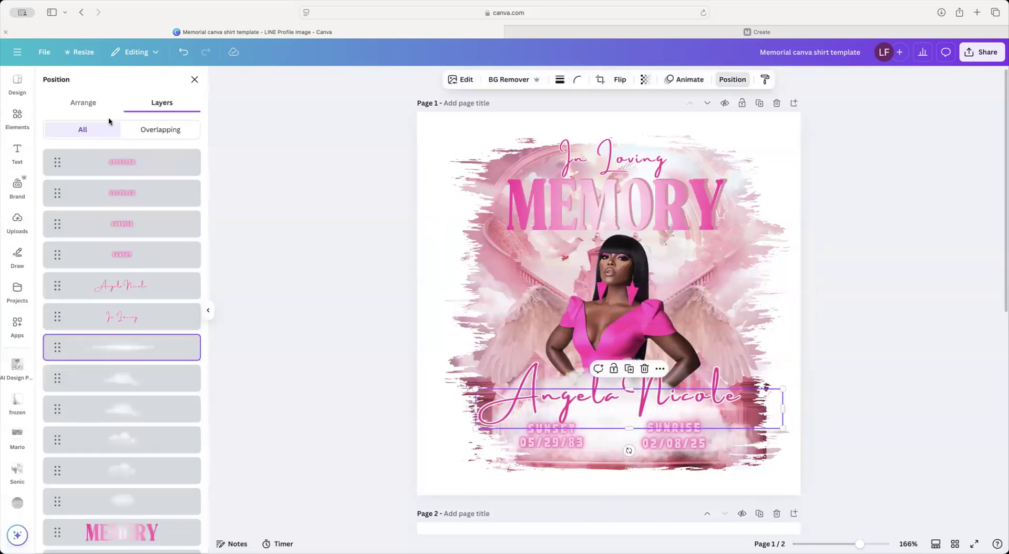
left_click_drag(132, 337, 132, 307)
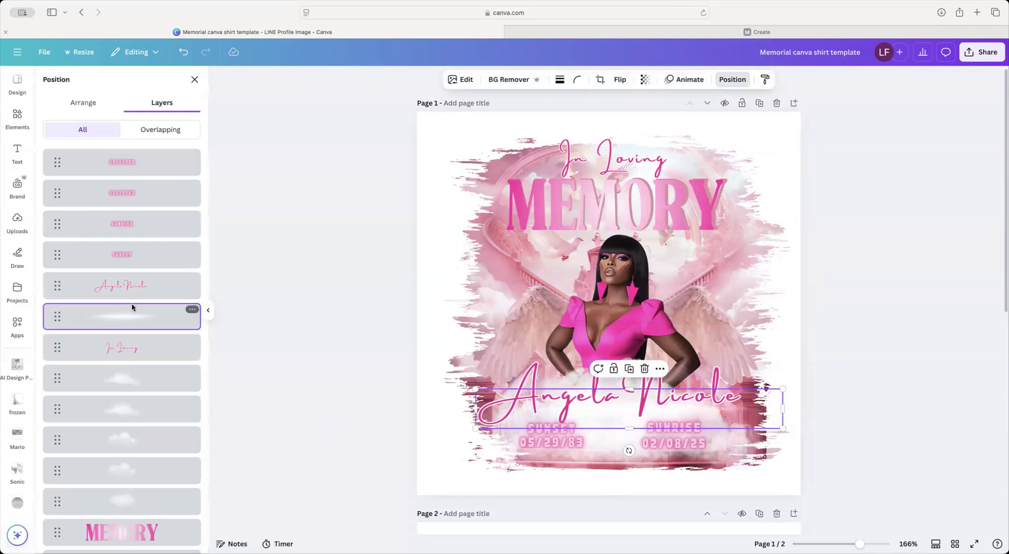
left_click_drag(614, 417, 602, 236)
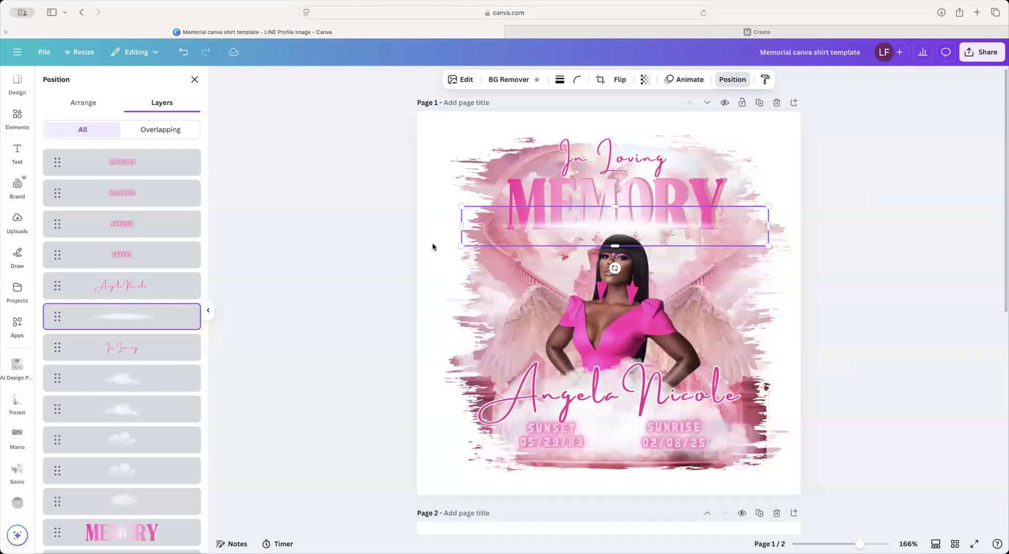
left_click_drag(94, 322, 91, 474)
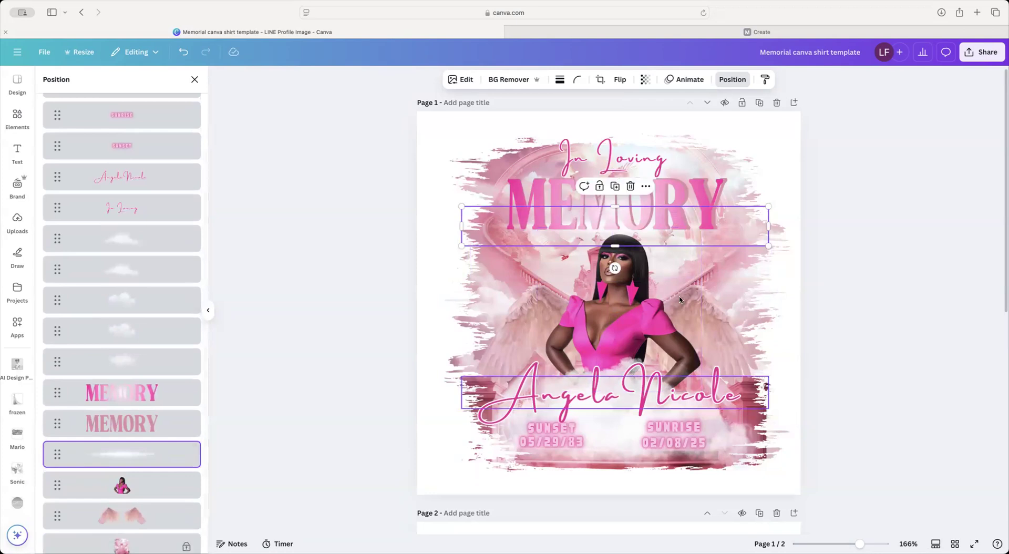
left_click_drag(680, 224, 678, 231)
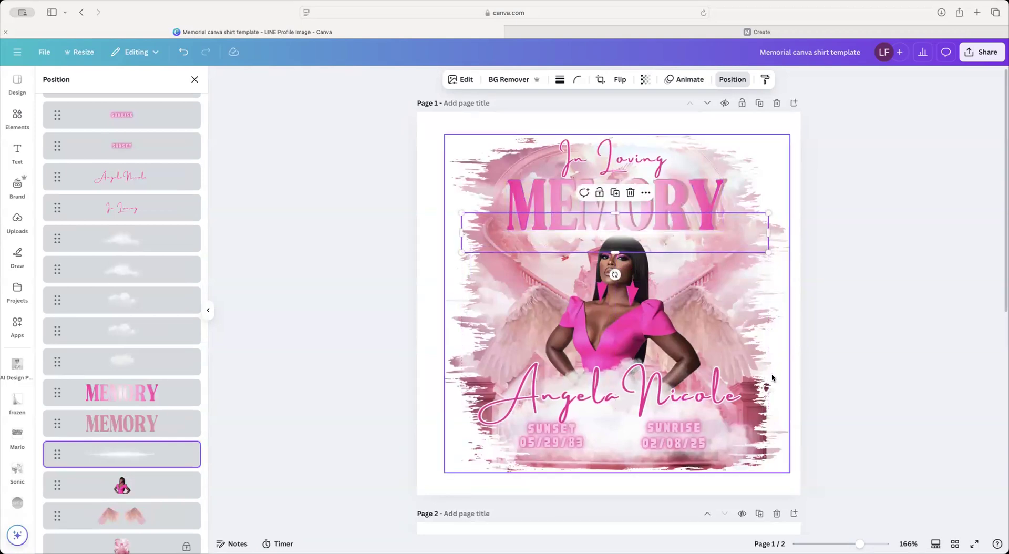
left_click(194, 79)
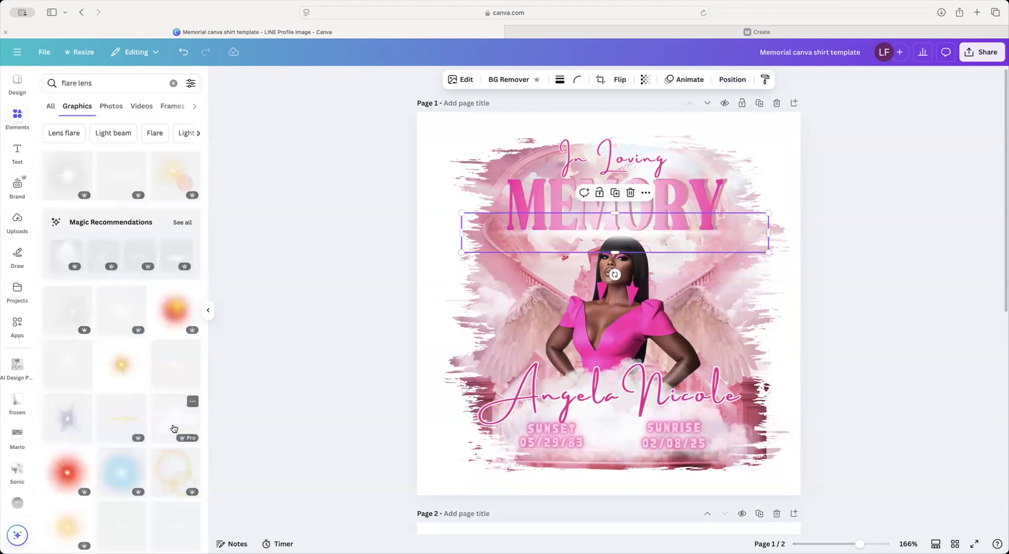
Step: Try several white glow graphics from the results, removing each one
scroll(174, 429, "down", 5)
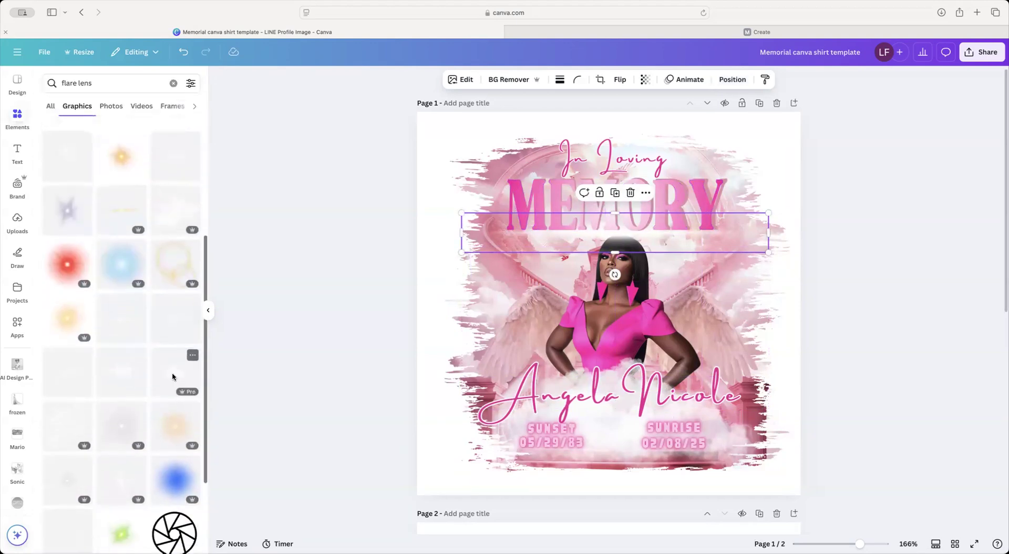
left_click(173, 376)
key("BackSpace")
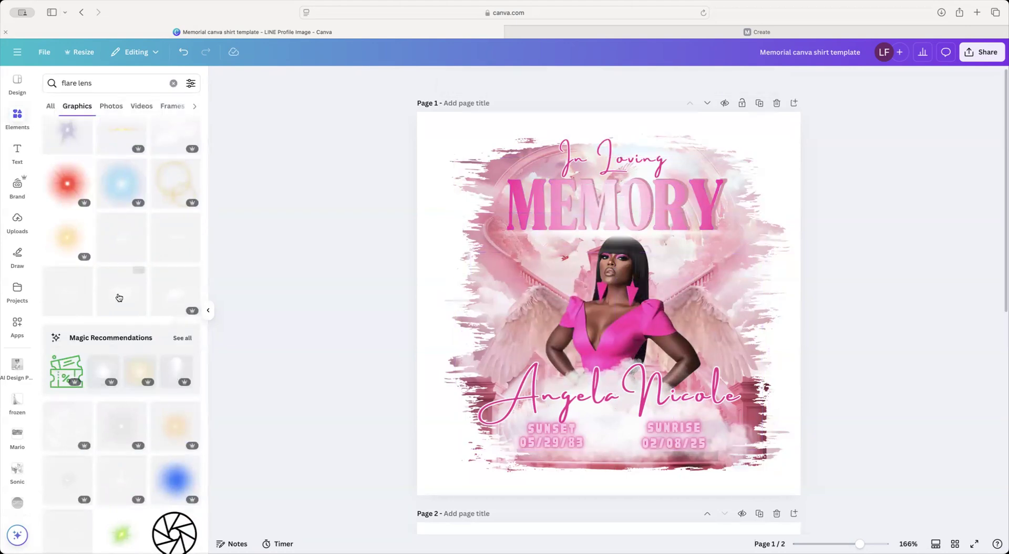
left_click(119, 298)
key("BackSpace")
left_click(66, 292)
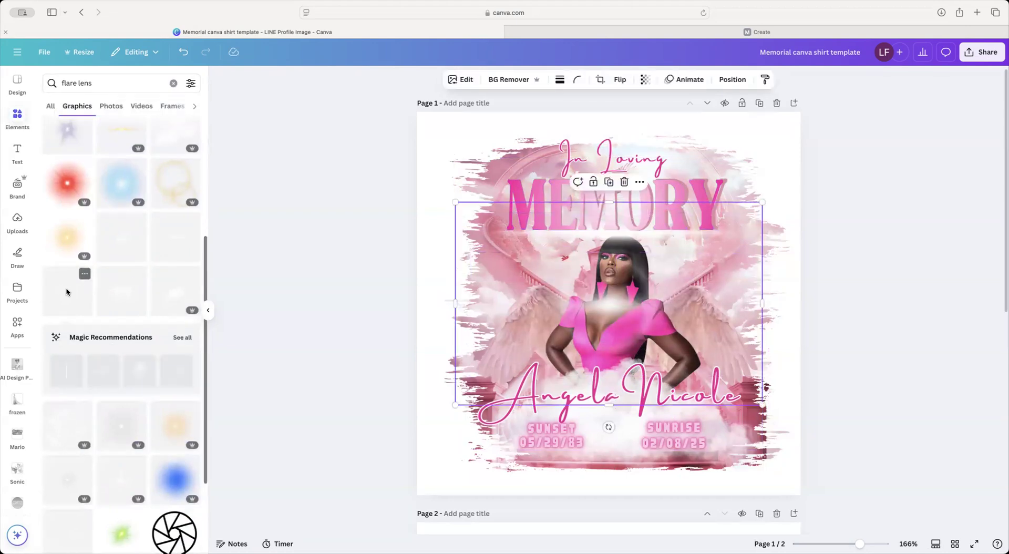
key("BackSpace")
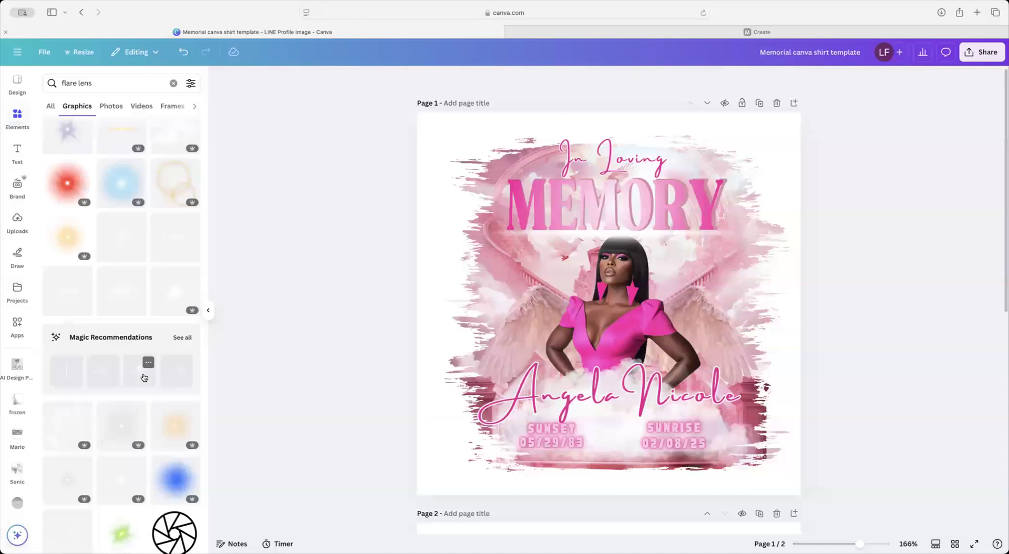
left_click(142, 377)
key("BackSpace")
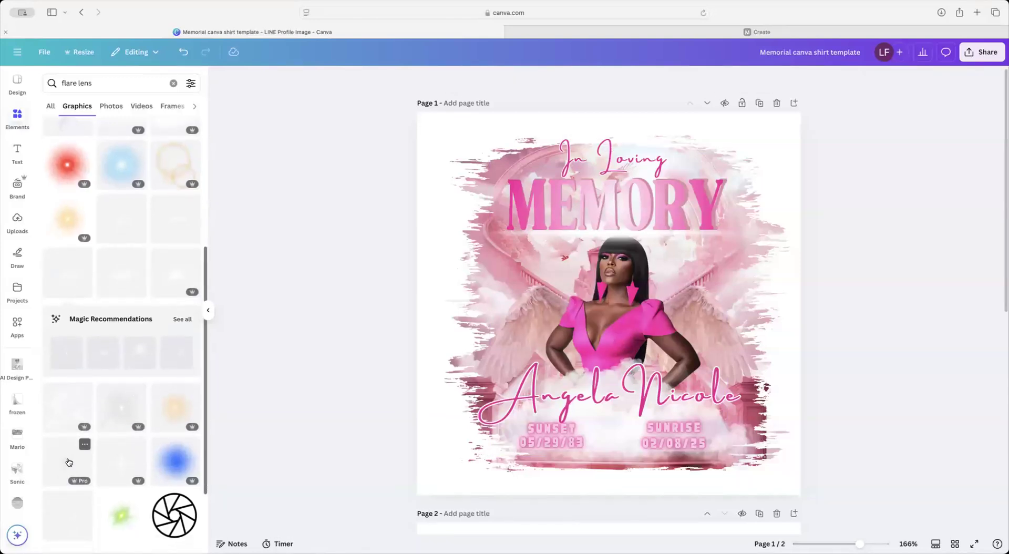
Step: Add a small star sparkle left of MEMORY, copy it beside the right wing, and delete Page 2
left_click(69, 476)
left_click_drag(455, 213, 665, 353)
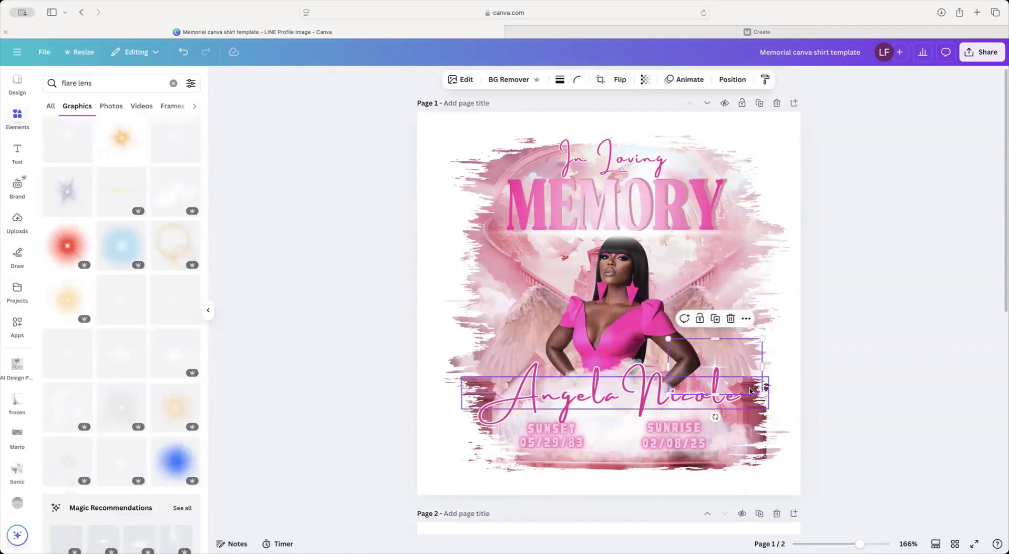
left_click_drag(735, 356, 513, 213)
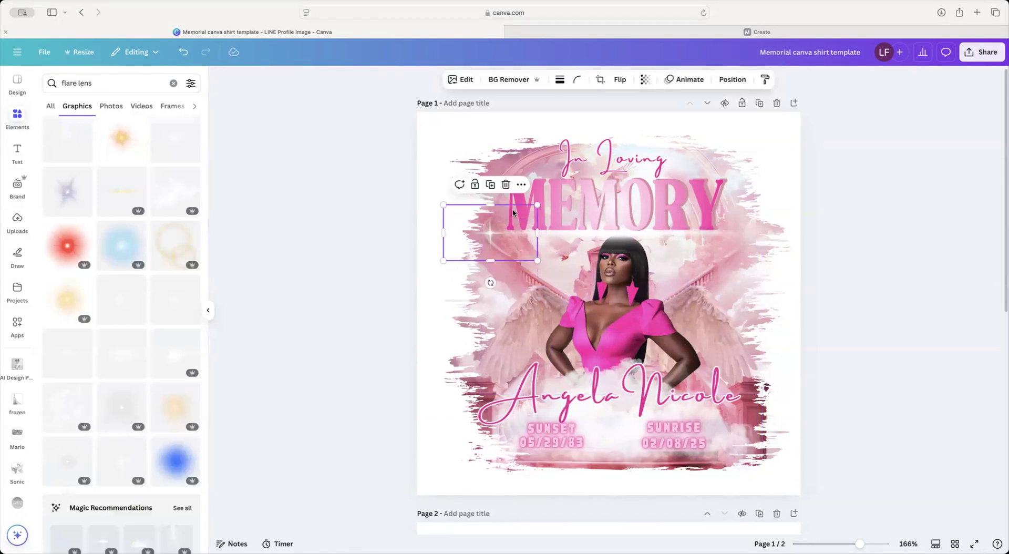
left_click(490, 185)
left_click_drag(488, 243, 717, 304)
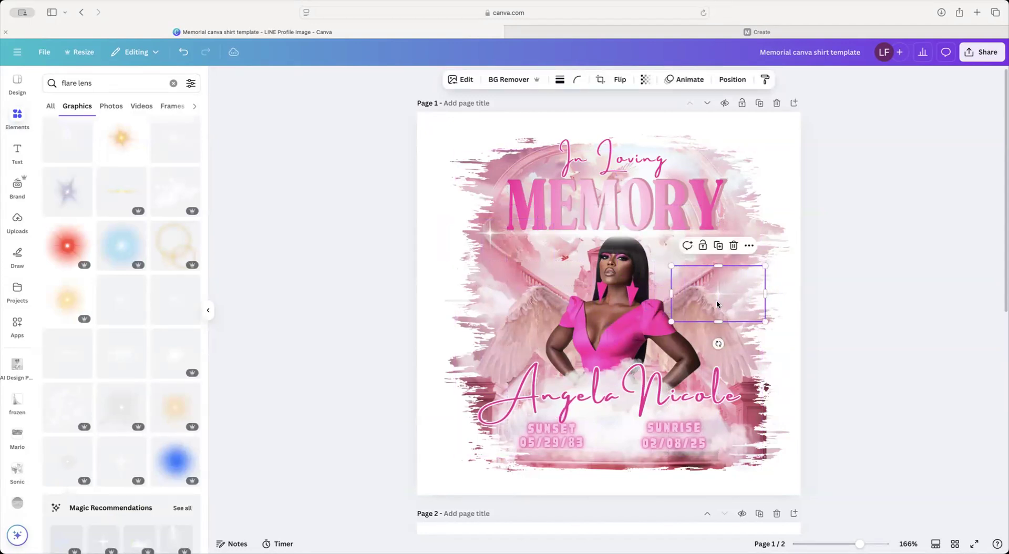
left_click(861, 281)
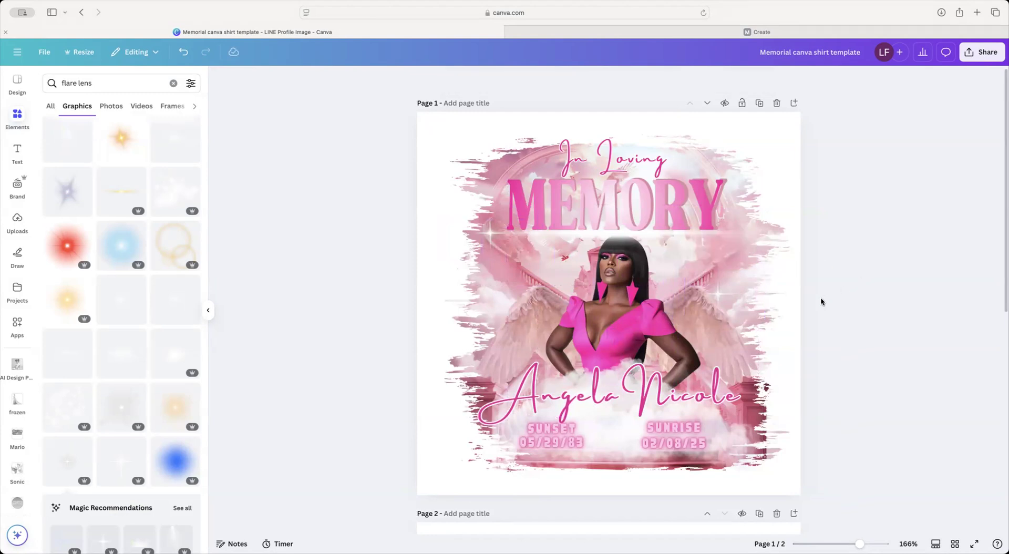
left_click(778, 512)
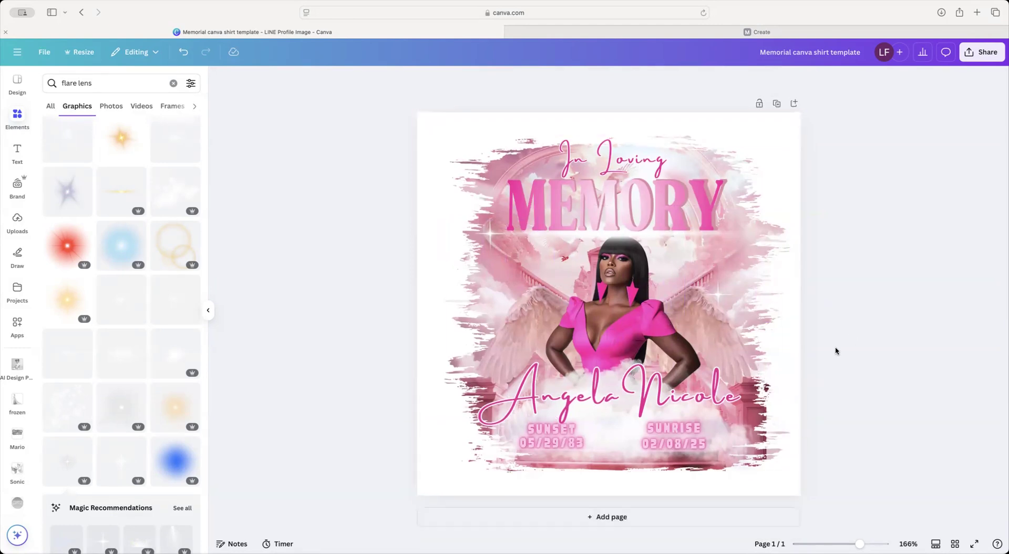